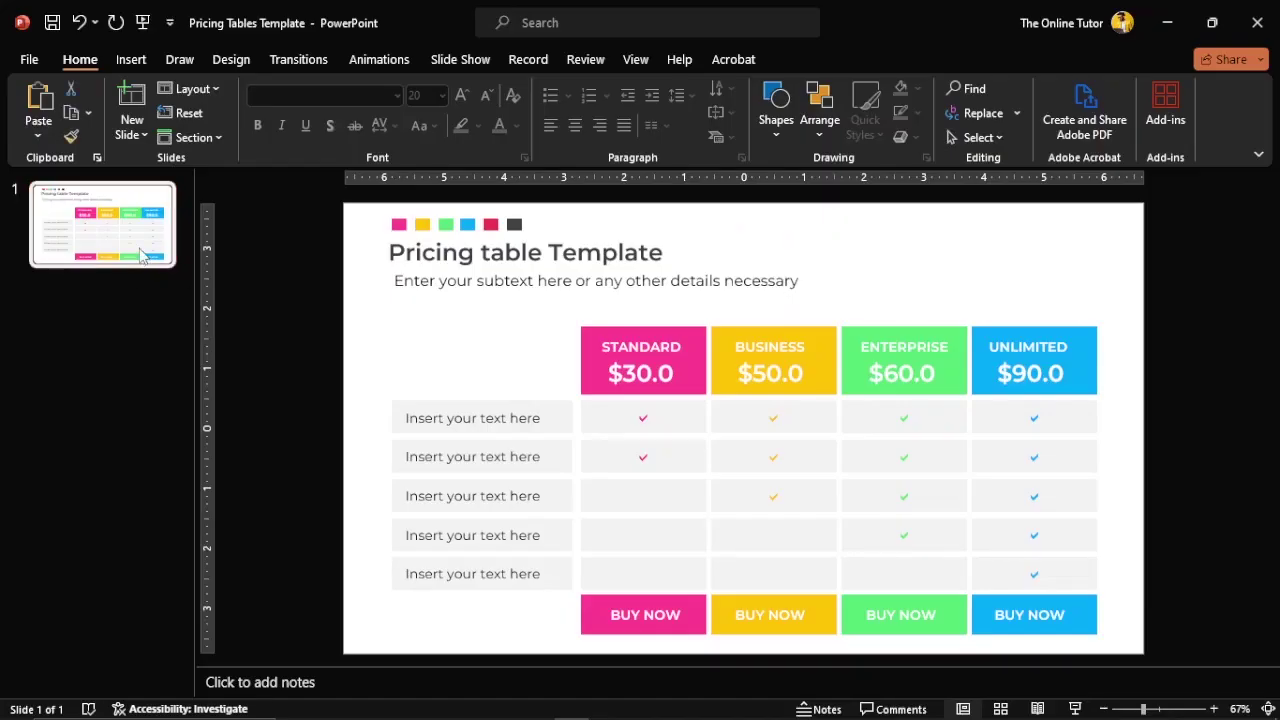
Duplicate slide 1 and delete the pricing table from the copy.
right_click(142, 254)
left_click(235, 436)
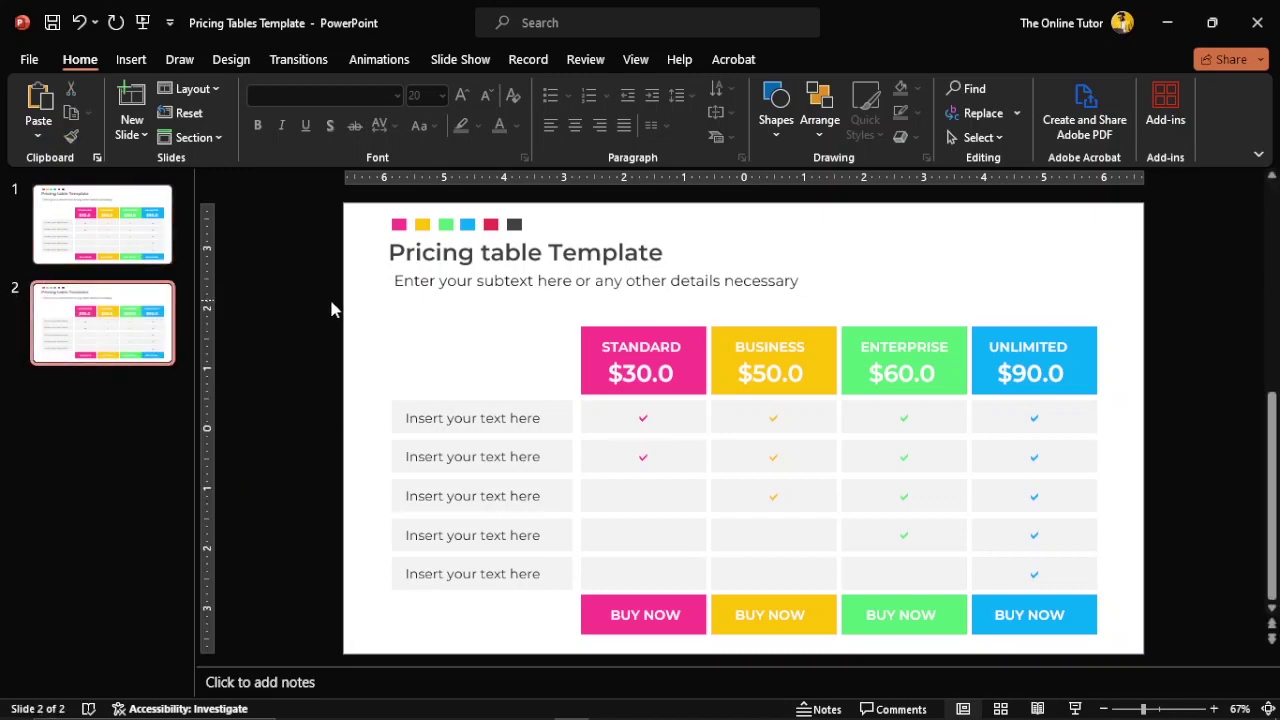
left_click_drag(327, 303, 1250, 646)
key("Delete")
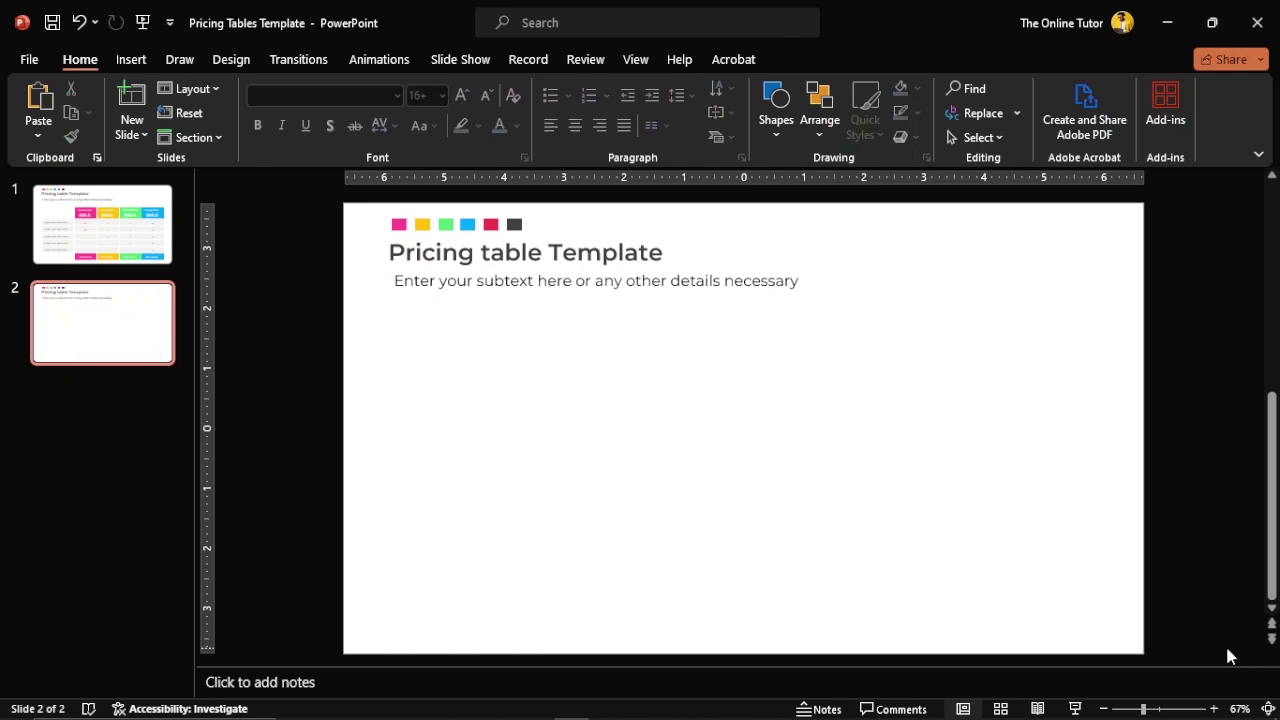
Draw a red rectangle below the subtitle and widen it to 2.89 inches.
left_click(131, 59)
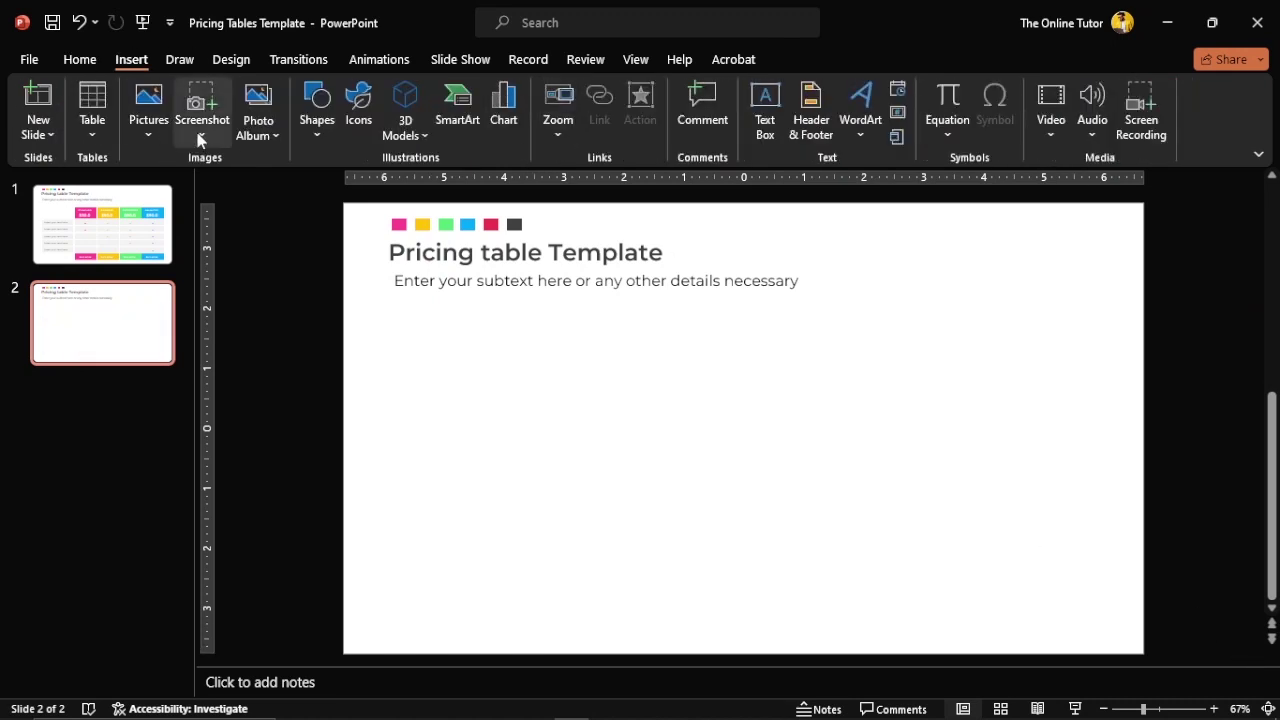
left_click(316, 108)
left_click(367, 187)
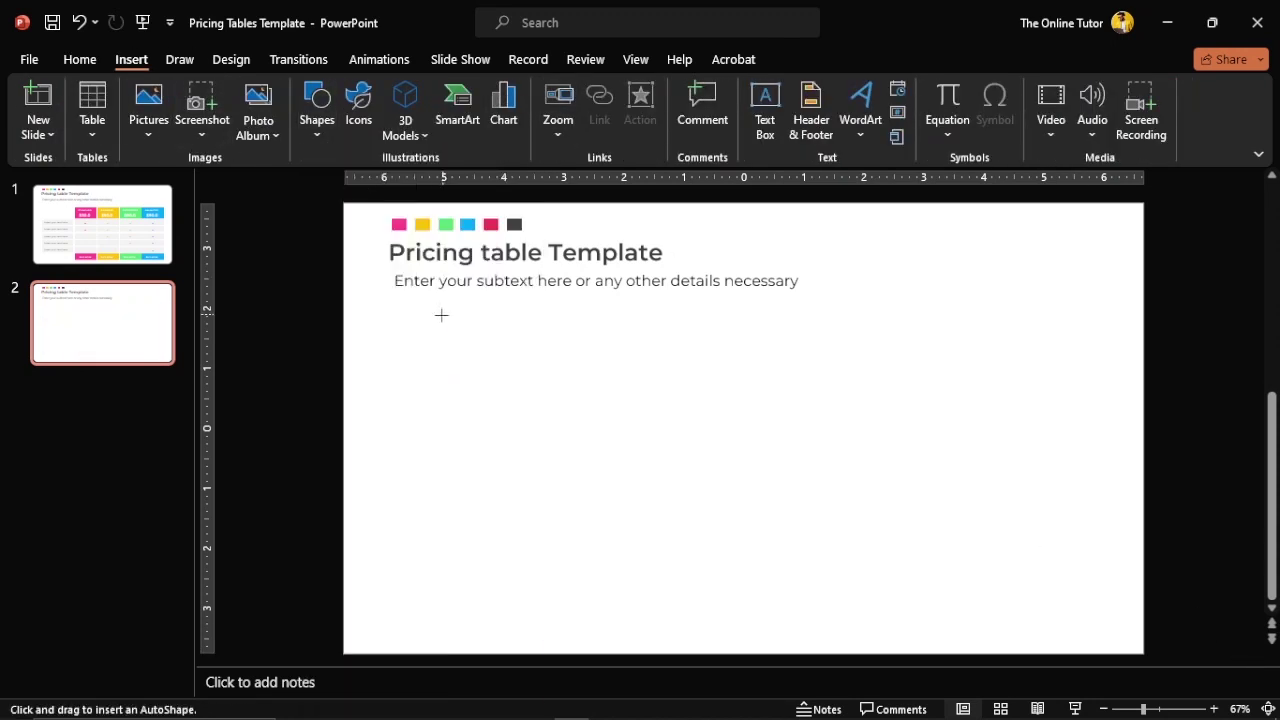
left_click_drag(400, 340, 549, 381)
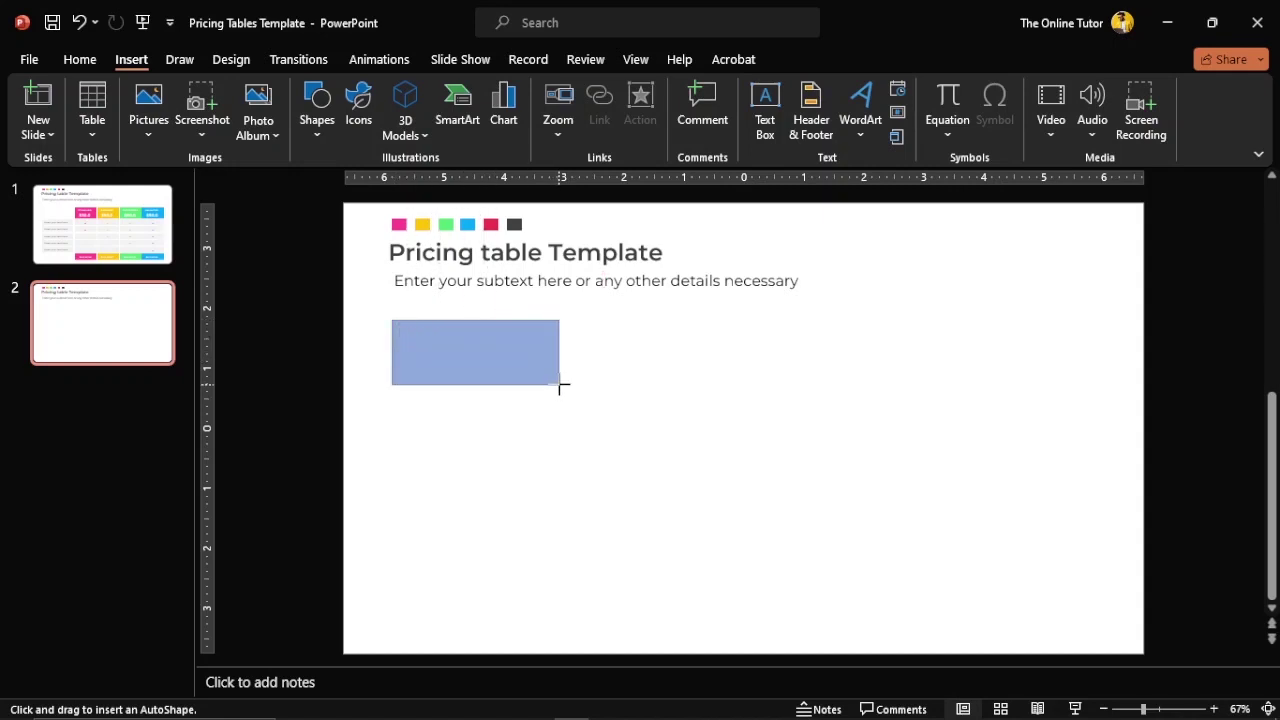
mouse_move(549, 381)
left_mouse_down()
mouse_move(558, 386)
mouse_move(505, 388)
mouse_move(475, 410)
left_mouse_up()
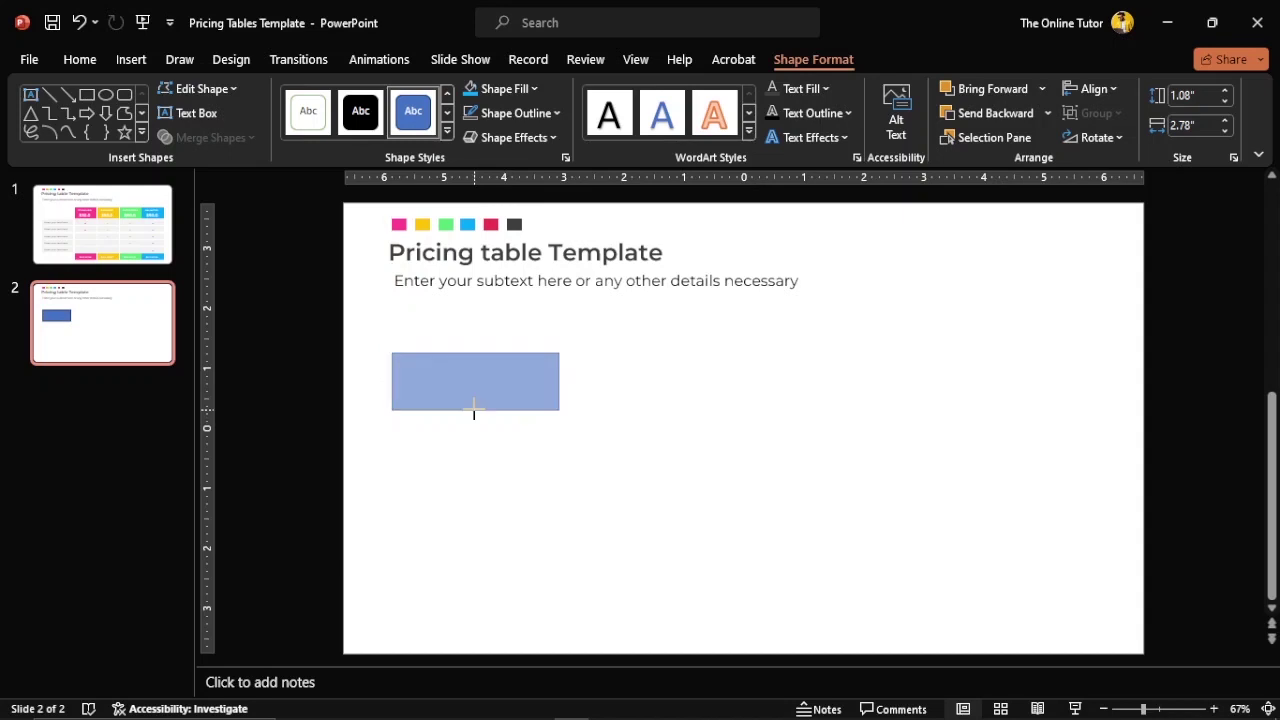
left_click(534, 89)
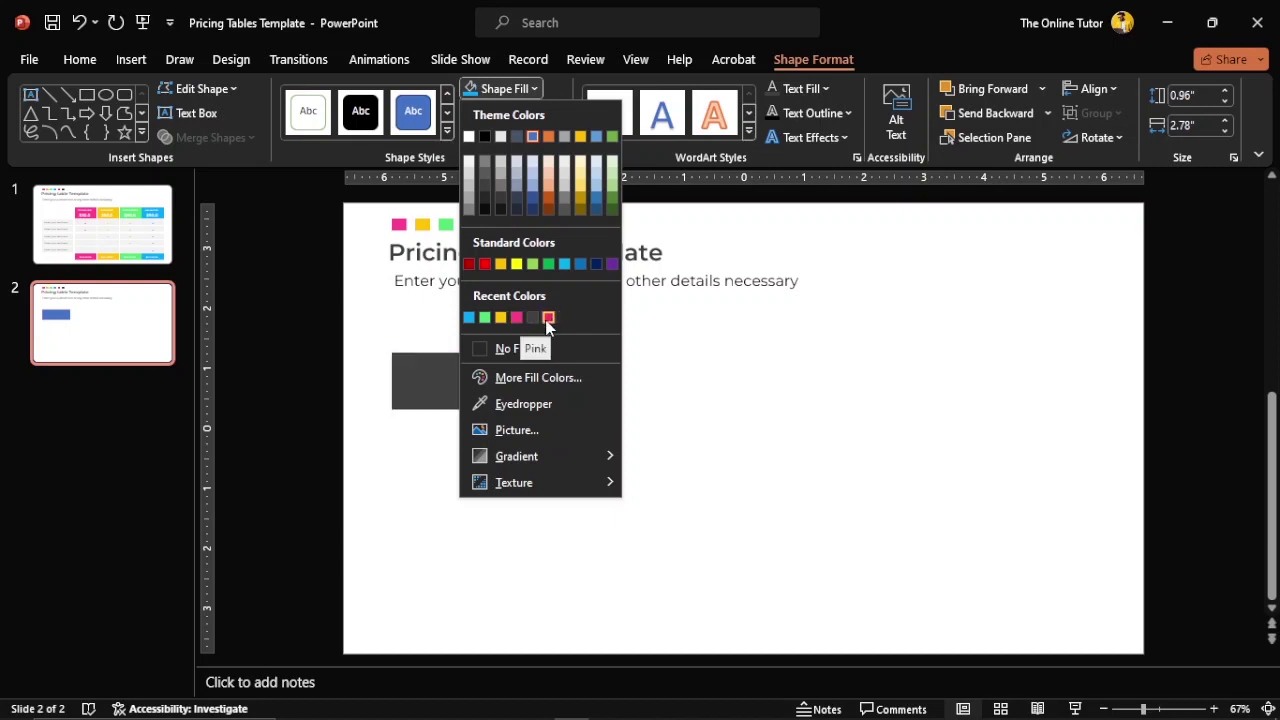
left_click(548, 318)
left_click(630, 393)
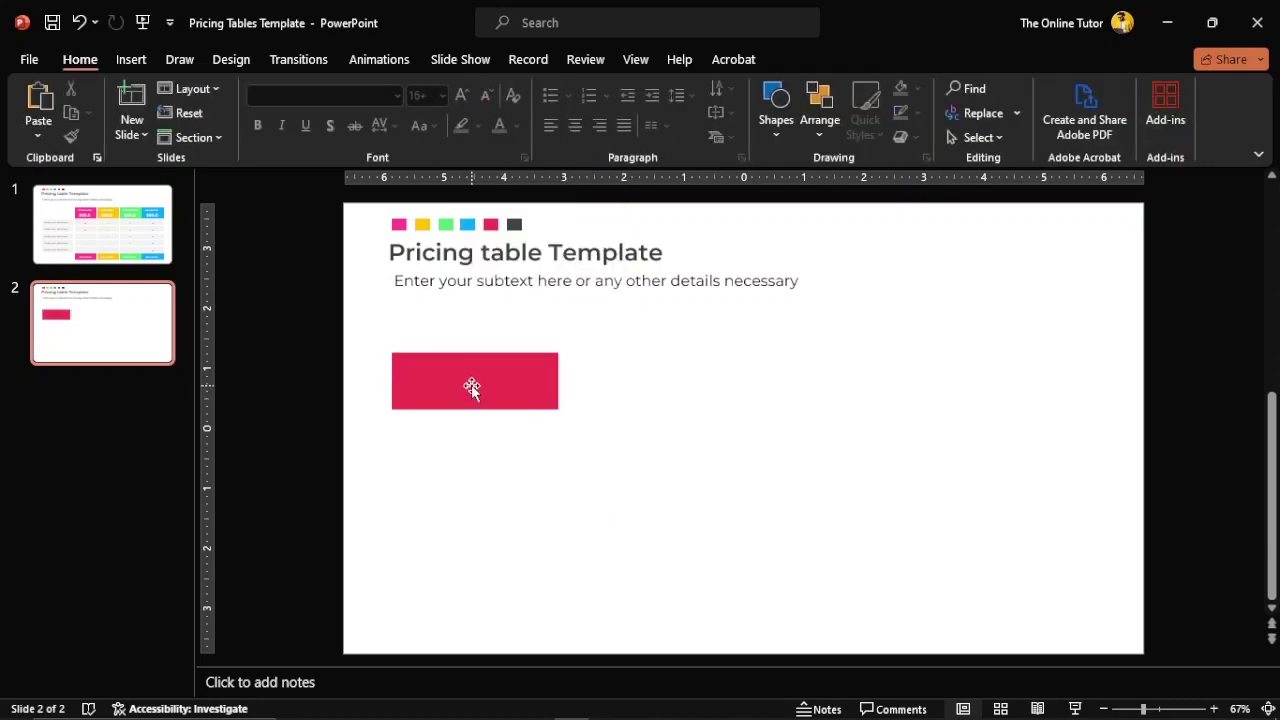
left_click(508, 388)
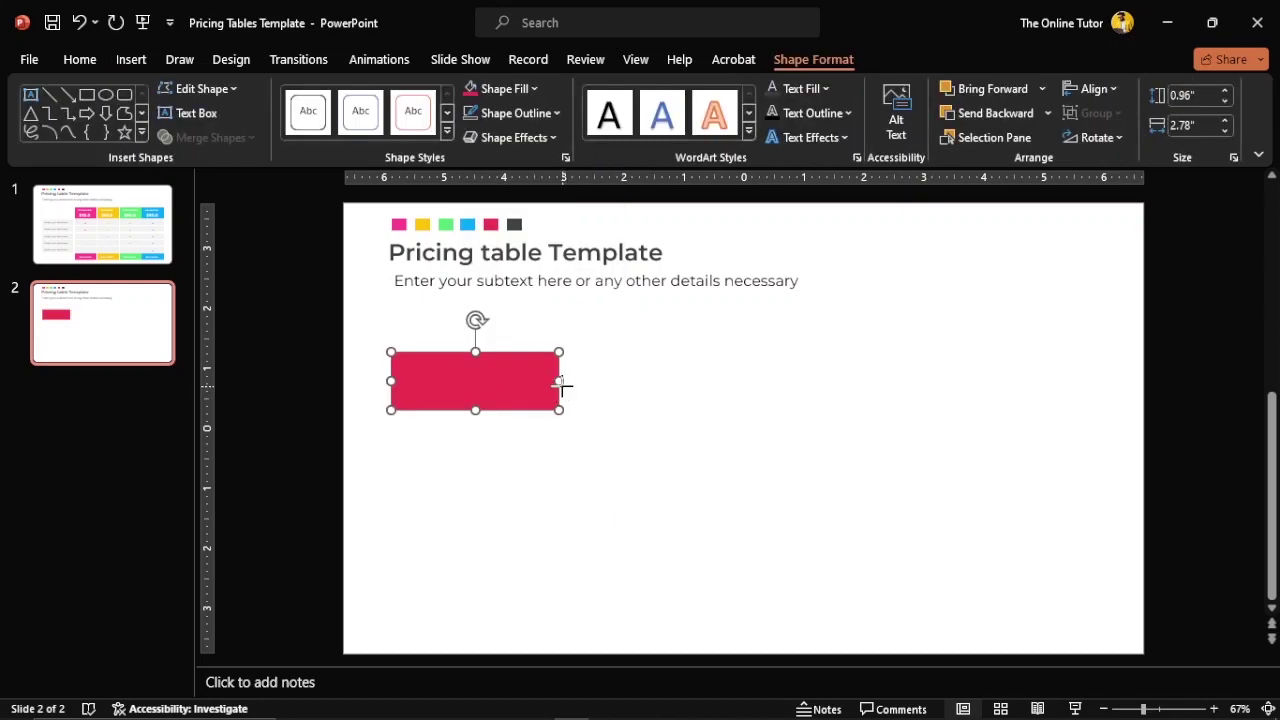
mouse_move(562, 385)
left_mouse_down()
mouse_move(506, 451)
mouse_move(474, 568)
left_mouse_up()
Fill the lower panel light grey and add a short red footer bar beneath it.
left_click(503, 88)
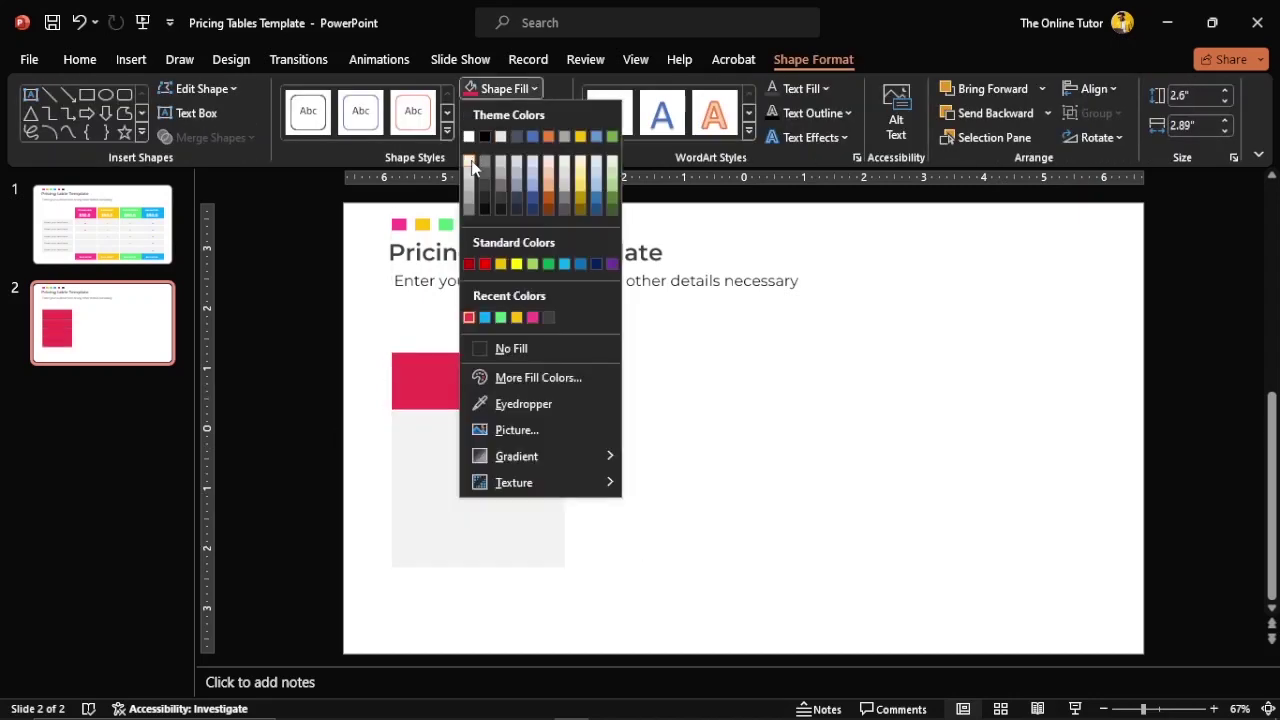
left_click(473, 166)
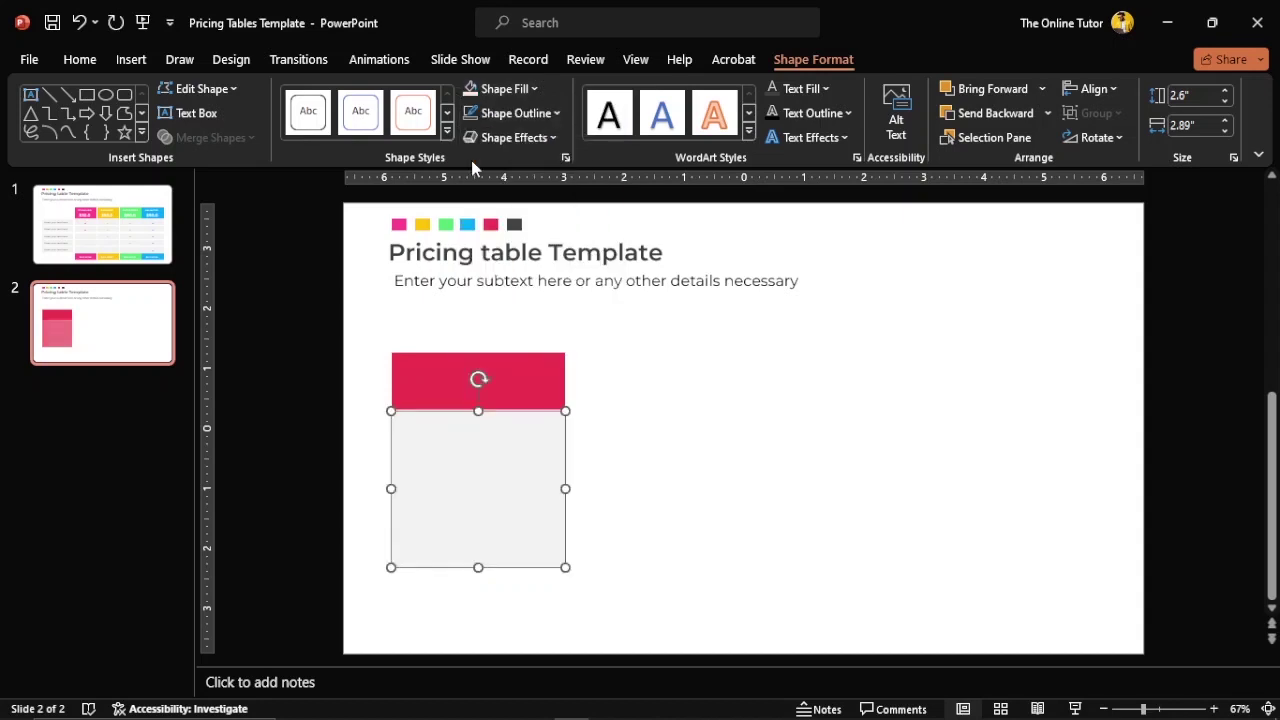
left_click(646, 514)
left_click(549, 399)
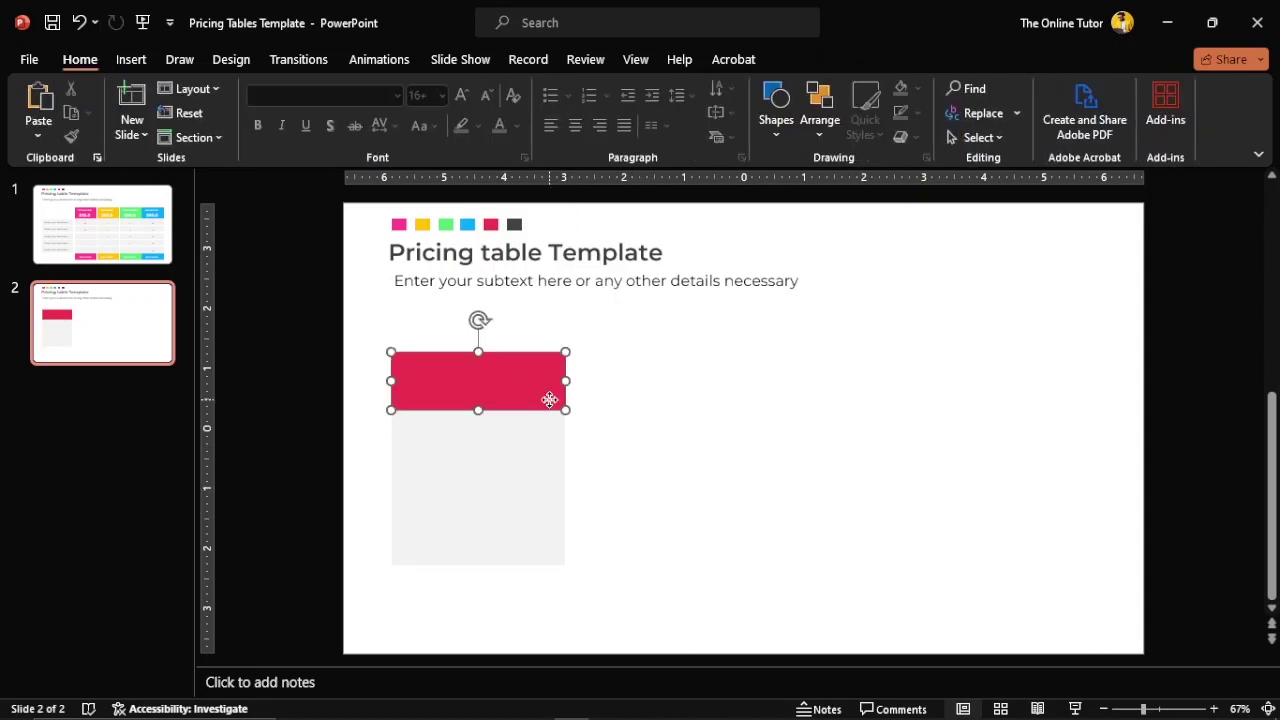
left_click_drag(549, 399, 557, 622)
left_click_drag(479, 621, 471, 595)
Group header, panel and footer into one card and copy it to the right.
mouse_move(369, 333)
left_mouse_down()
mouse_move(597, 491)
mouse_move(618, 626)
left_mouse_up()
key("ctrl+g")
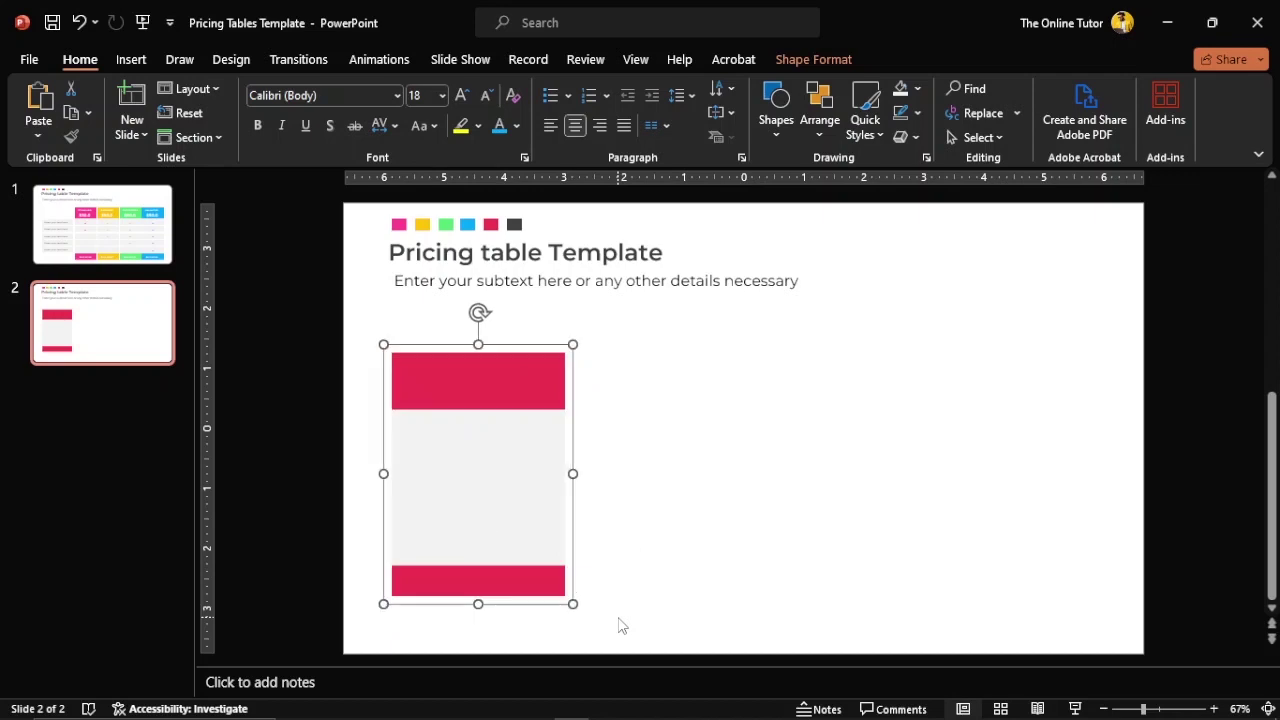
mouse_move(492, 530)
left_mouse_down("ctrl")
mouse_move(1041, 533)
mouse_move(1024, 535)
left_mouse_up("ctrl")
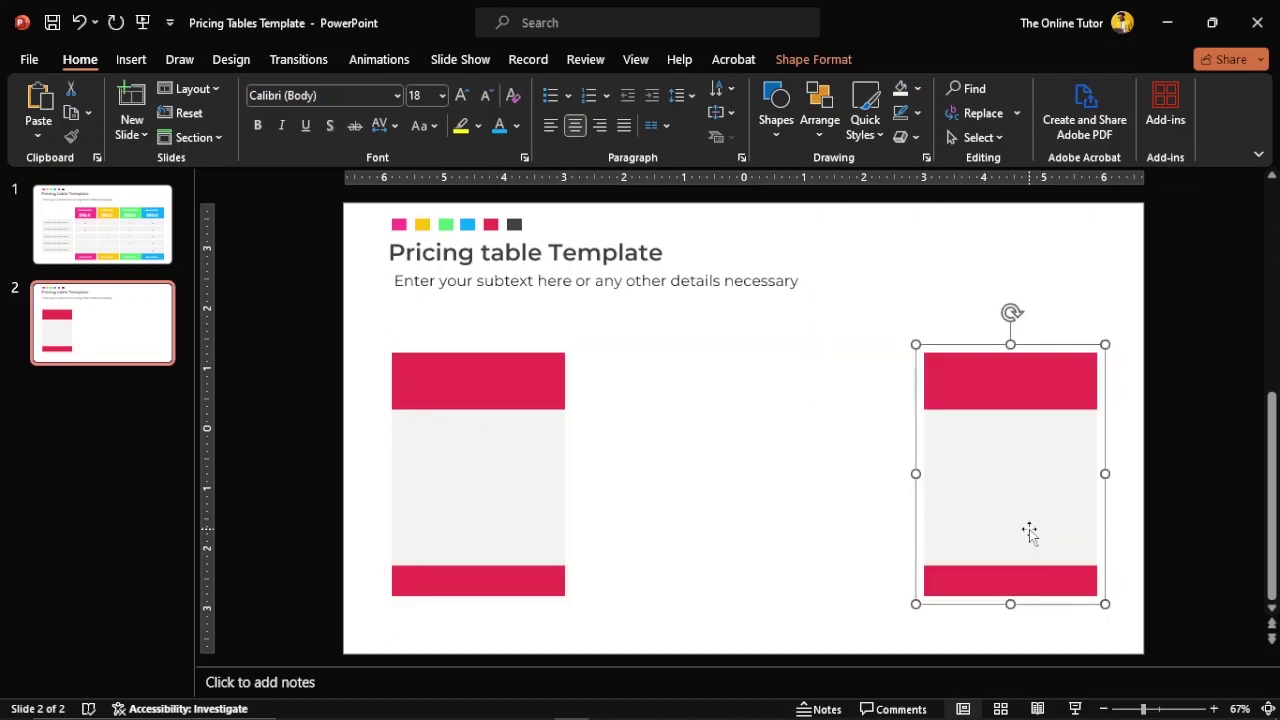
Recolour the right card's footer and header bars cyan.
left_click(1016, 575)
left_click(917, 88)
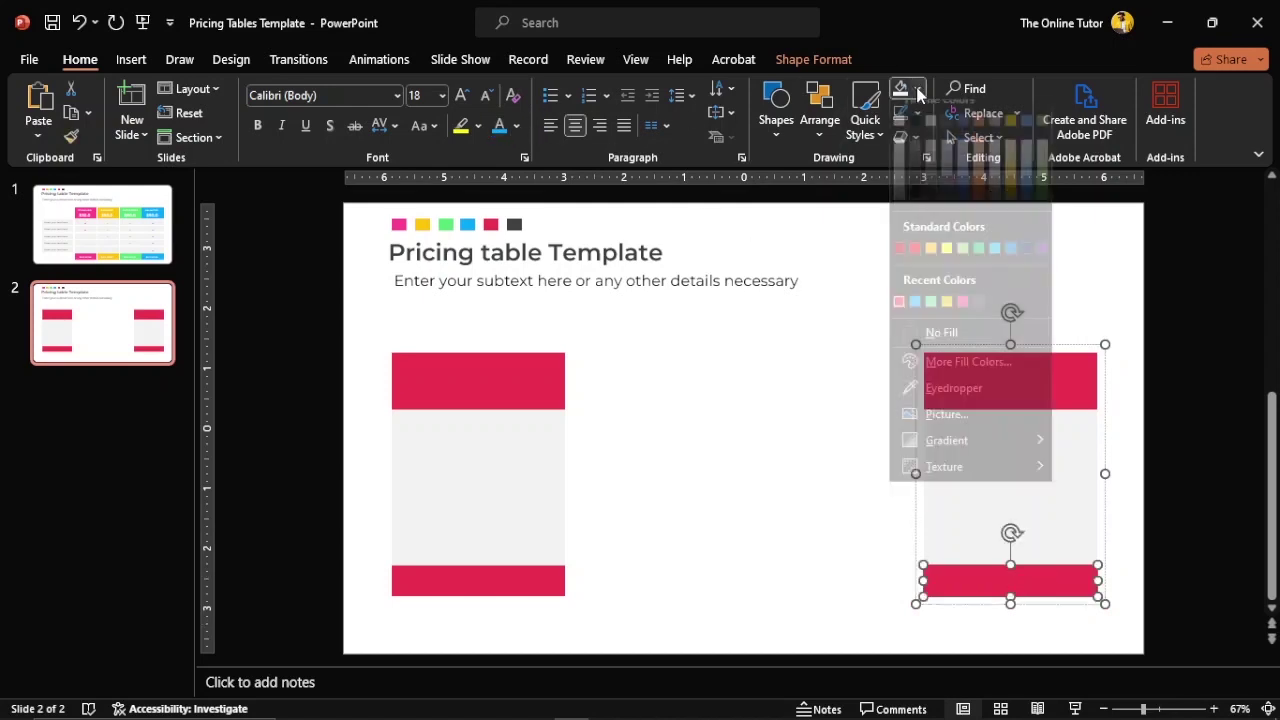
left_click(948, 317)
left_click(999, 385)
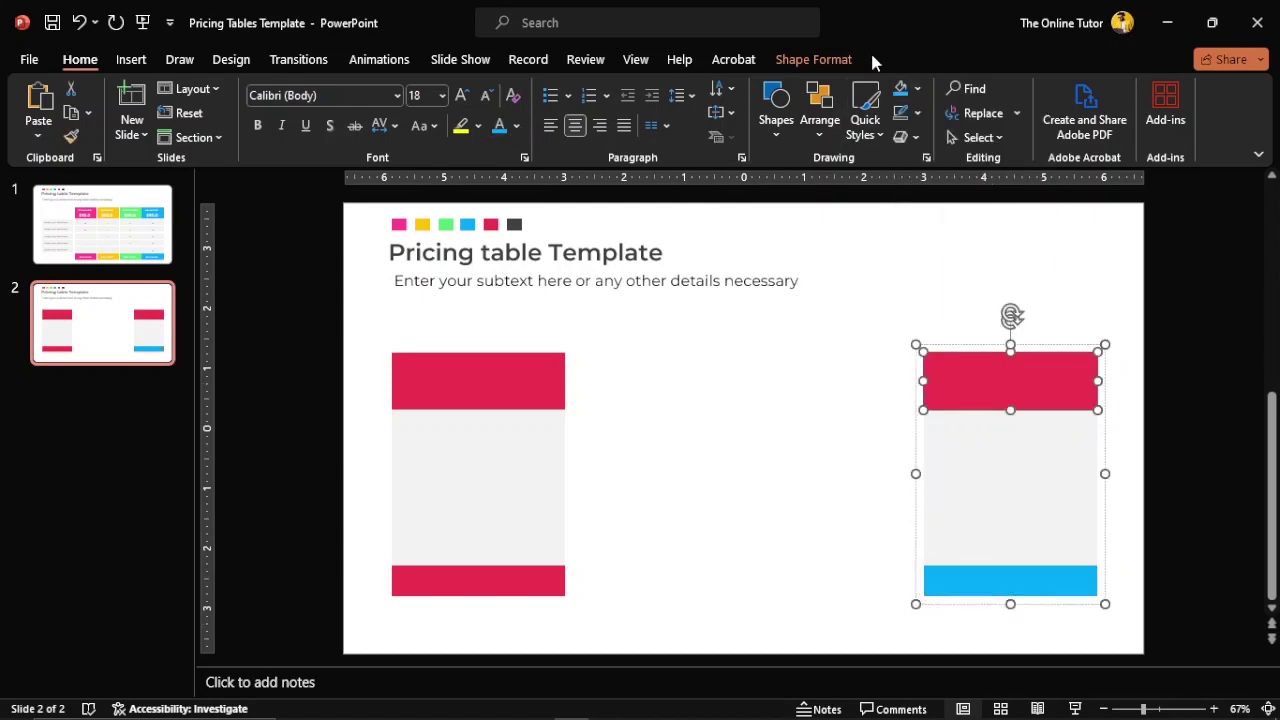
left_click(901, 88)
left_click(806, 428)
Copy the left card beside it and stretch its header up and footer down into a taller card.
left_click(528, 482)
left_click_drag(528, 482, 716, 483, "ctrl")
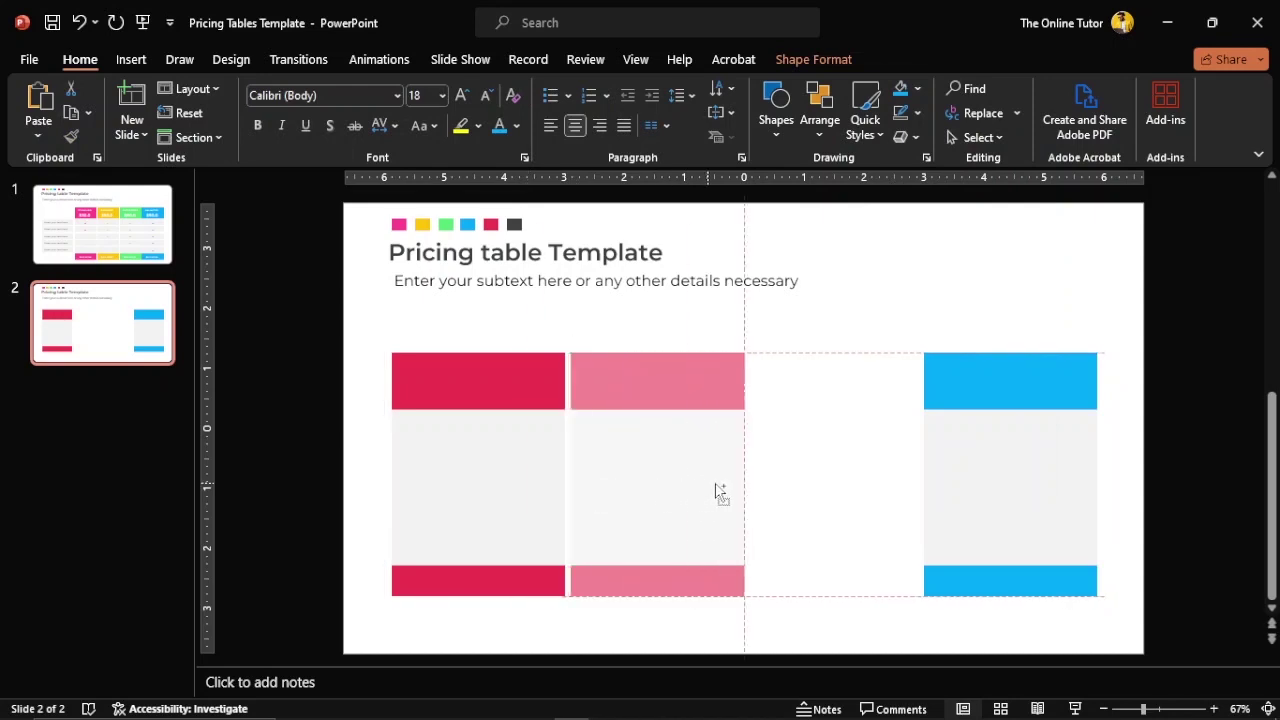
left_click(814, 483)
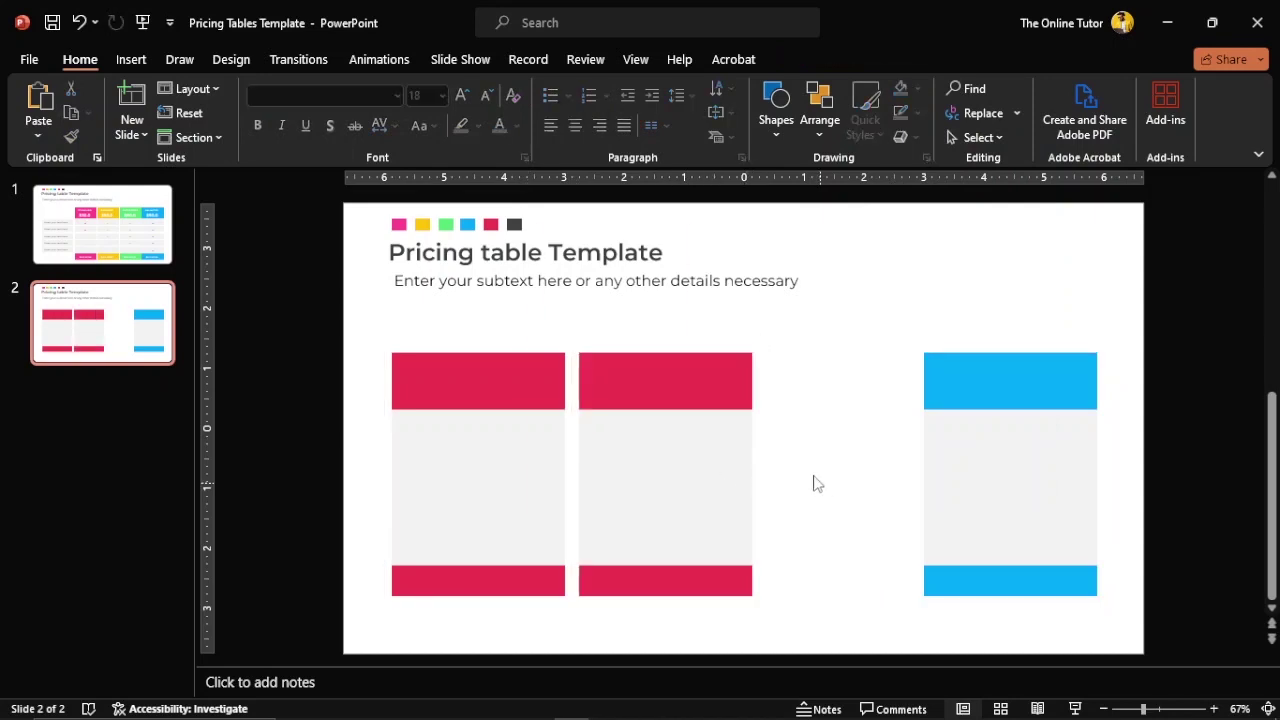
left_click(692, 388)
left_click(661, 356)
left_click_drag(665, 352, 665, 326)
left_click(665, 580)
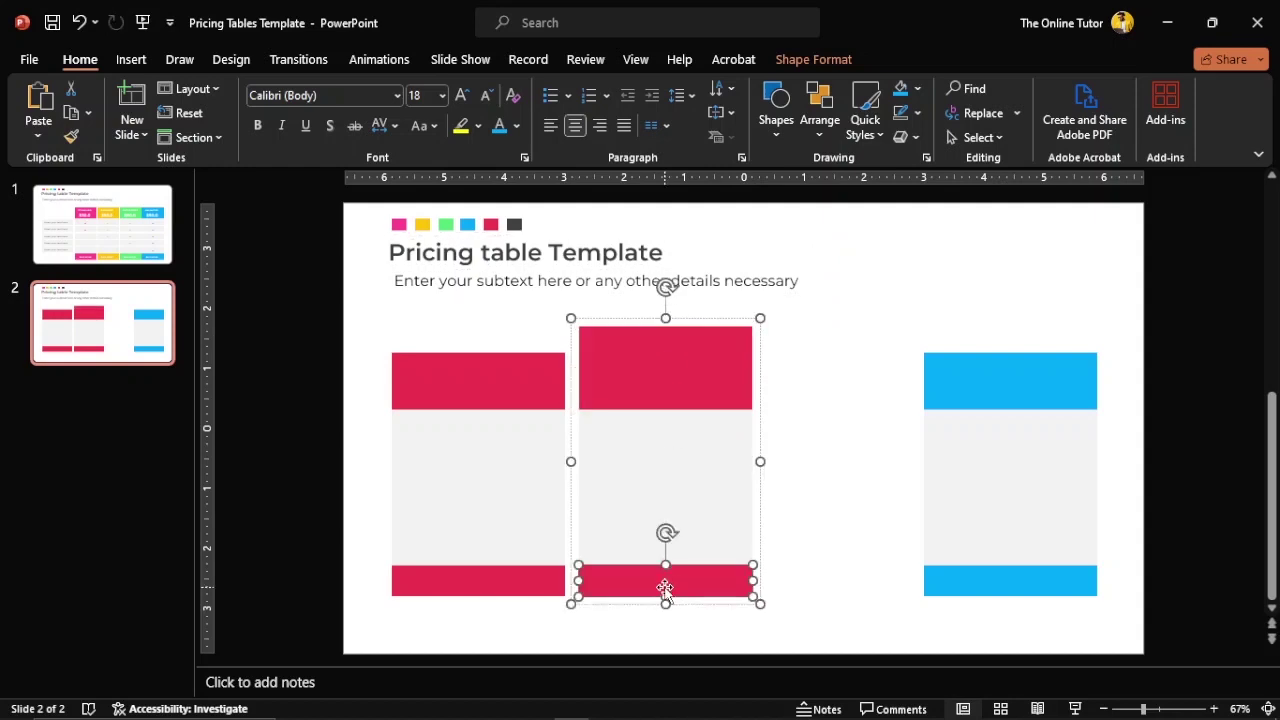
left_click_drag(665, 580, 665, 590)
left_click(694, 565)
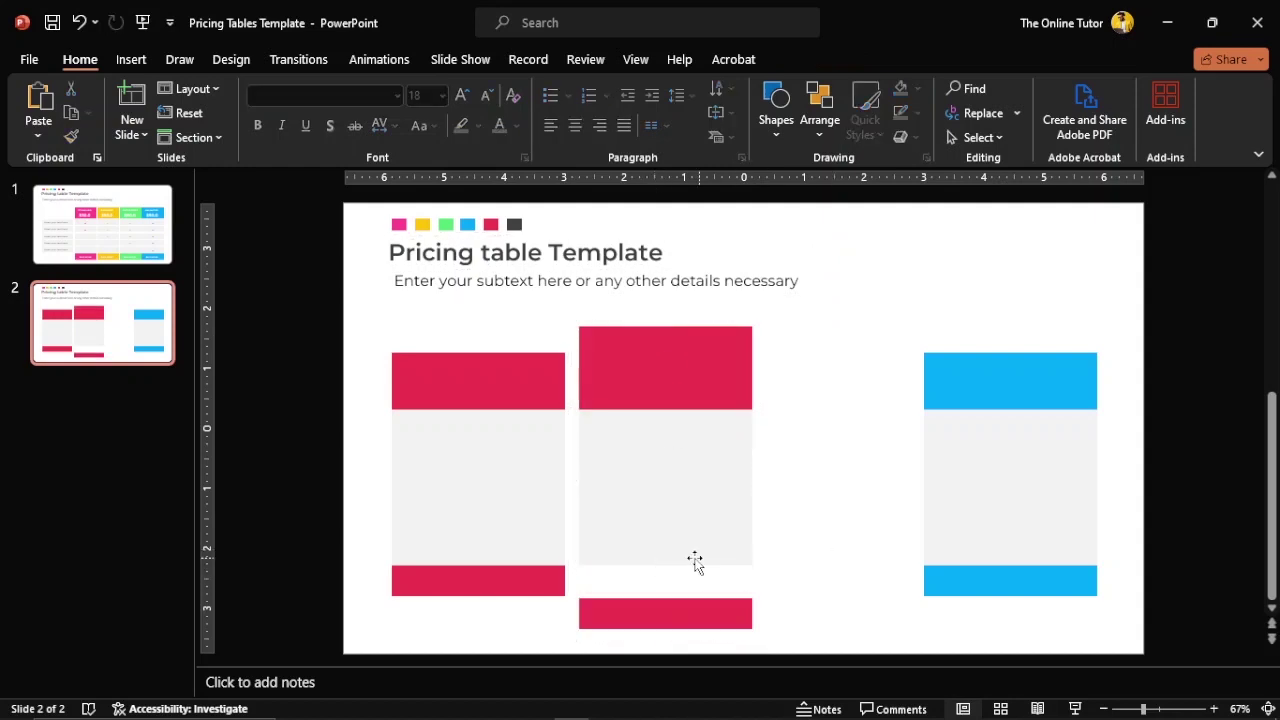
left_click(660, 541)
left_click(662, 550)
left_click(669, 594)
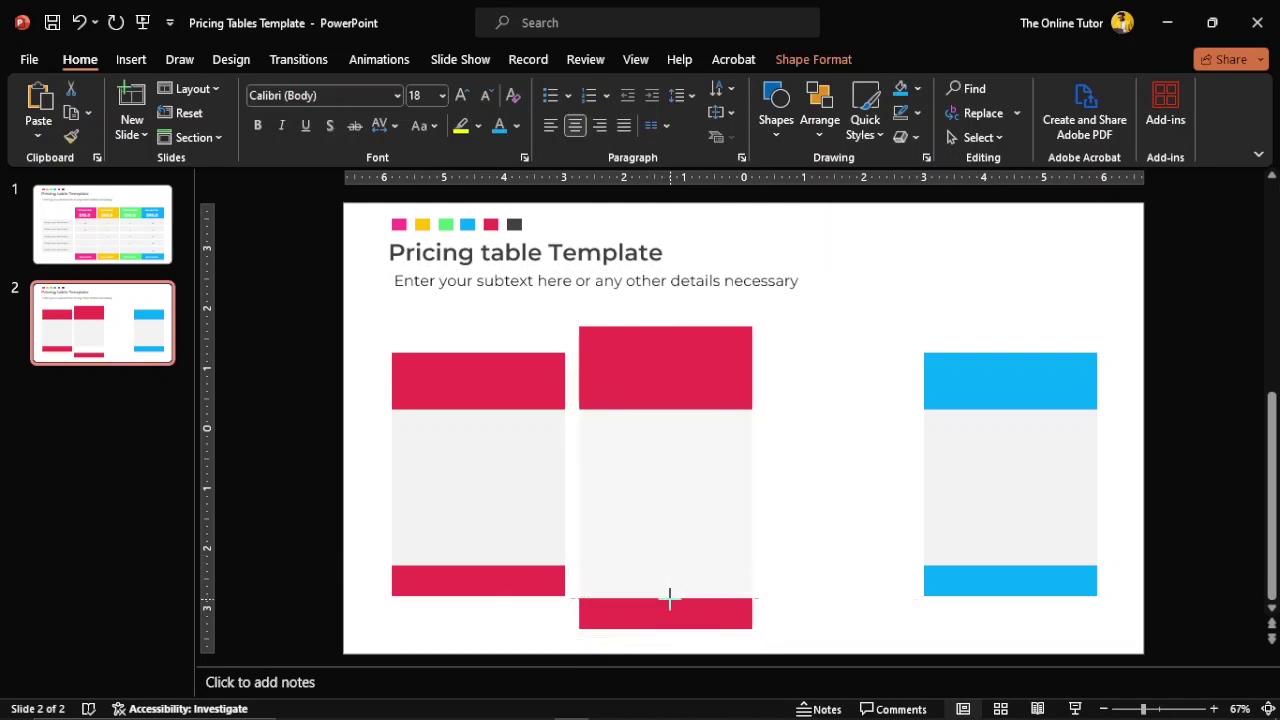
Copy the taller card to its right and select all four cards.
left_click(686, 514)
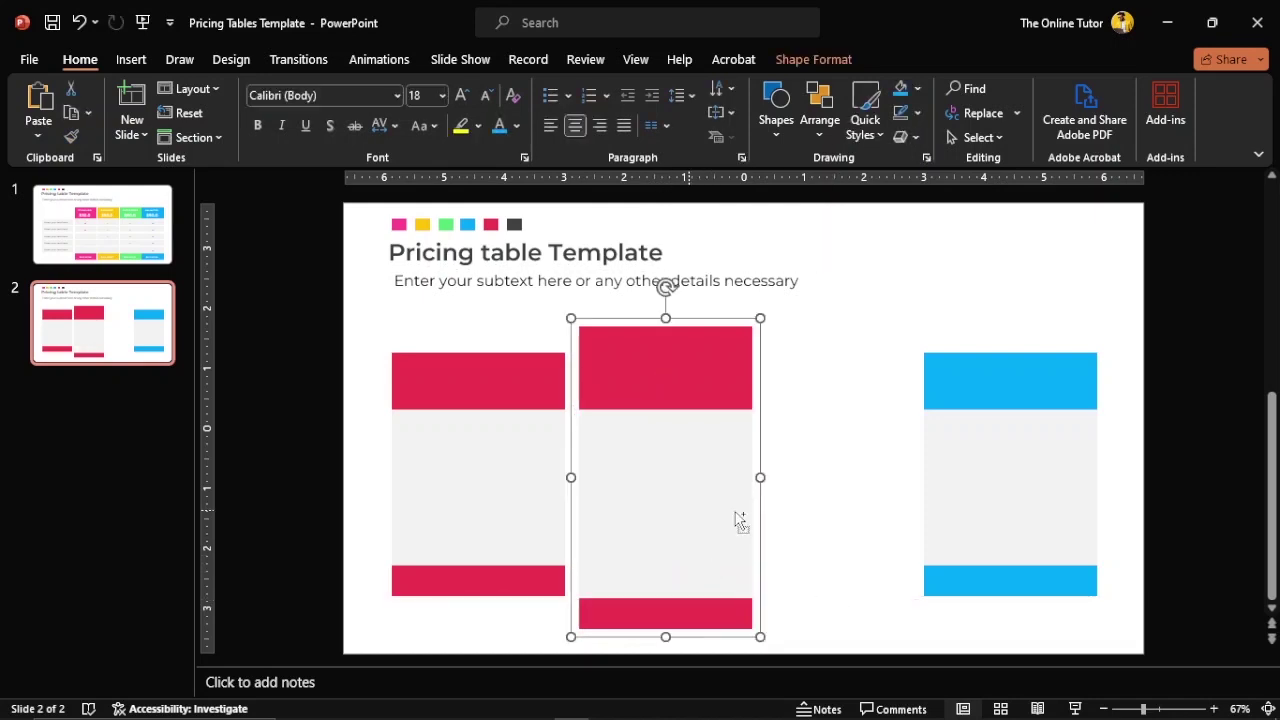
mouse_move(737, 517)
left_mouse_down()
mouse_move(882, 520)
mouse_move(871, 517)
left_mouse_up()
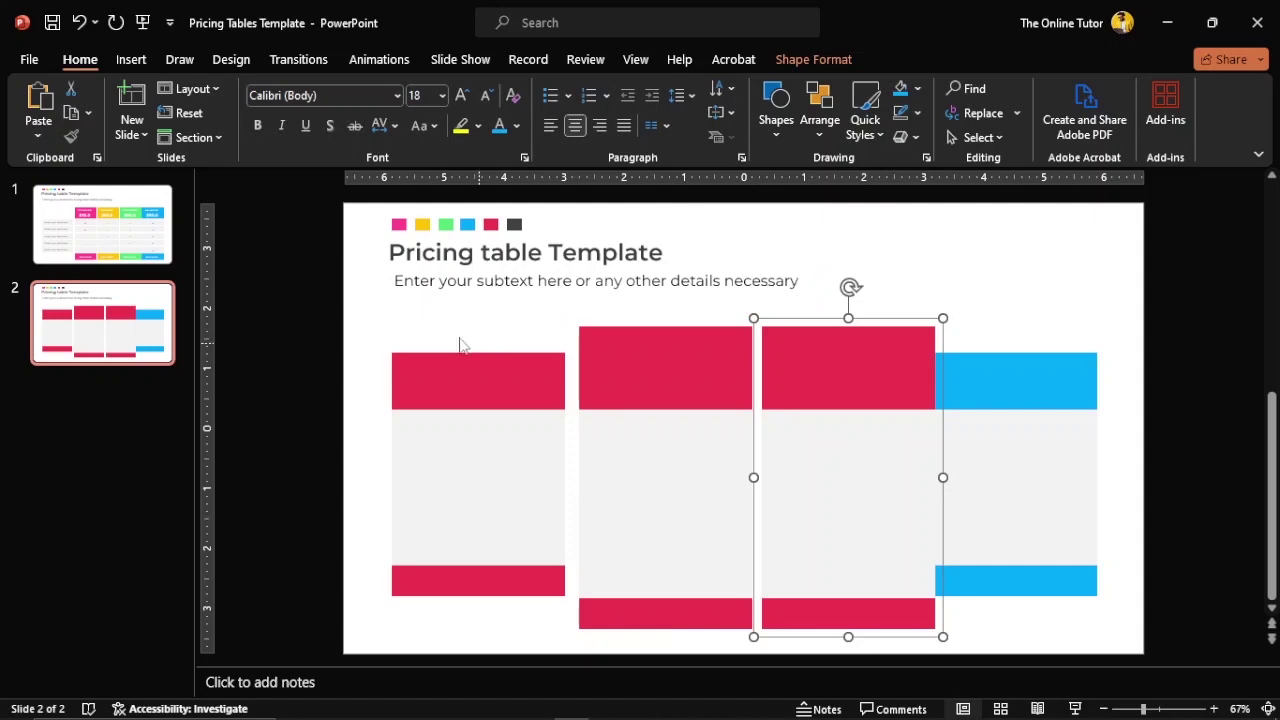
left_click(371, 325)
left_click_drag(358, 280, 1146, 664)
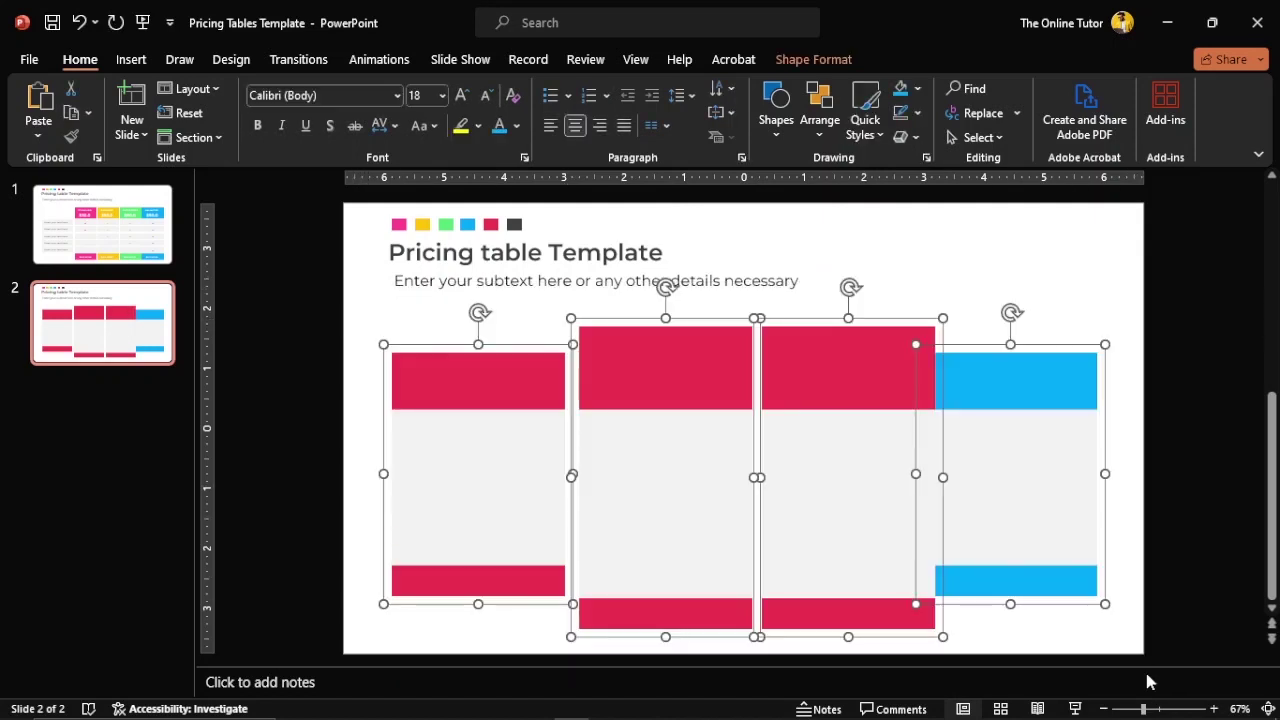
Distribute the four cards horizontally across the slide.
left_click(819, 110)
mouse_move(869, 429)
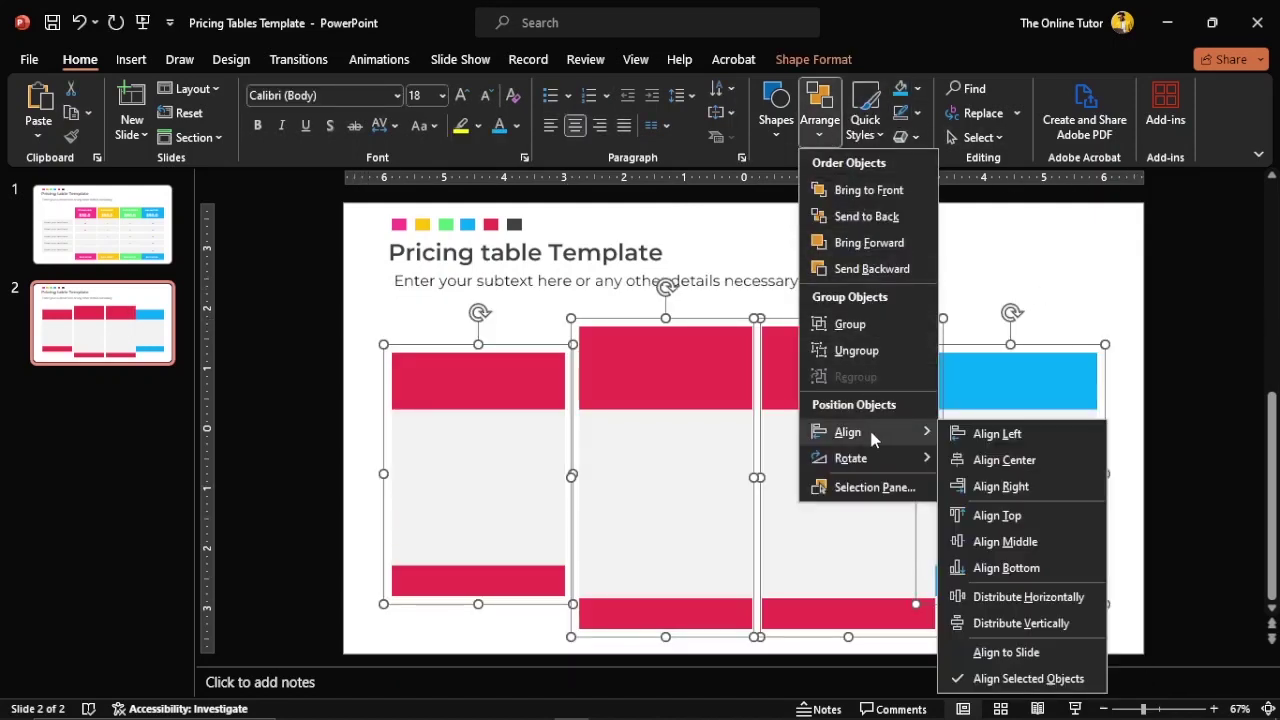
left_click(1022, 596)
left_click(1133, 444)
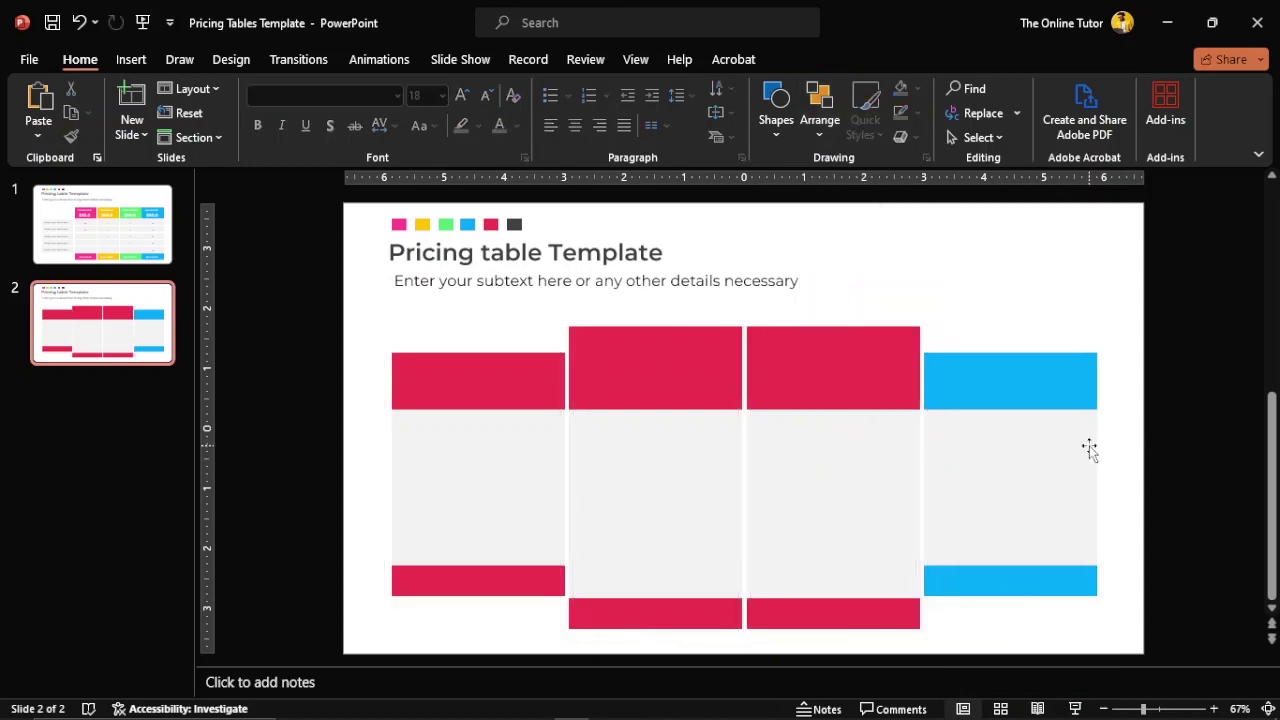
Nudge the blue card, then redistribute all four cards with equal gaps.
left_click(1084, 449)
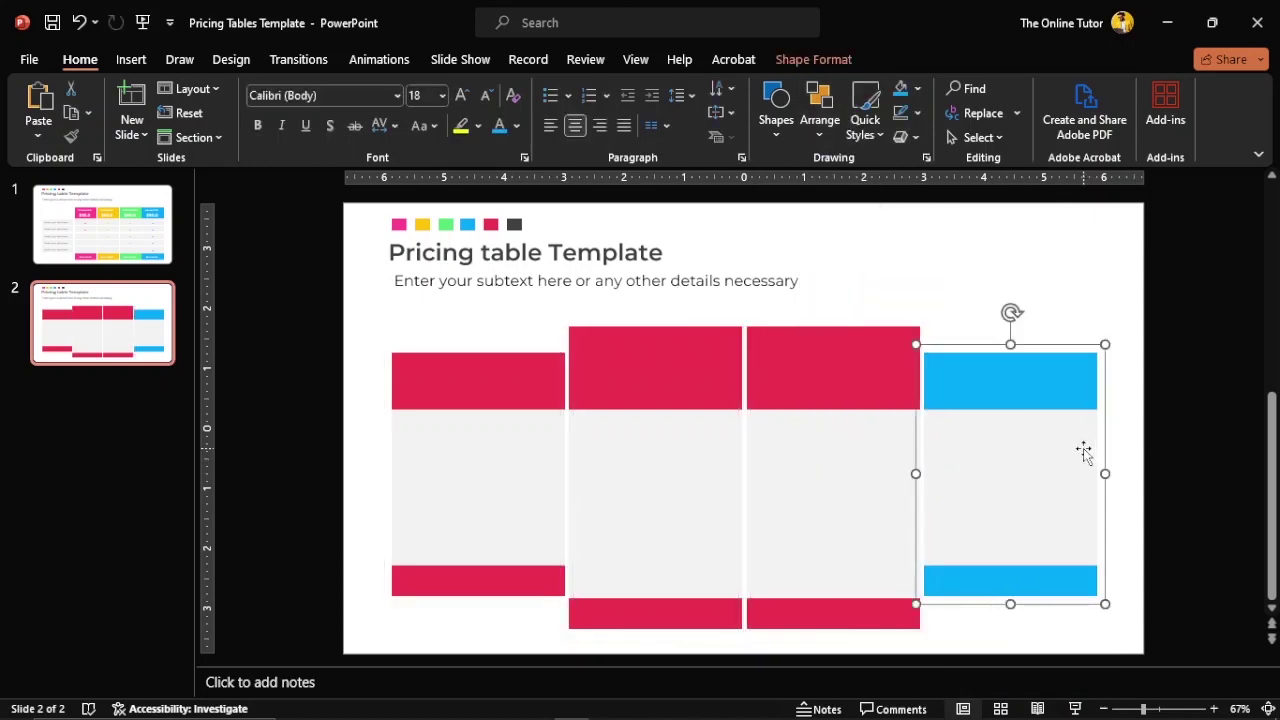
key("Right")
key("Right")
key("Right")
key("Right")
key("Right")
key("Right")
key("Right")
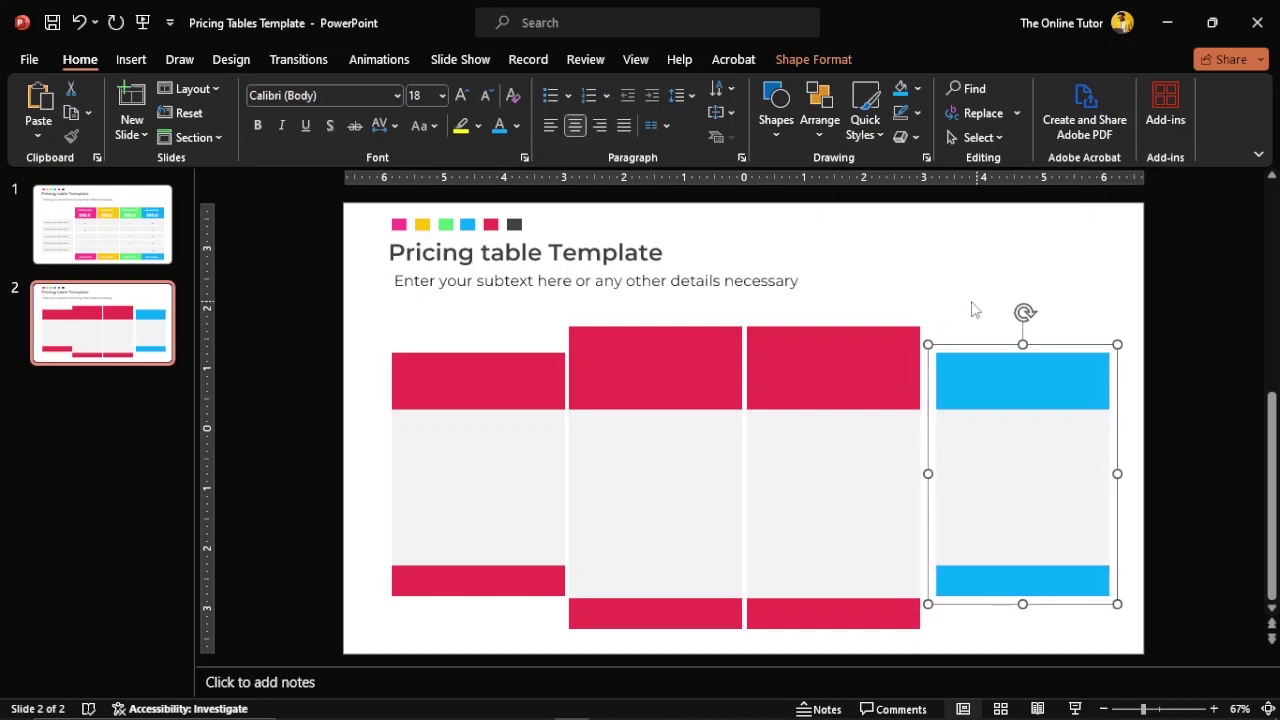
key("Left")
key("Left")
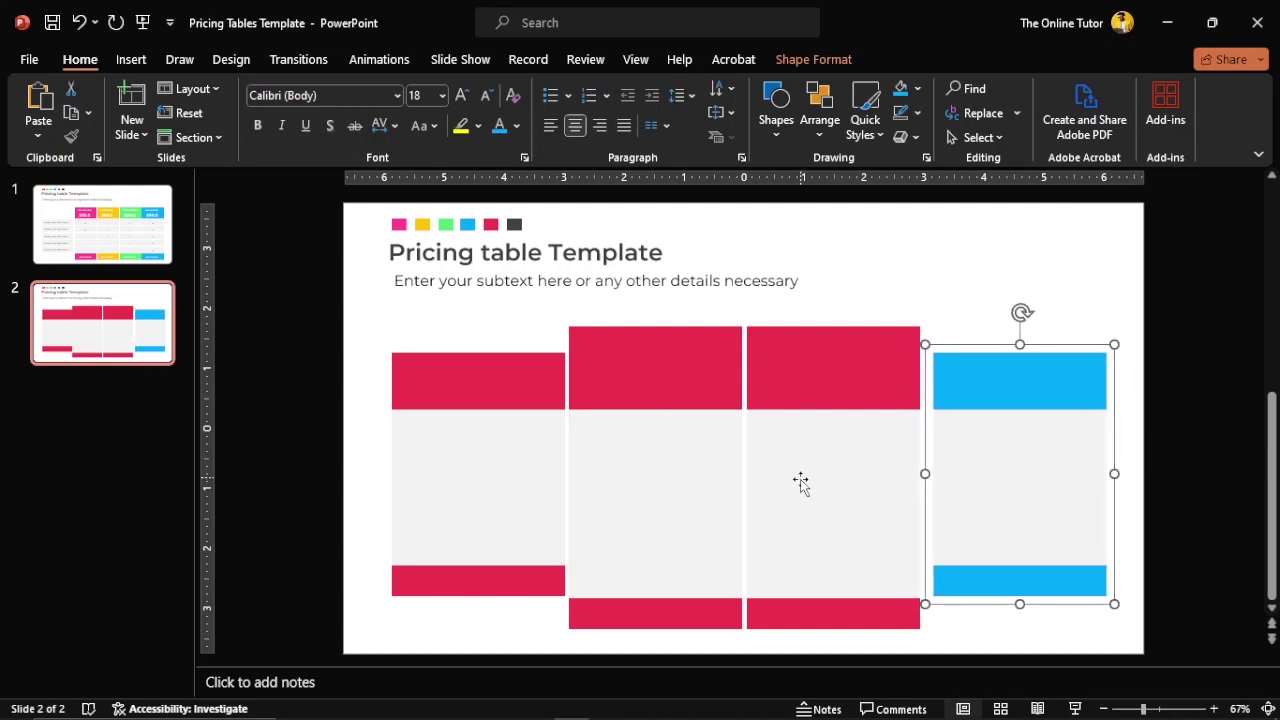
left_click(800, 483, "shift")
left_click(666, 489, "shift")
left_click(478, 480, "shift")
left_click(819, 118)
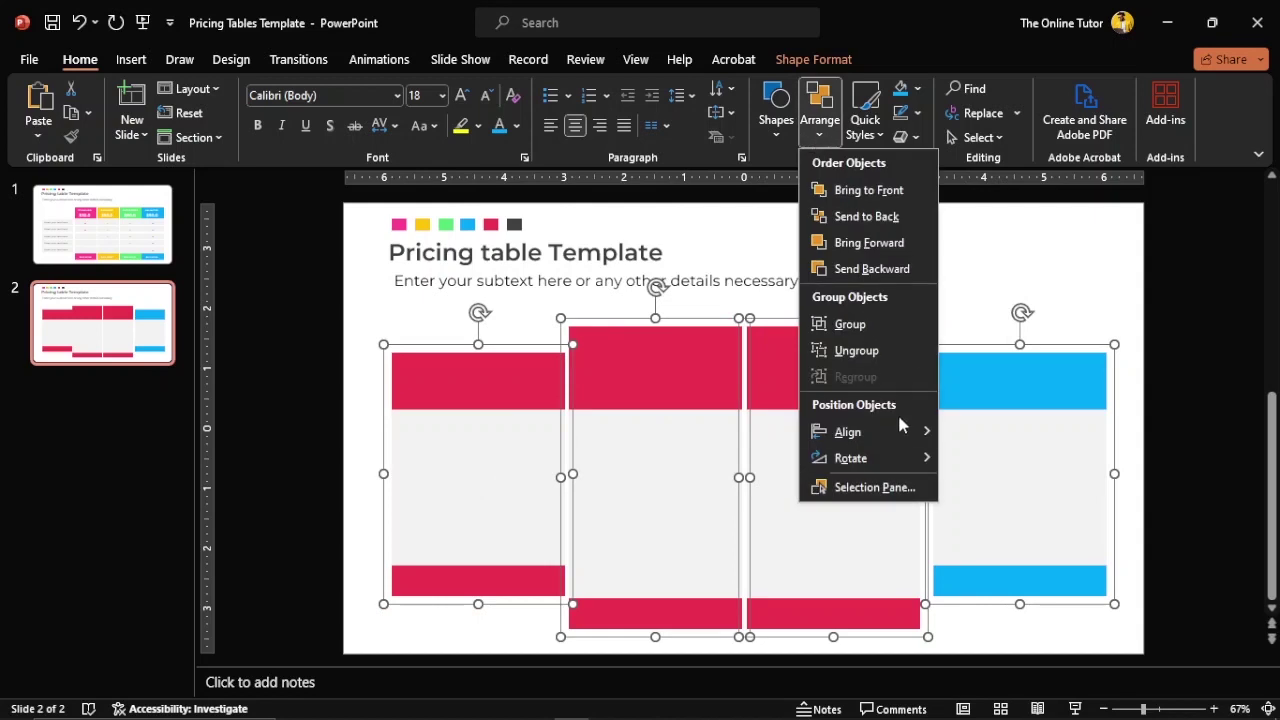
mouse_move(860, 431)
left_click(1025, 597)
left_click(995, 300)
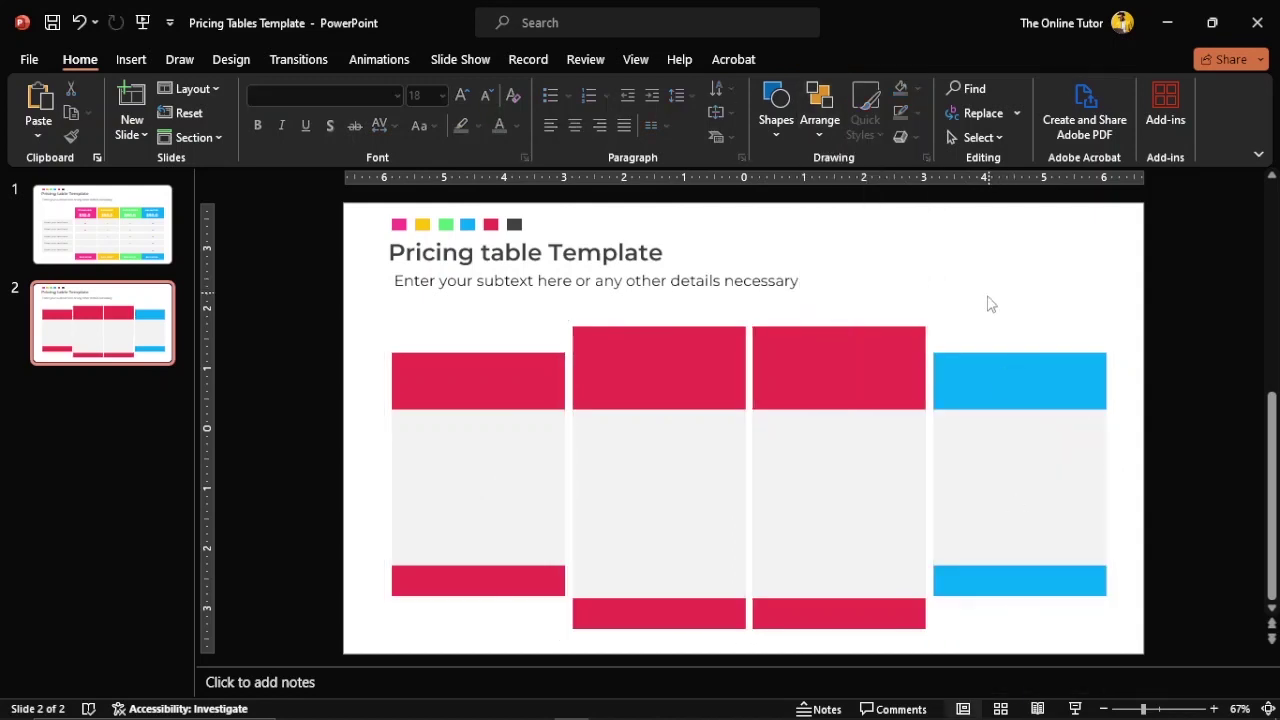
Fill the second card's top and bottom bands yellow.
left_click(658, 371)
left_click(917, 88)
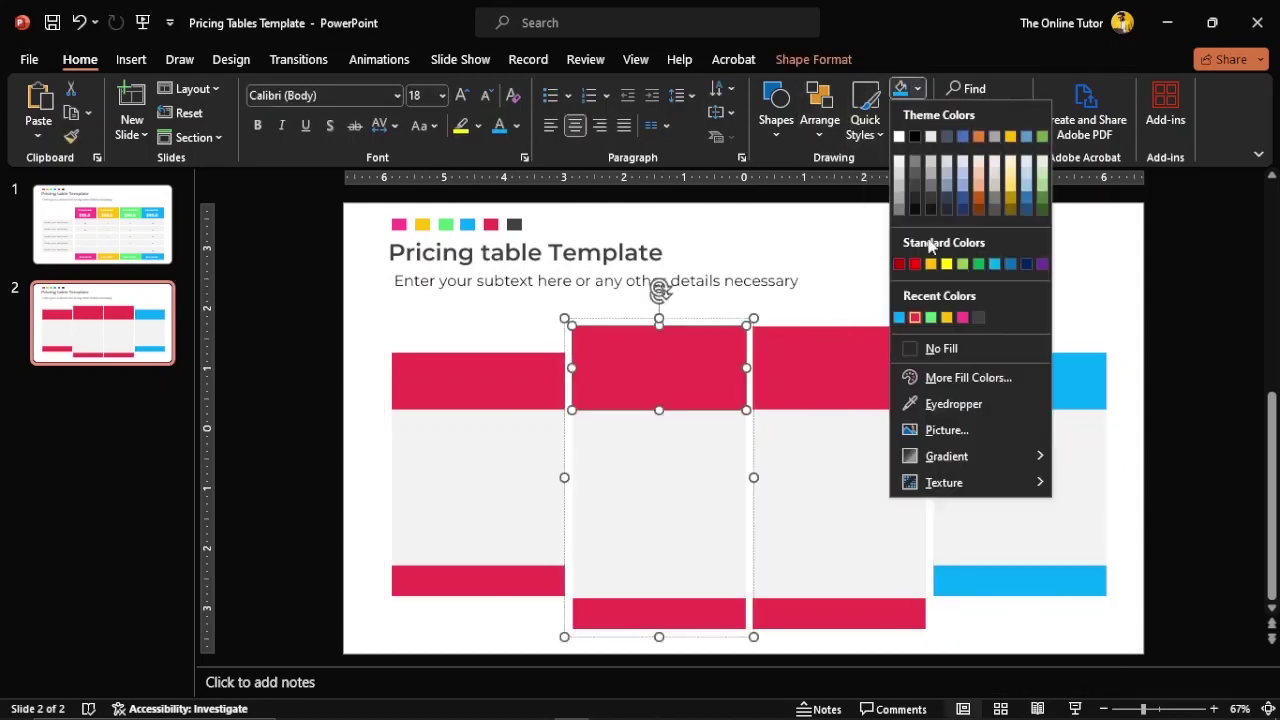
key("Escape")
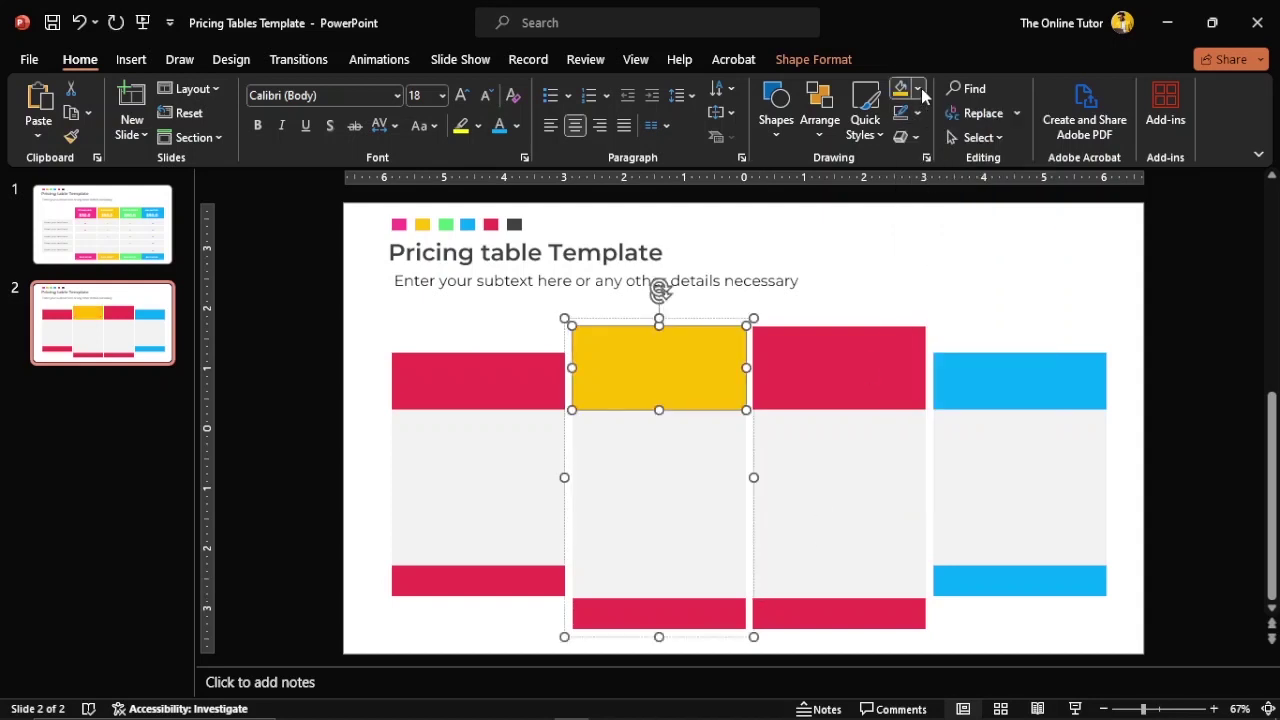
left_click(901, 88)
key("Escape")
left_click(706, 614)
left_click(901, 88)
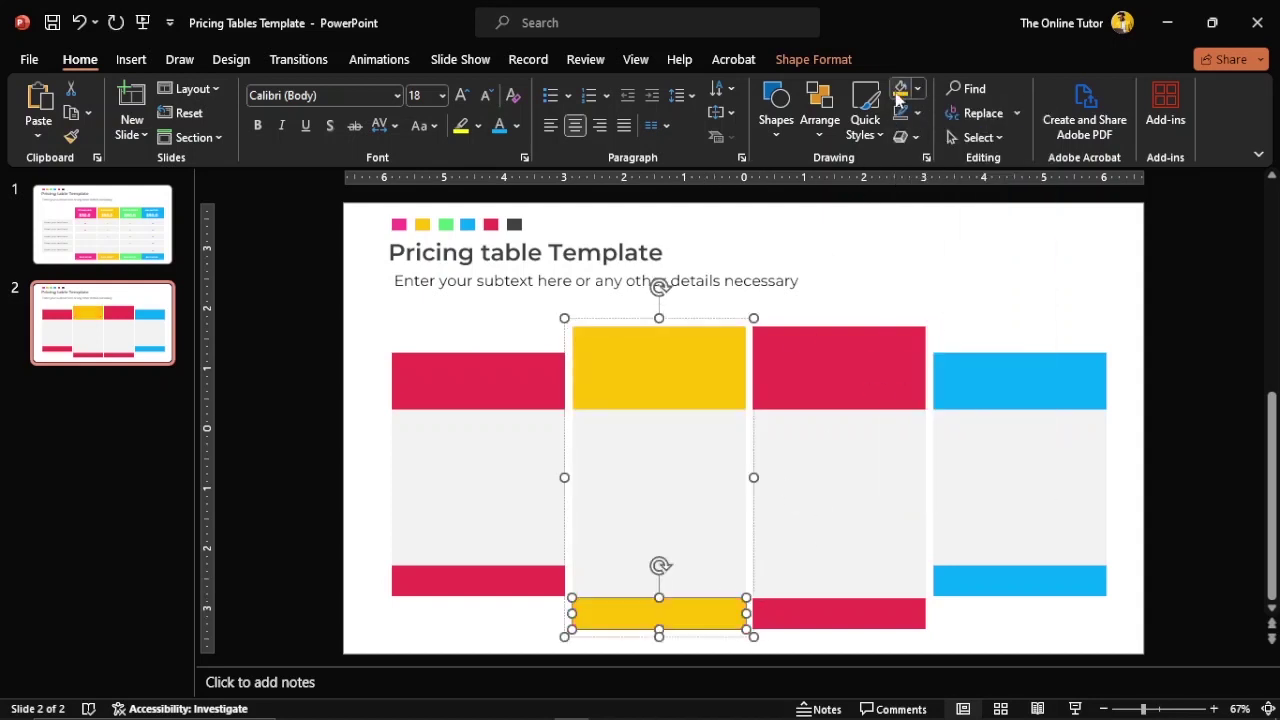
Fill the third card's bands green and nudge all four cards down slightly.
left_click(868, 367)
left_click(917, 88)
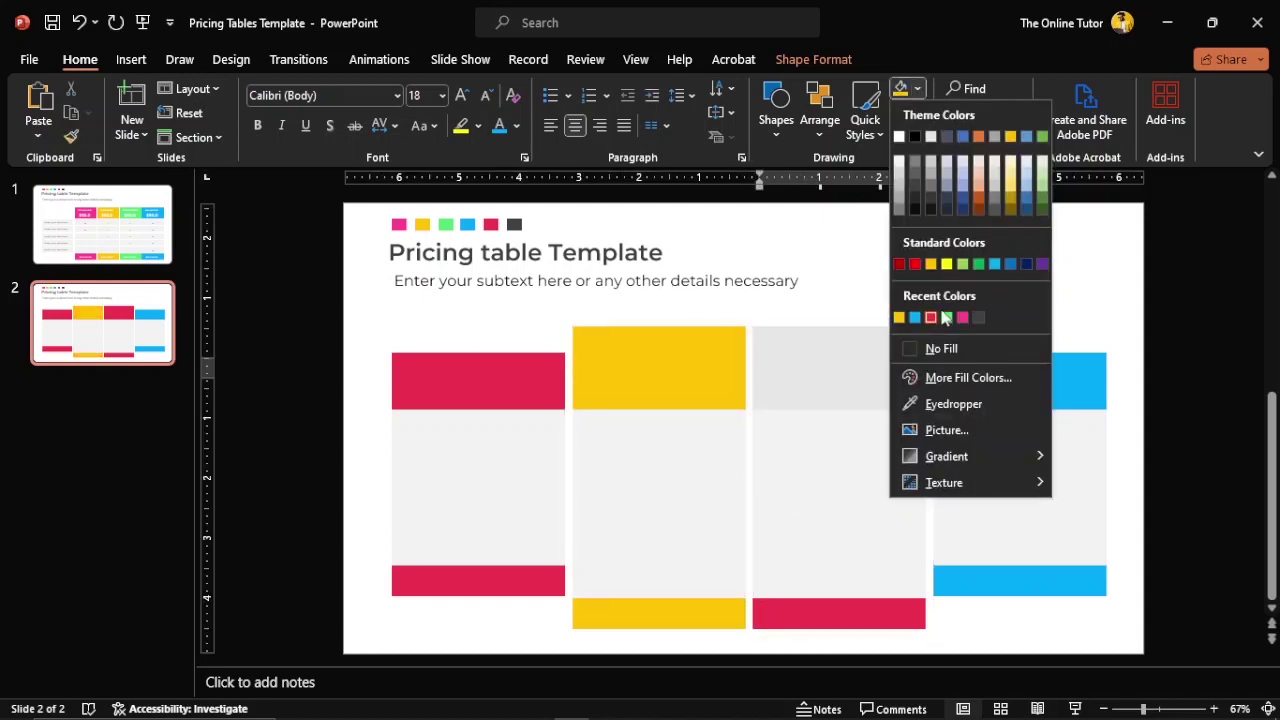
left_click(945, 313)
left_click(857, 617)
left_click(901, 88)
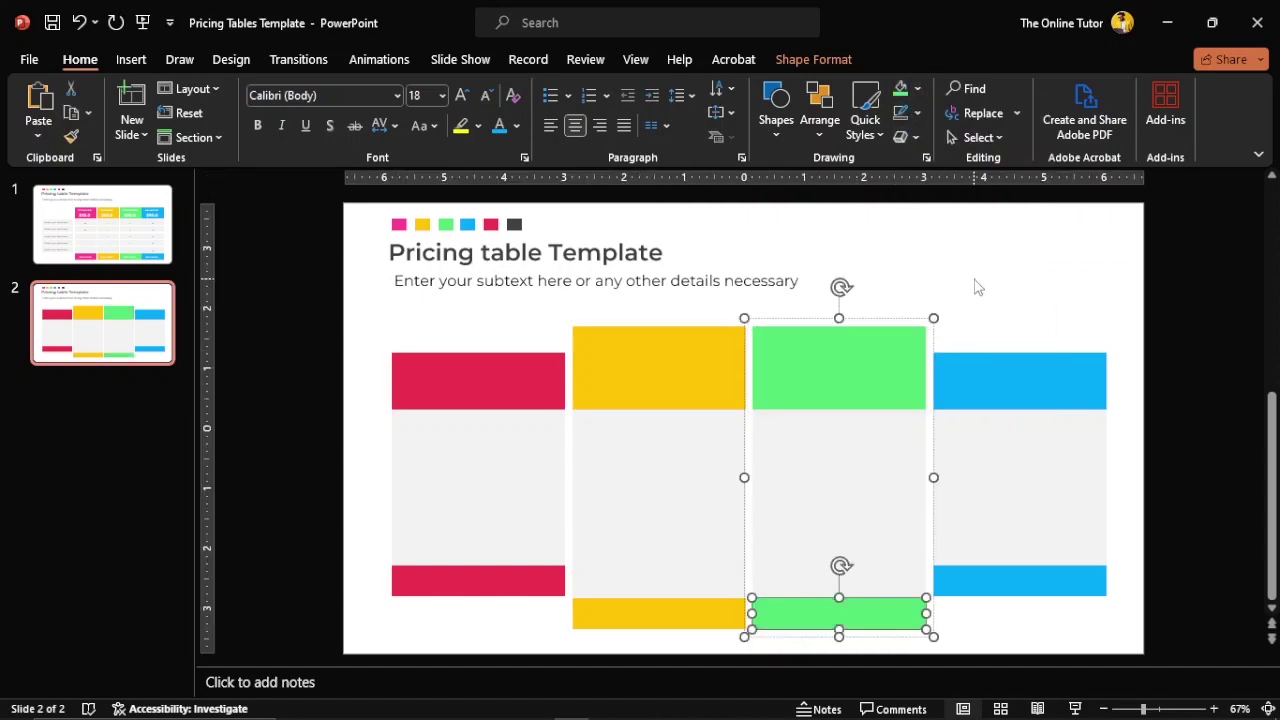
left_click(974, 284)
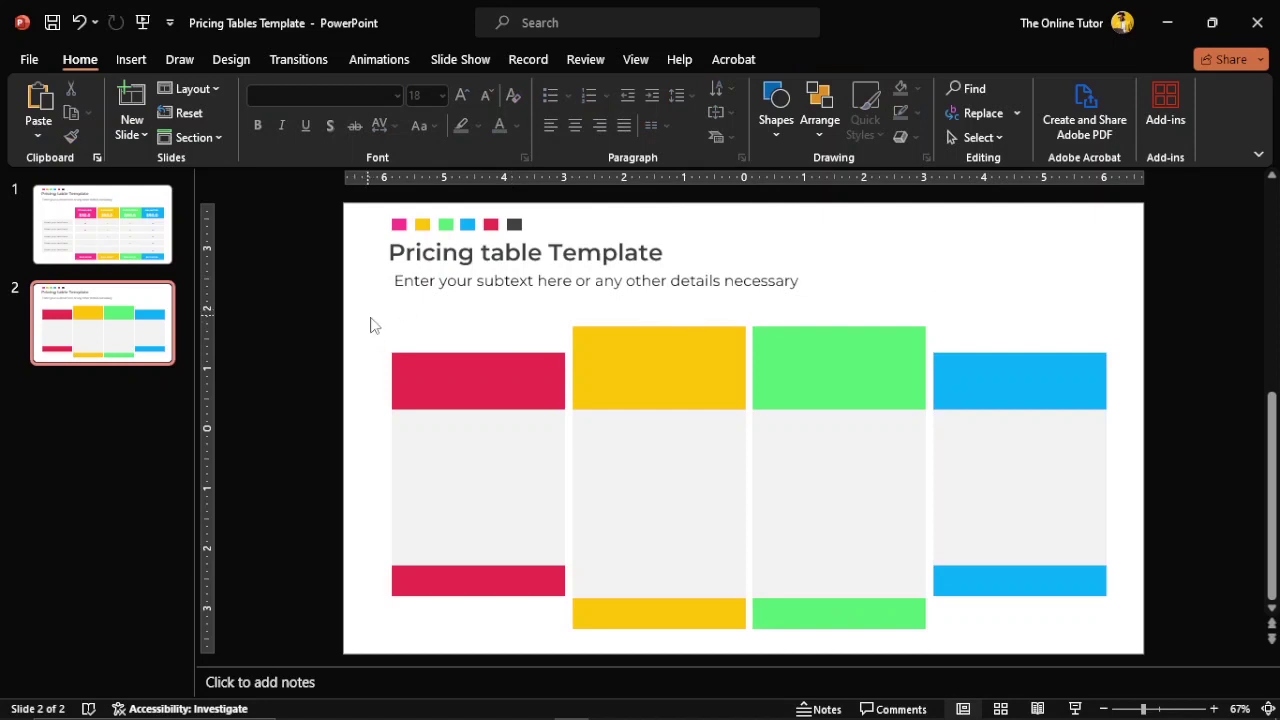
left_click_drag(368, 315, 1144, 666)
key("Down")
key("Down")
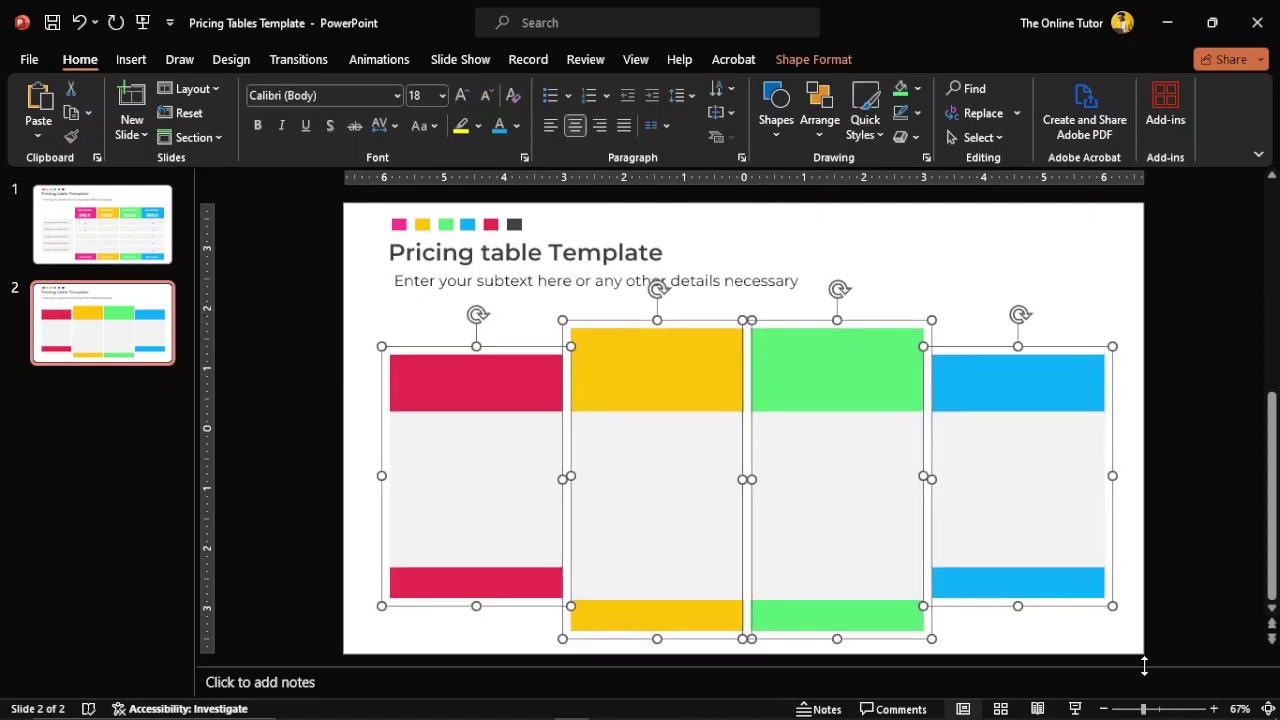
Duplicate the title as a smaller STANDARD label above the red column.
left_click(1159, 507)
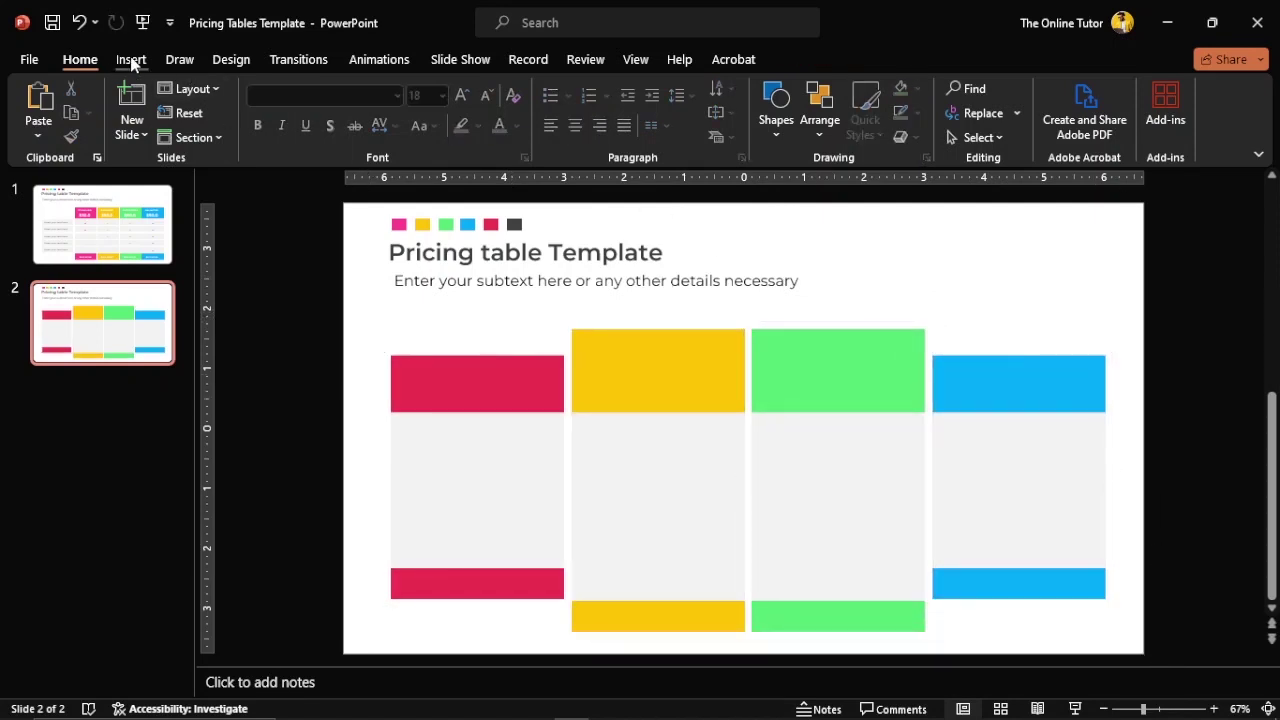
left_click(524, 272)
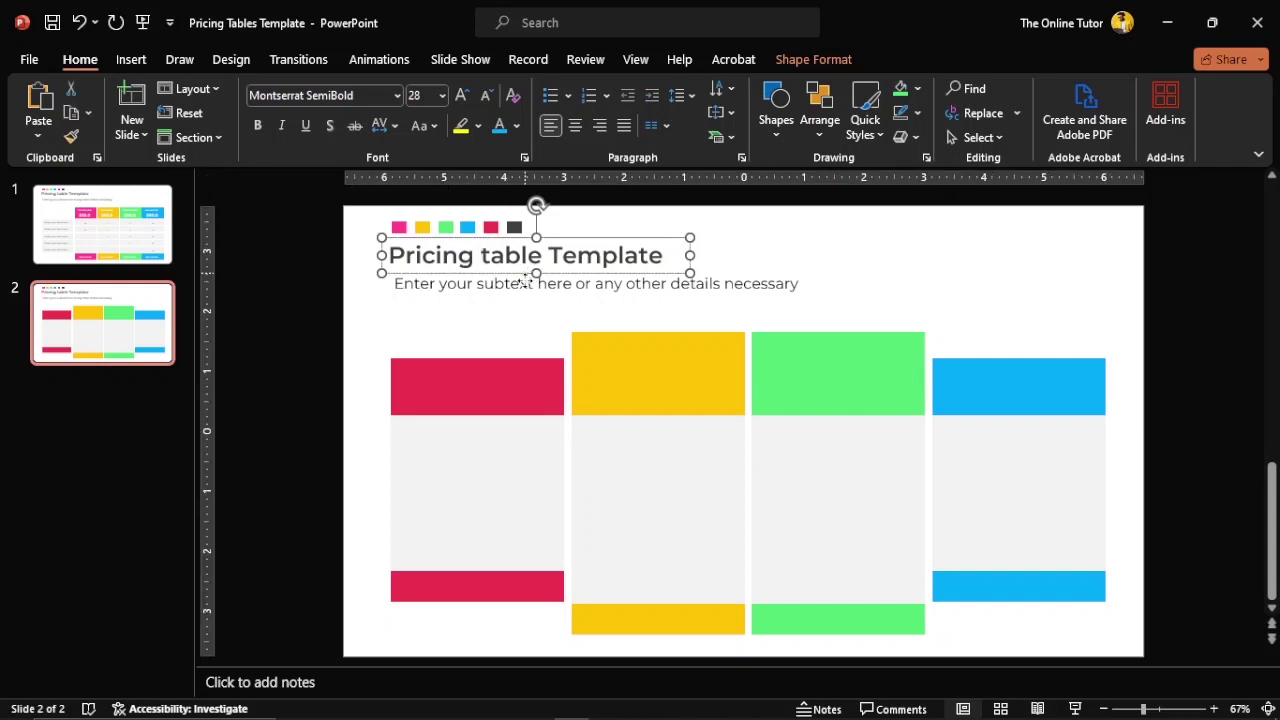
left_click_drag(525, 281, 523, 358)
left_click(486, 95)
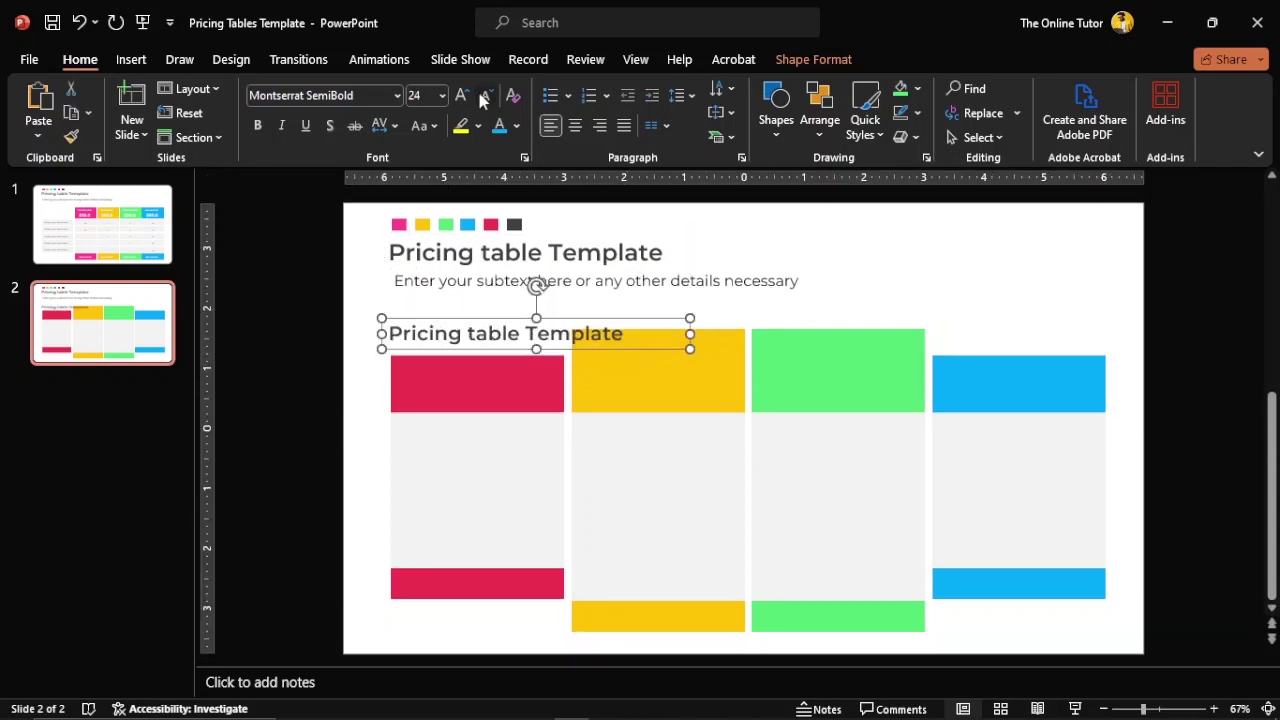
left_click(486, 95)
left_click(486, 95)
triple_click(425, 335)
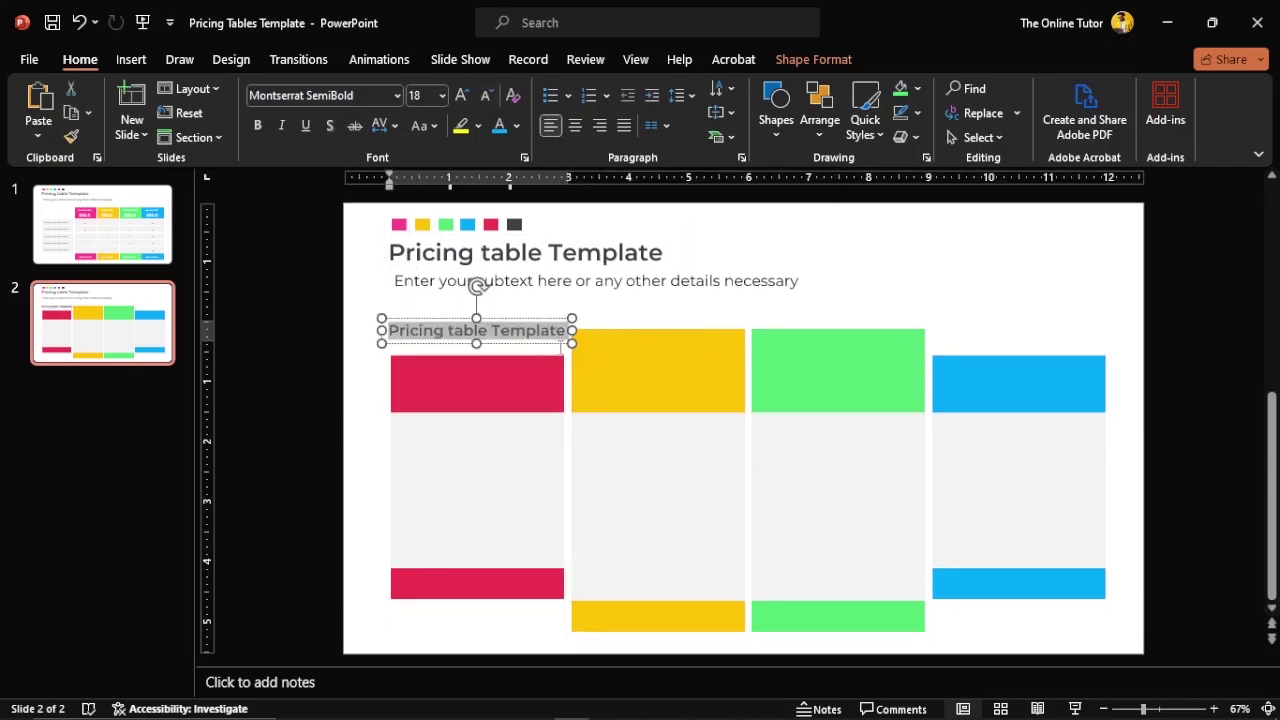
key("Caps_Lock")
type("STAND")
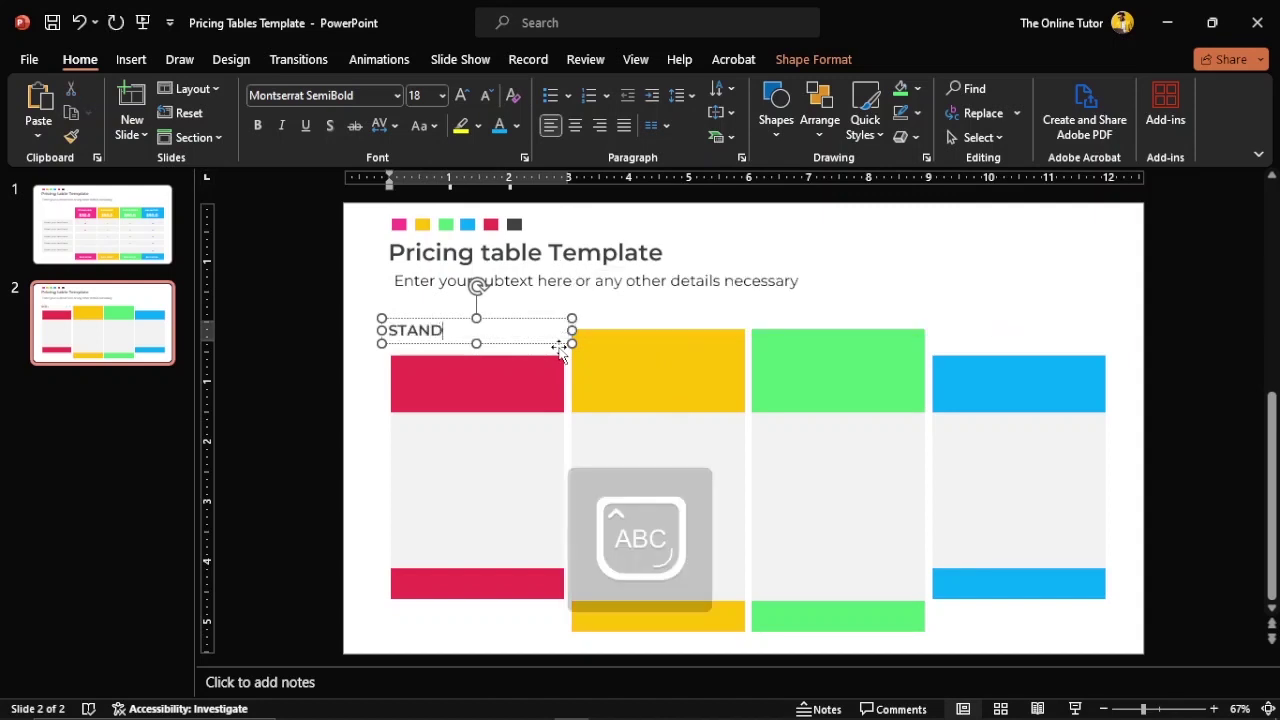
type("ARD")
mouse_move(573, 330)
left_mouse_down()
mouse_move(508, 330)
mouse_move(542, 334)
left_mouse_up()
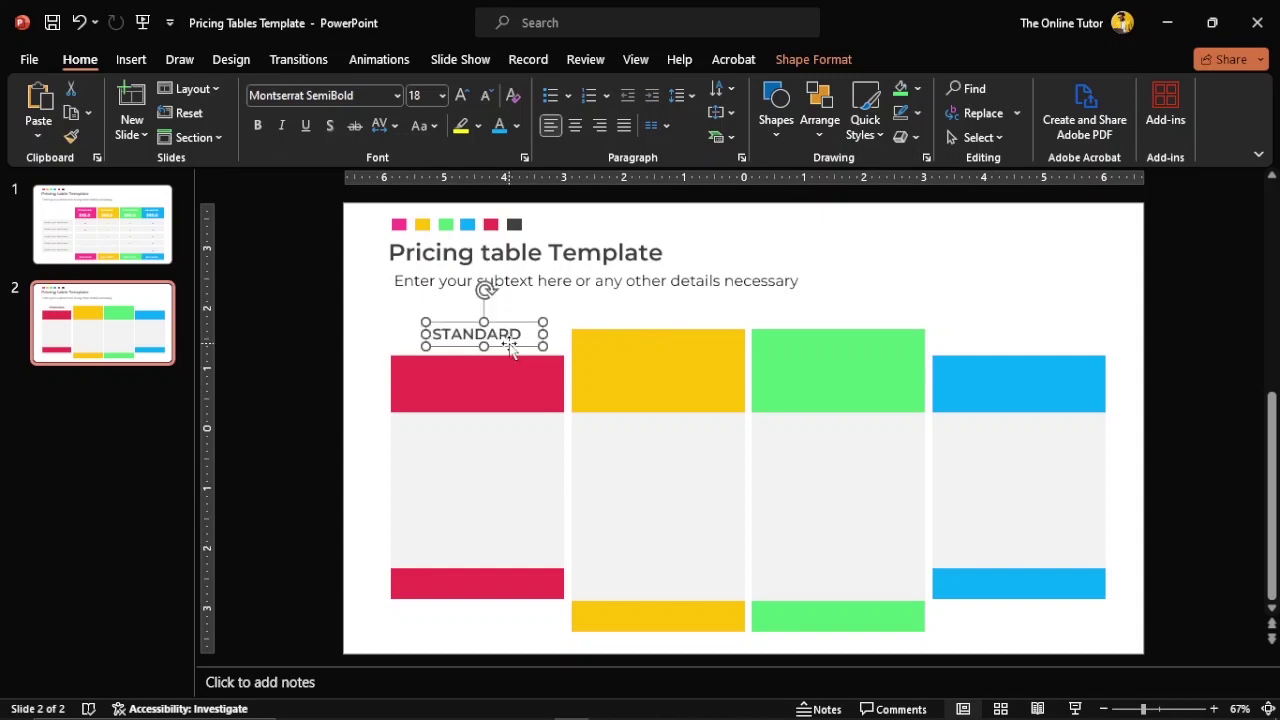
left_click(118, 235)
left_click(143, 291)
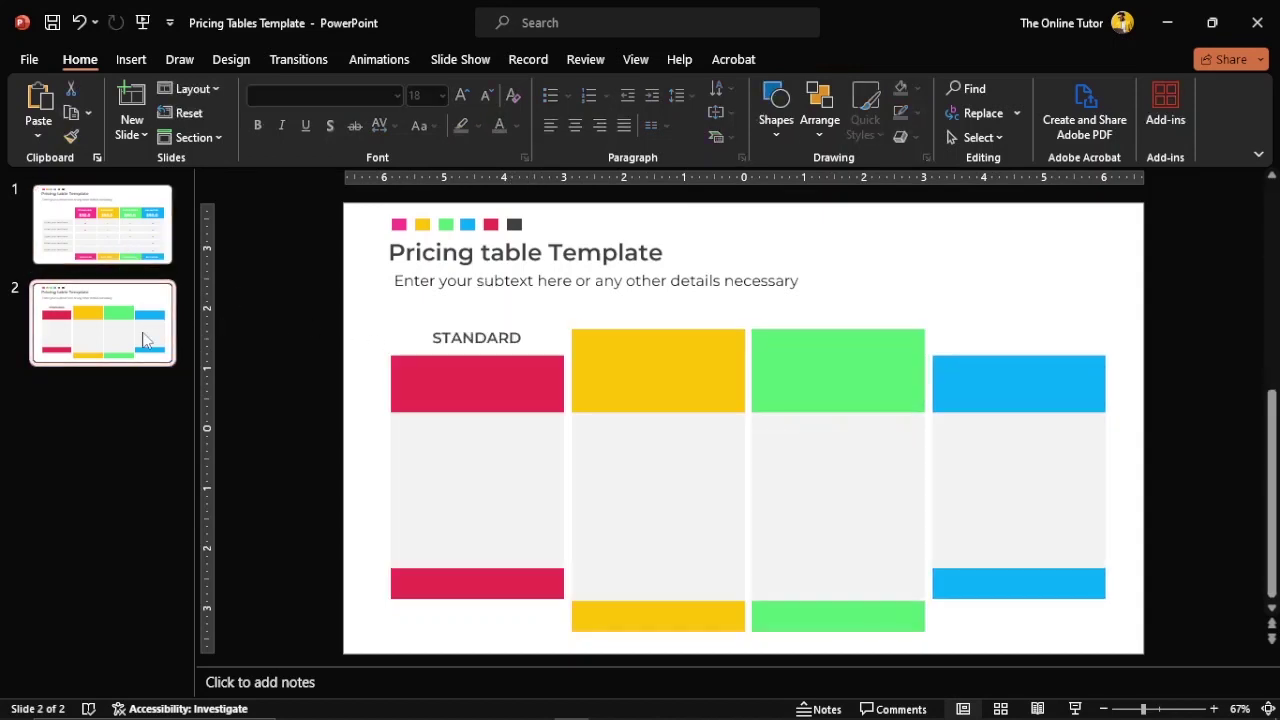
Copy the label to make BUSINESS and ENTERPRISE headings over the yellow and green columns.
left_click(446, 340)
left_click_drag(474, 356, 652, 332)
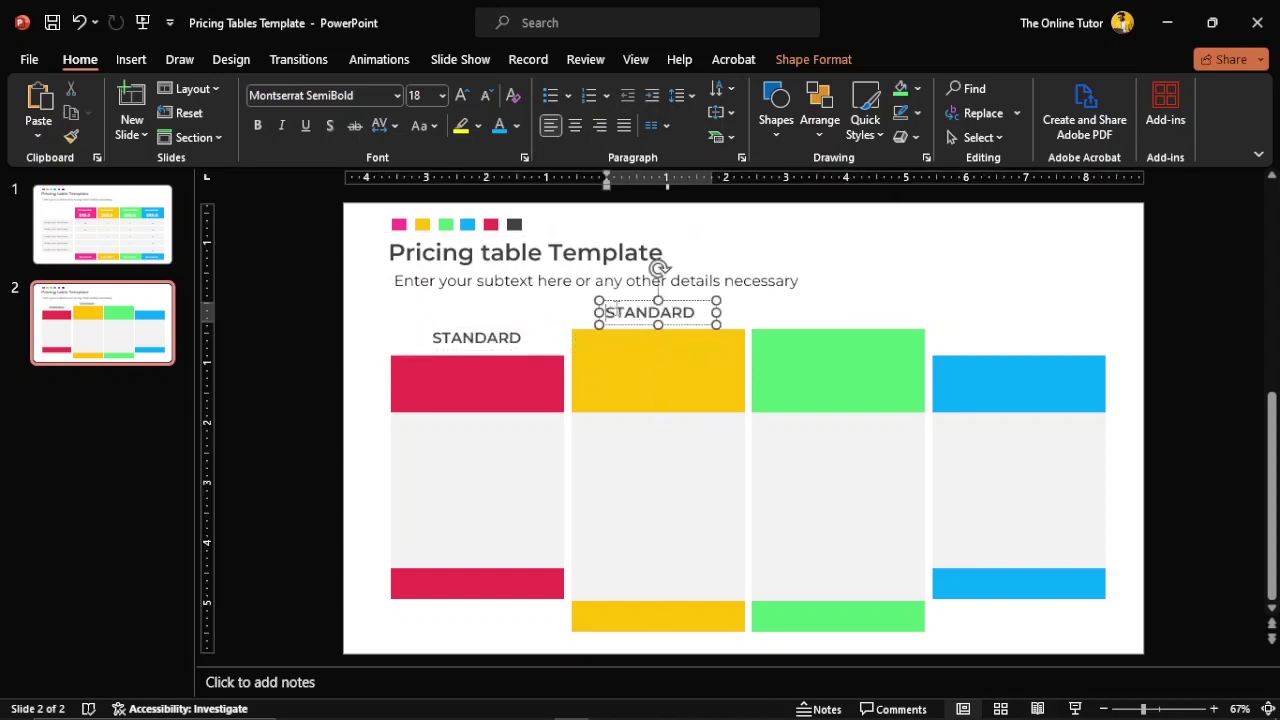
type("b")
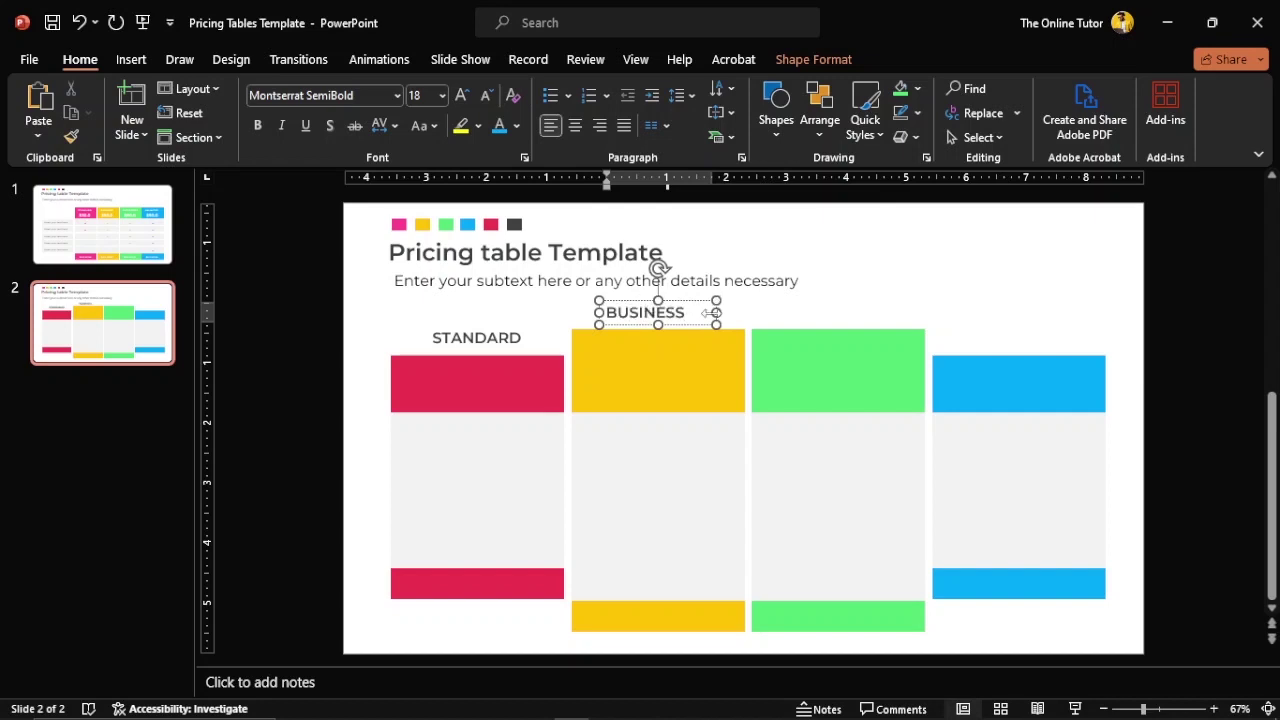
mouse_move(713, 313)
left_mouse_down()
mouse_move(696, 304)
mouse_move(875, 316)
left_mouse_up()
type("ENTERPRI")
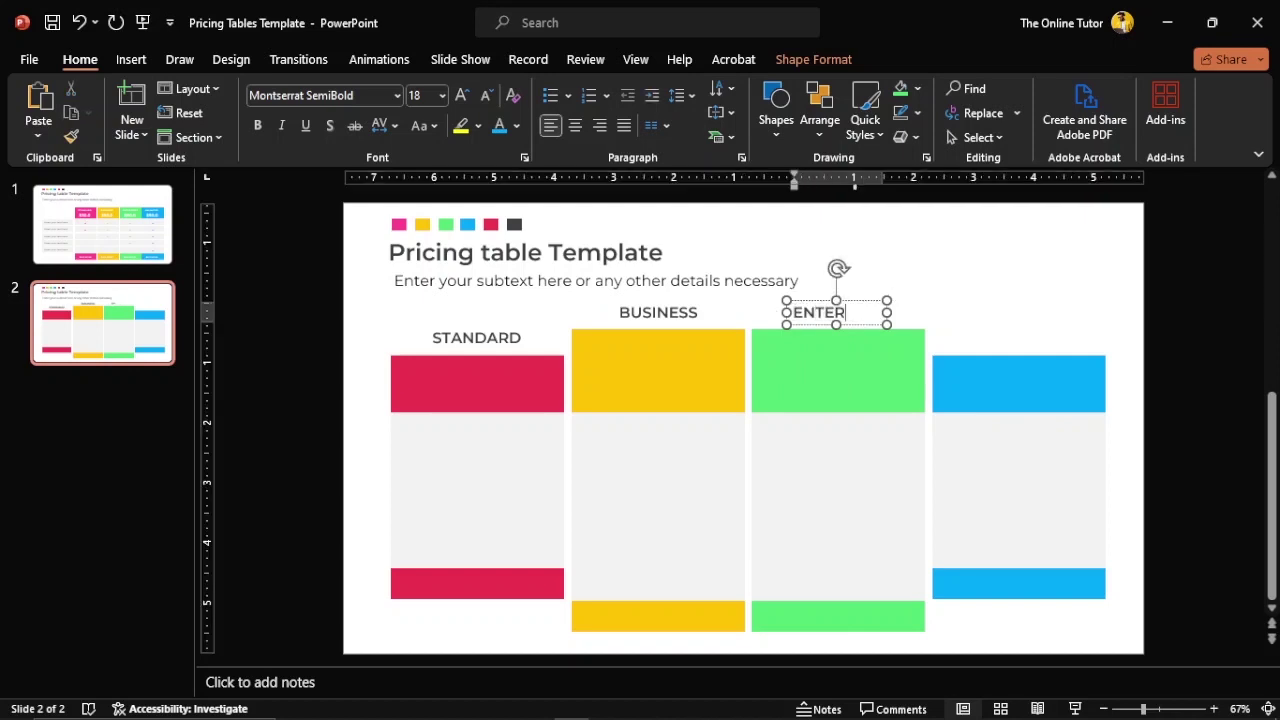
type("SE")
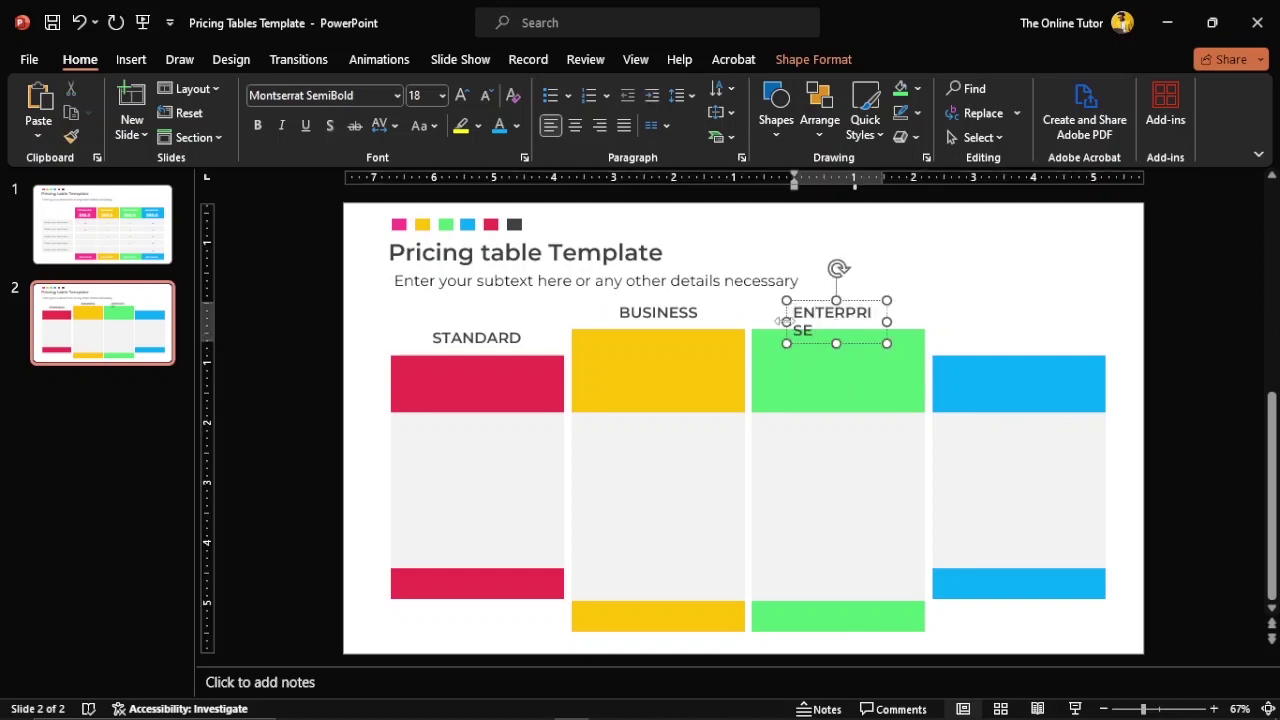
left_click_drag(780, 321, 766, 322)
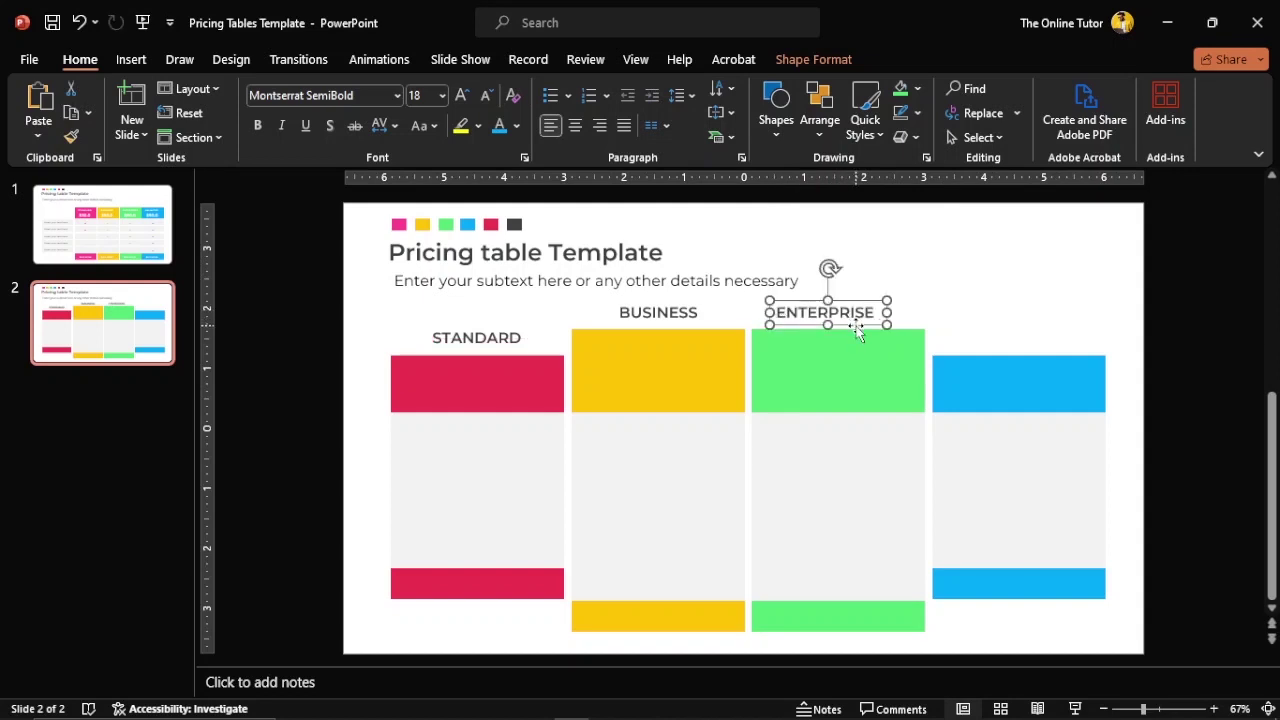
key("ctrl+z")
Add an UNLIMITED label above the blue column.
left_click_drag(861, 334, 1043, 318, "ctrl")
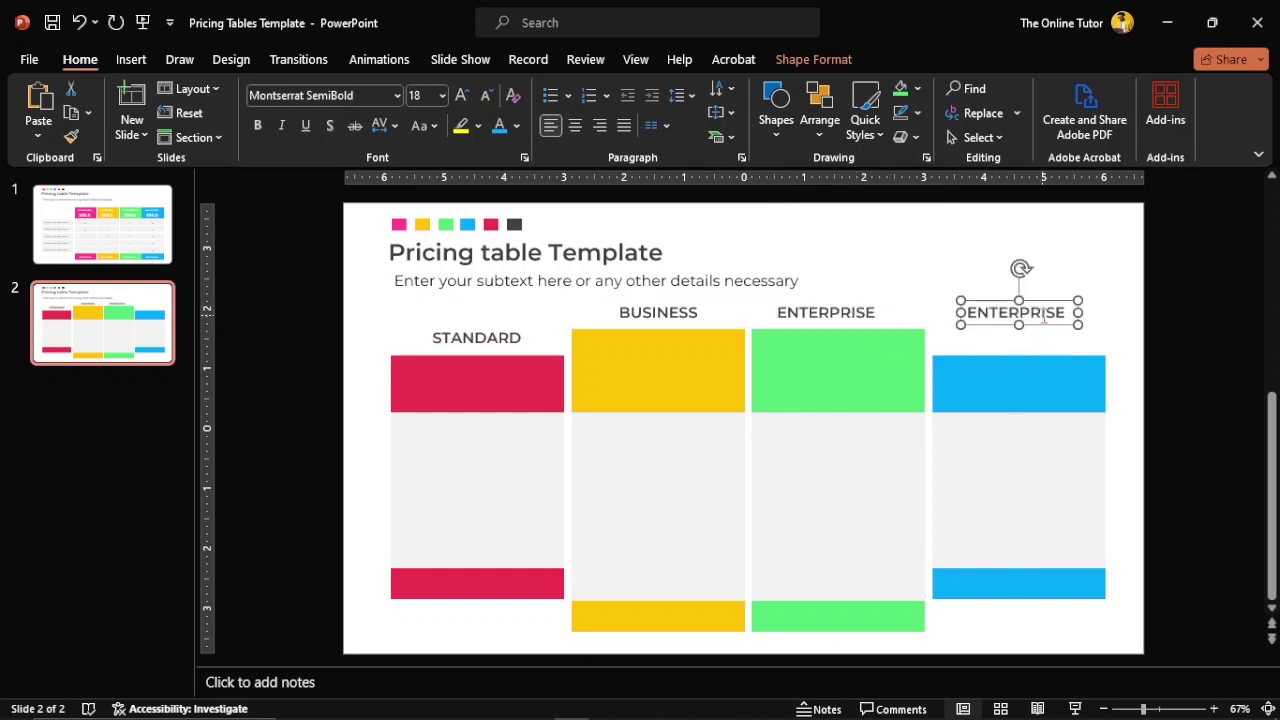
key("Delete")
left_click(505, 340)
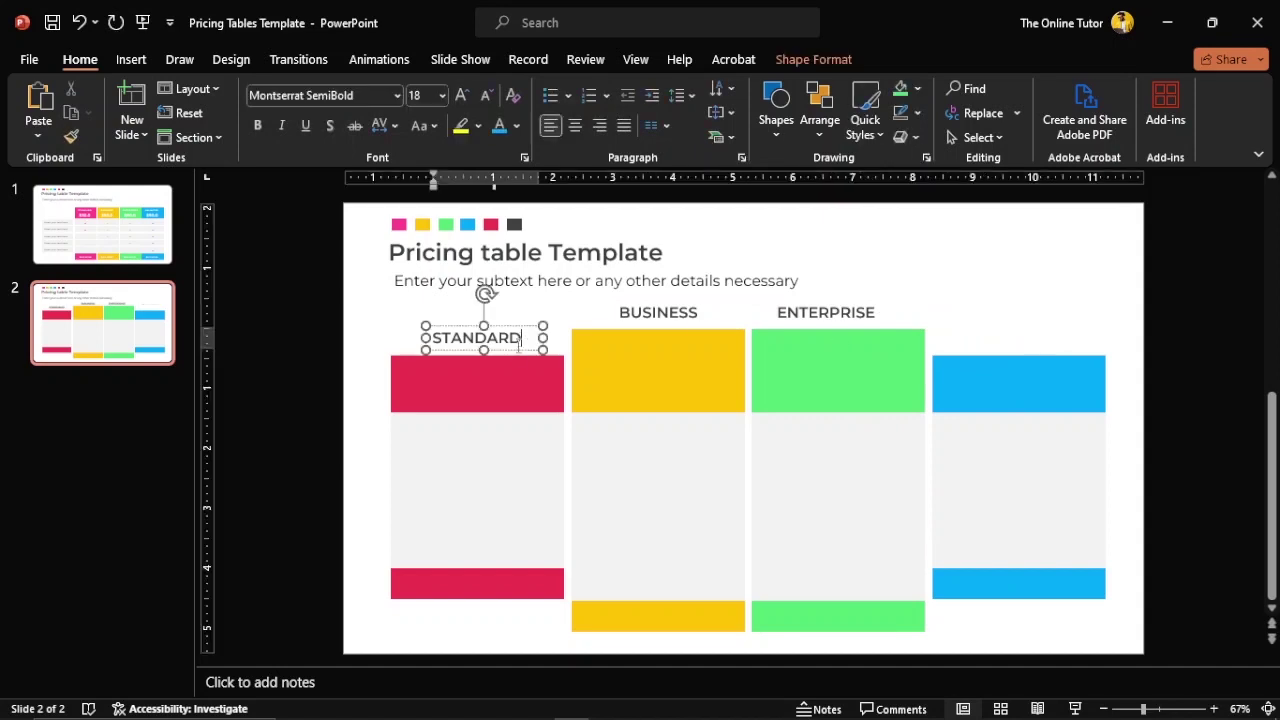
left_click_drag(516, 350, 1051, 350, "ctrl")
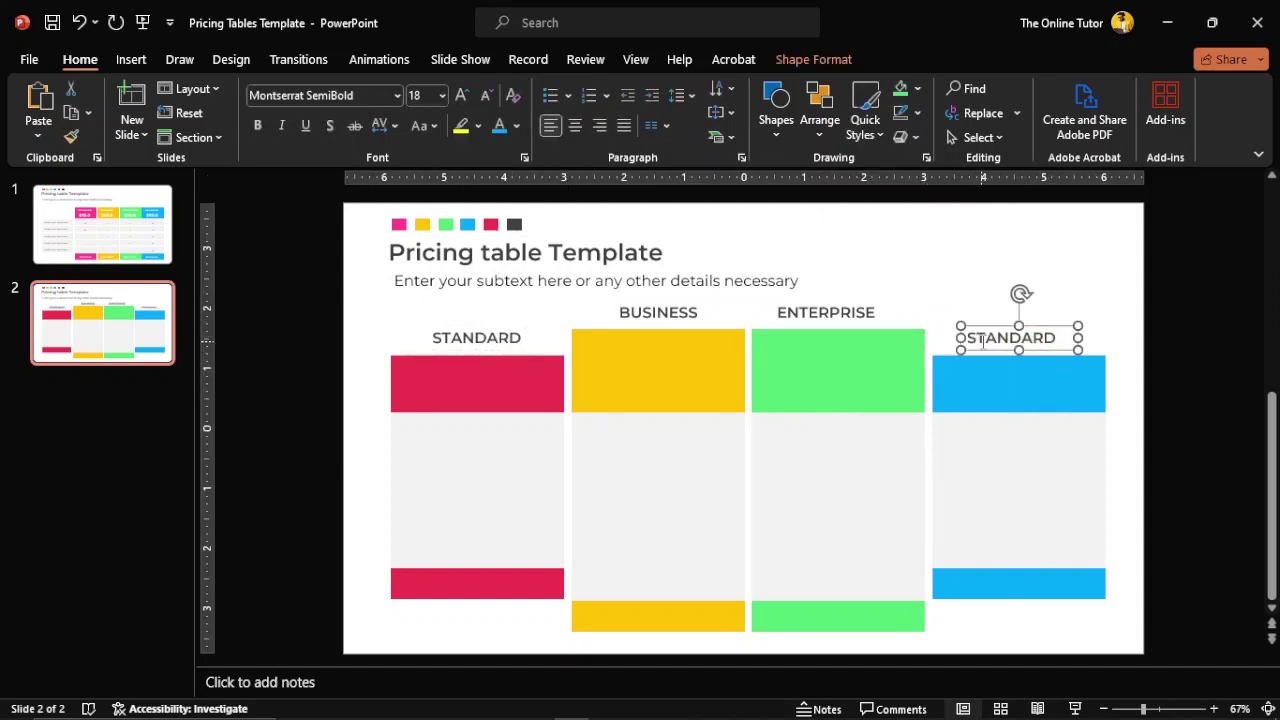
type("UNLIMITED")
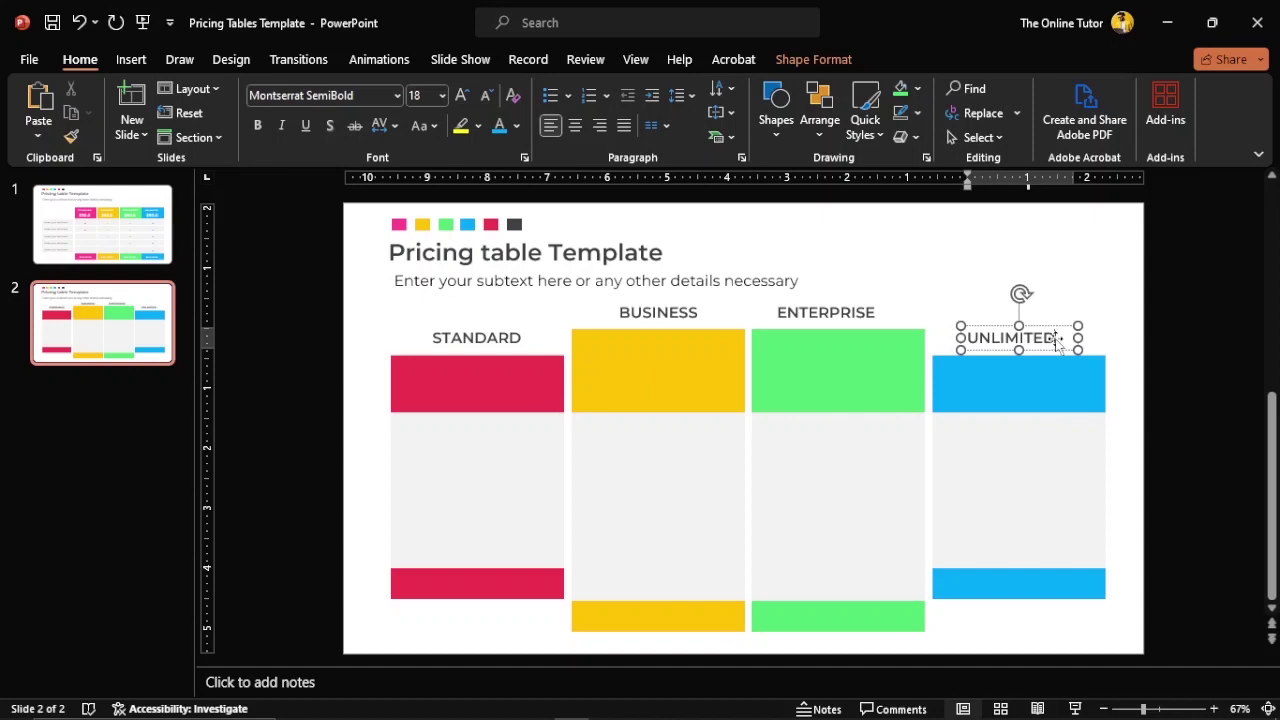
key("Escape")
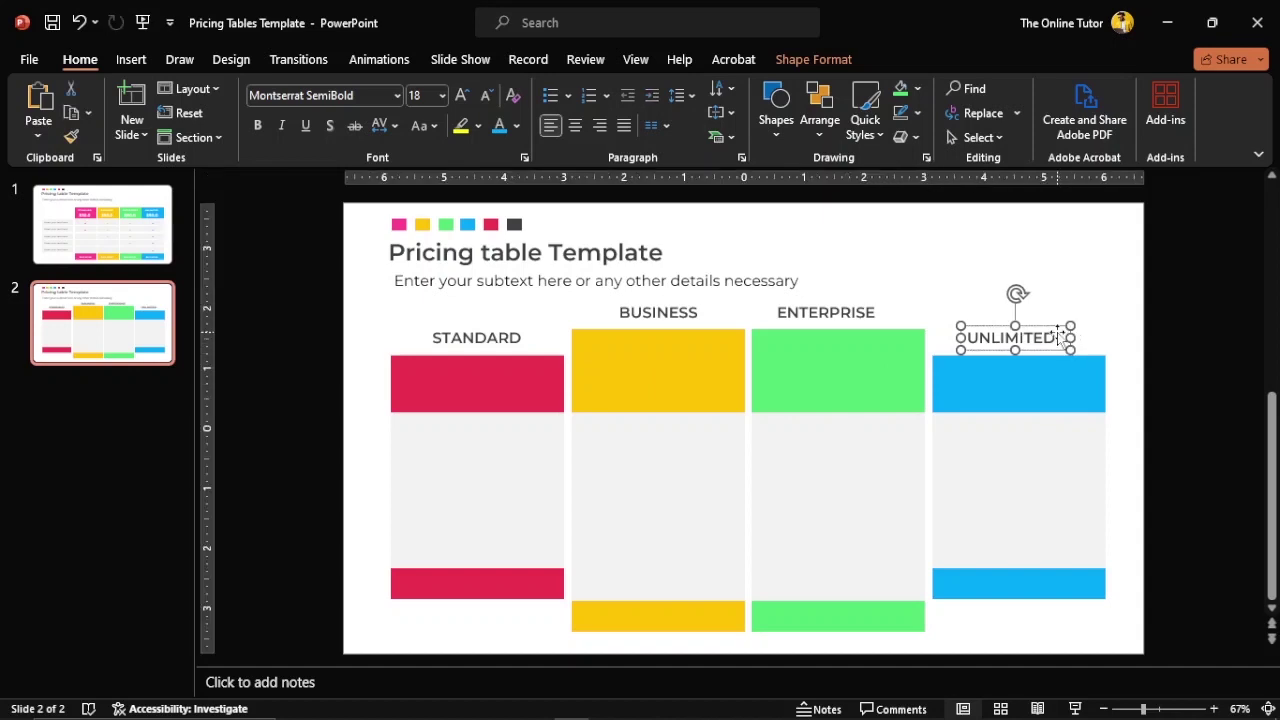
left_click_drag(1062, 330, 1065, 331)
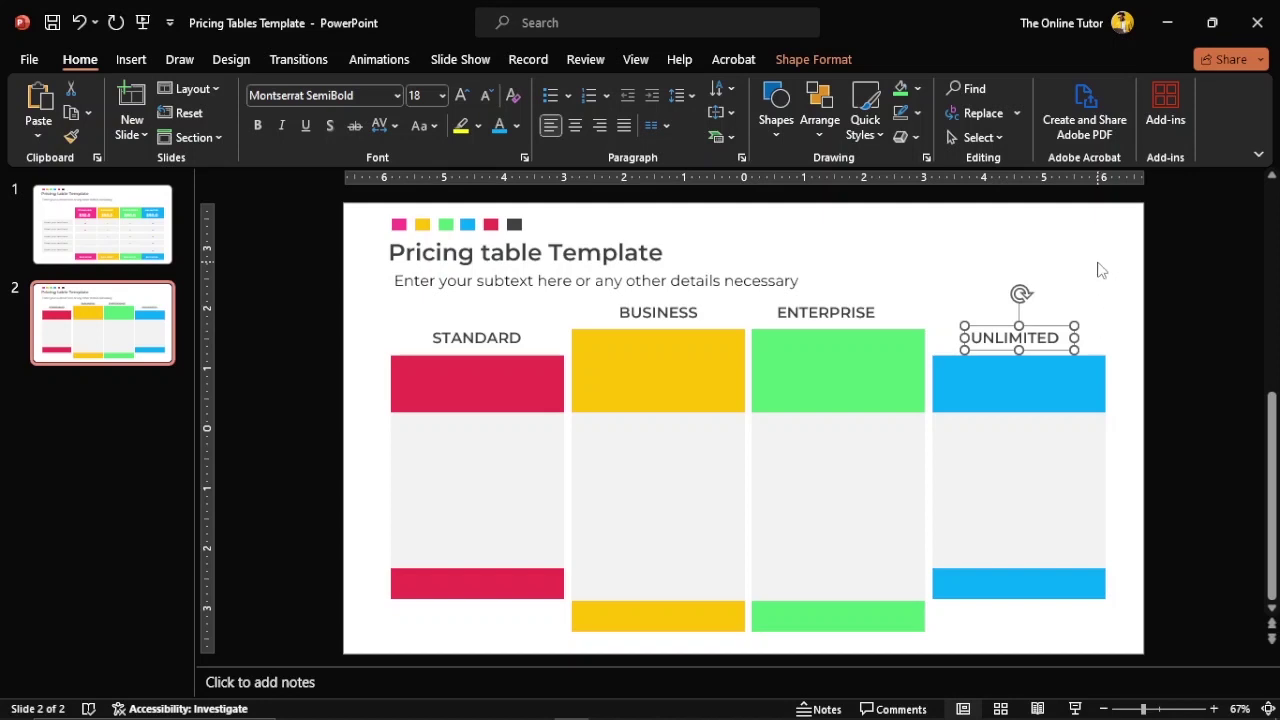
key("Escape")
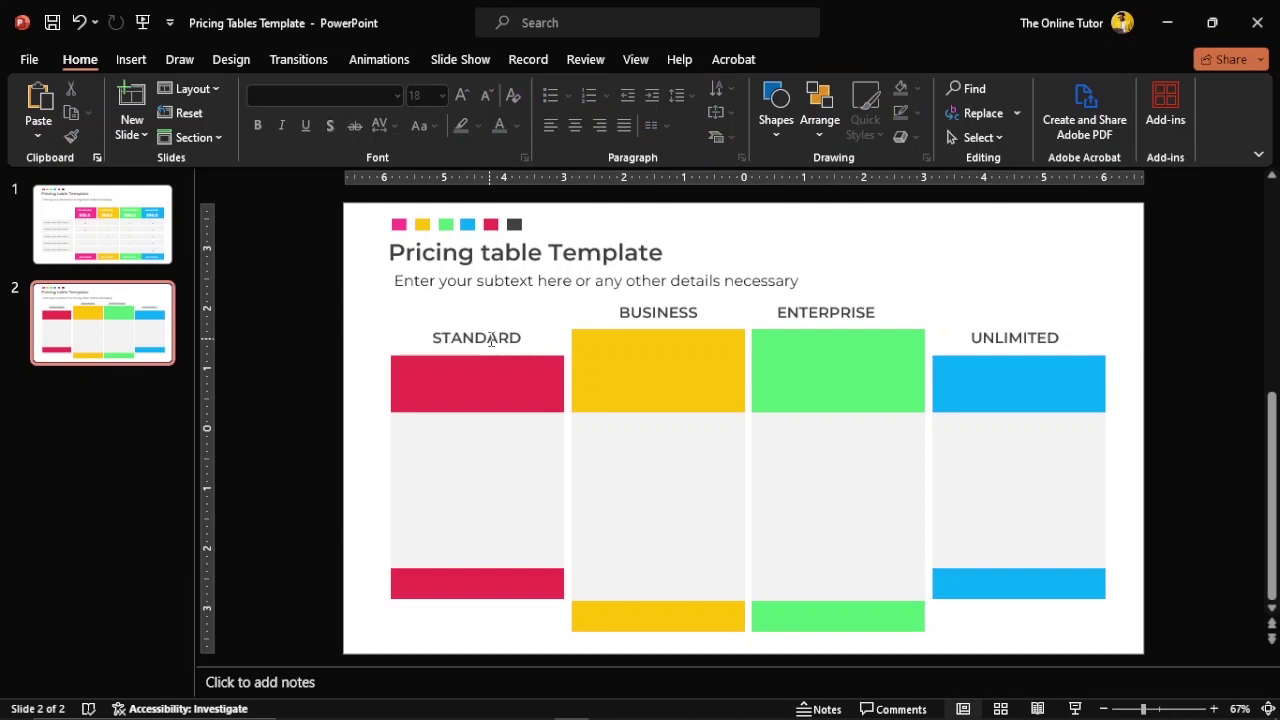
Copy slide 1's $30.0 price onto the red STANDARD bar and change it to $100.0.
left_click(160, 255)
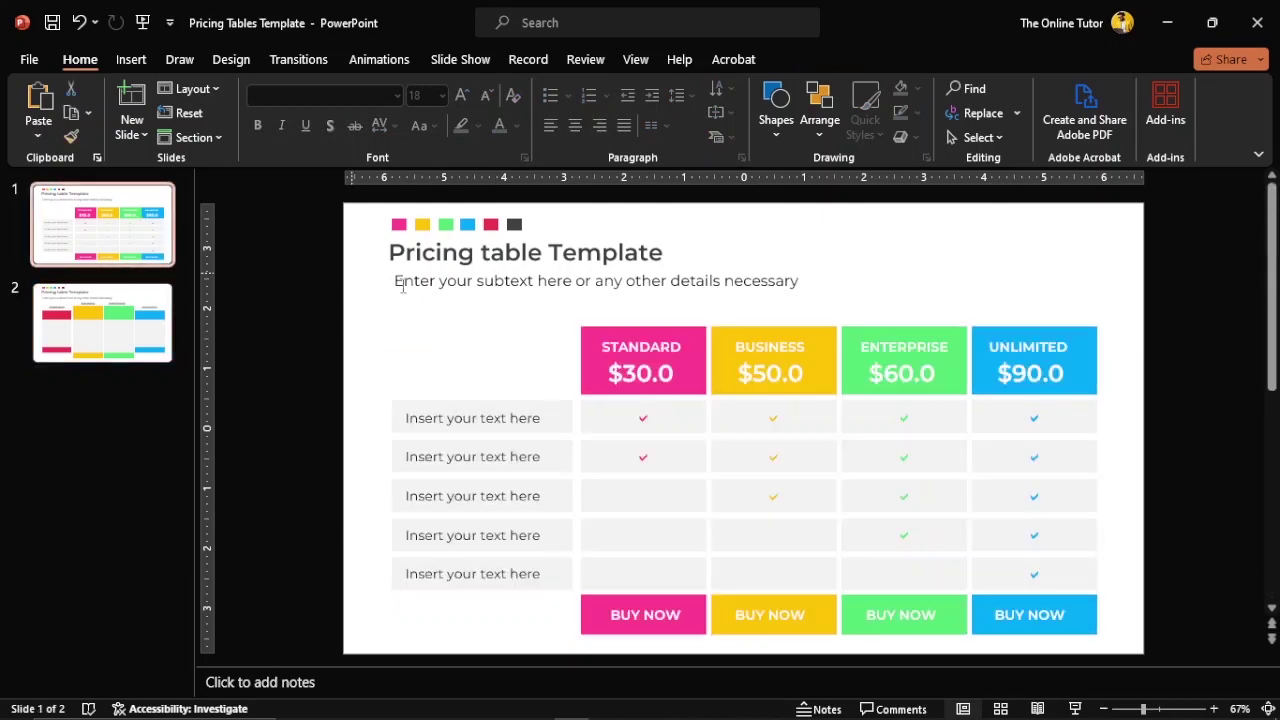
left_click(640, 365)
left_click(75, 115)
left_click(100, 322)
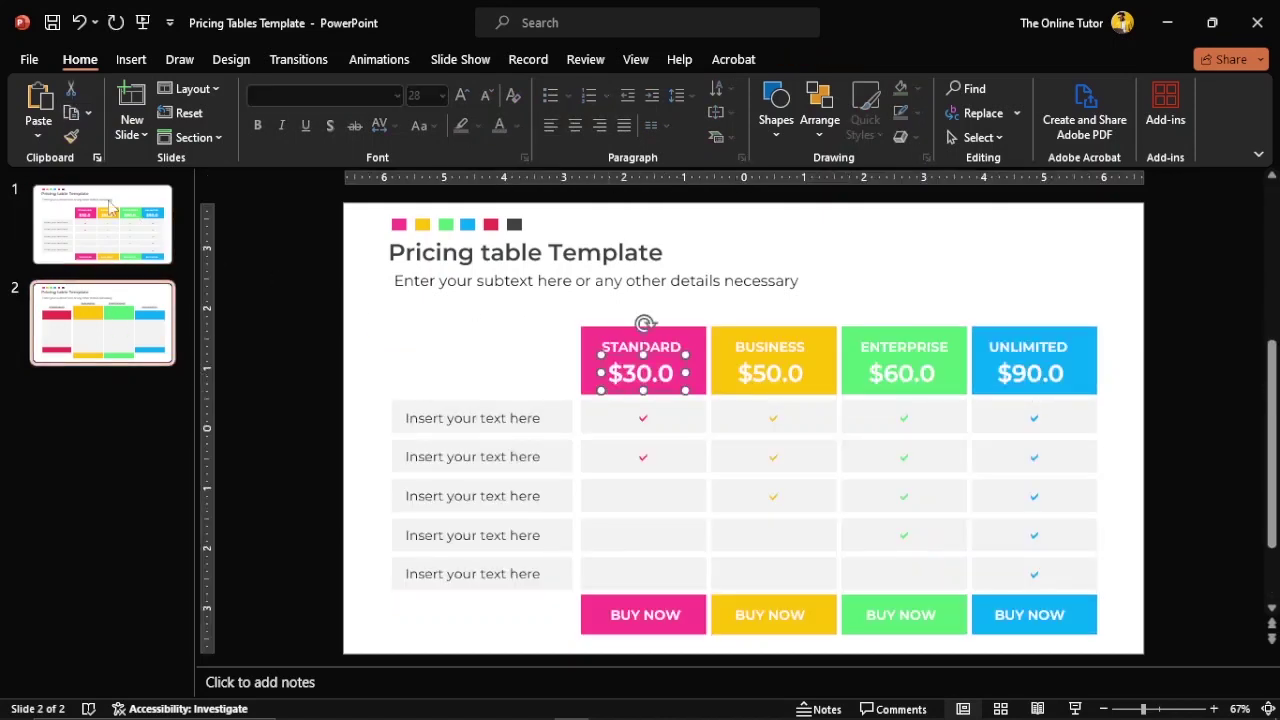
left_click(38, 105)
left_click_drag(643, 372, 450, 391)
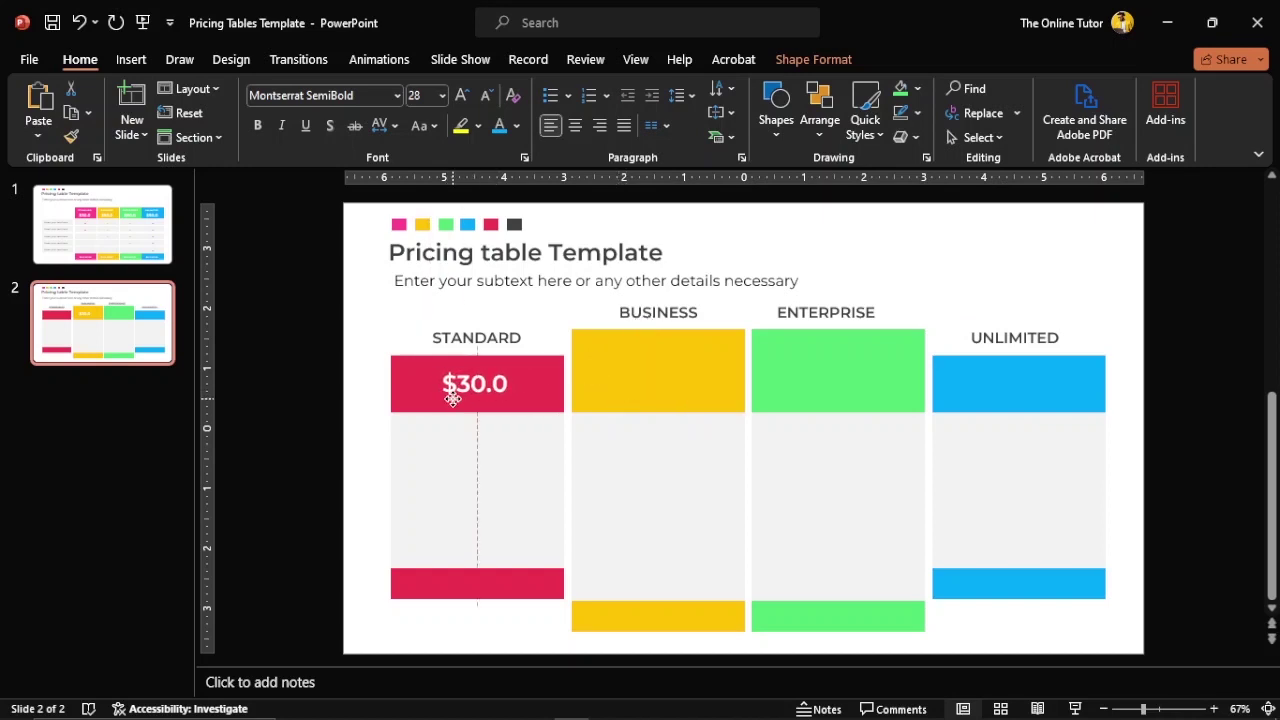
left_click(457, 384)
key("BackSpace")
type("10")
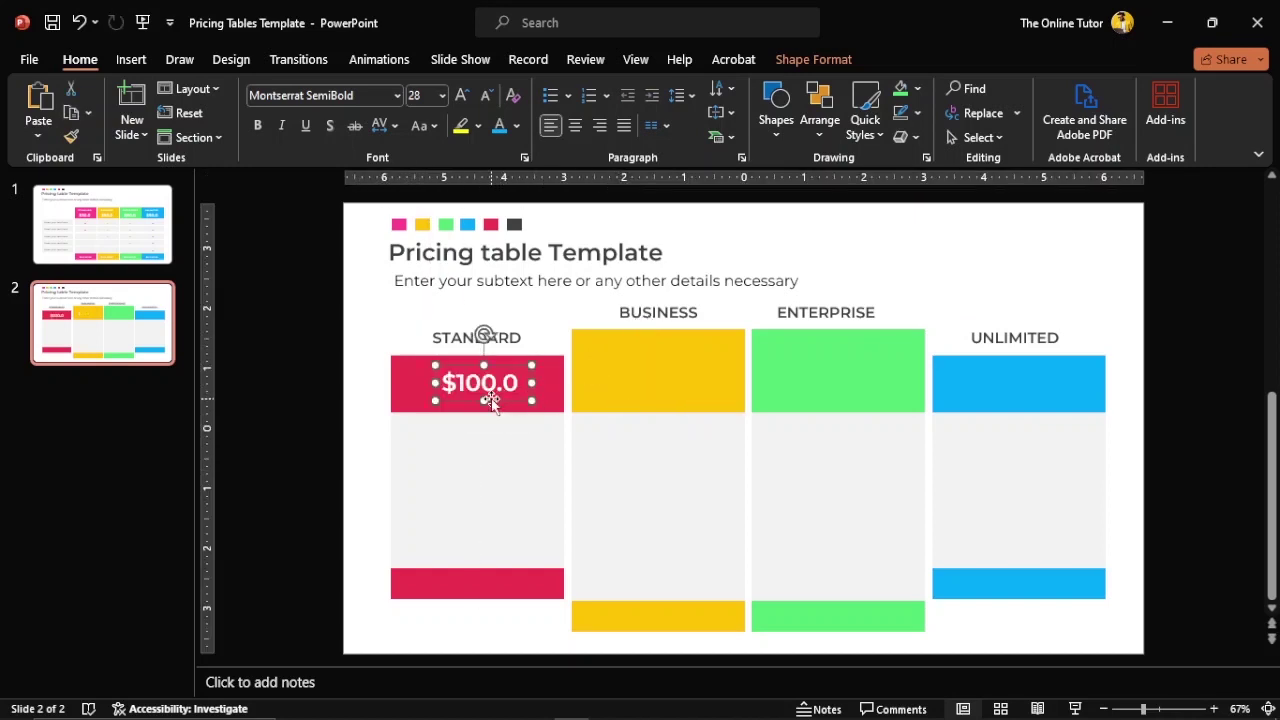
key("Left")
key("Up")
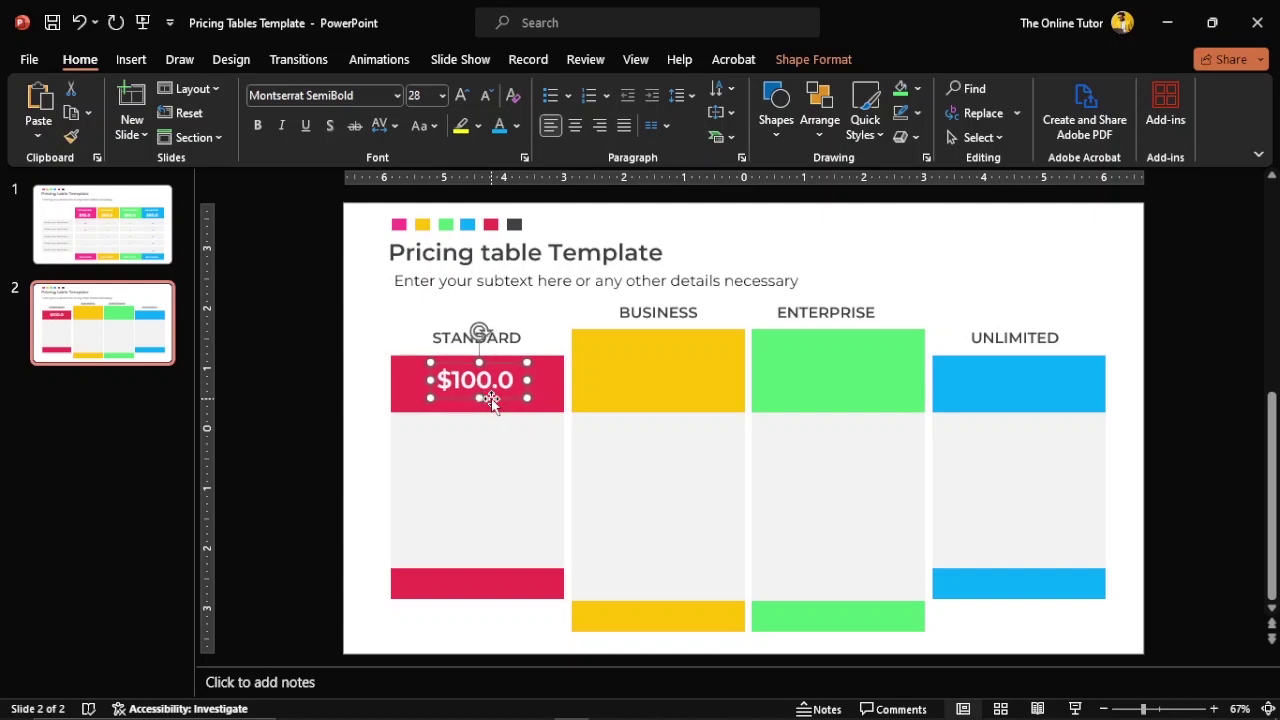
Create a 'Per Month' text box from the subtitle's formatting.
left_click(460, 280)
left_click_drag(474, 280, 394, 280)
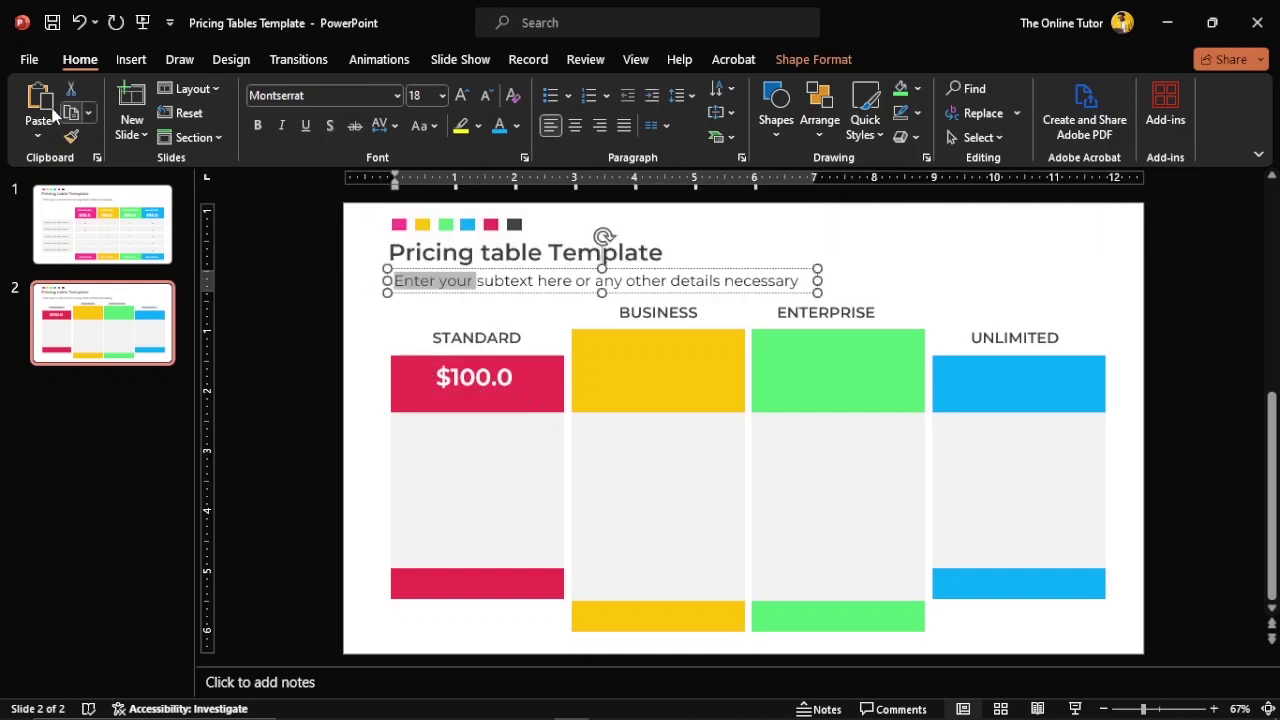
left_click(71, 112)
left_click(38, 100)
left_click(38, 135)
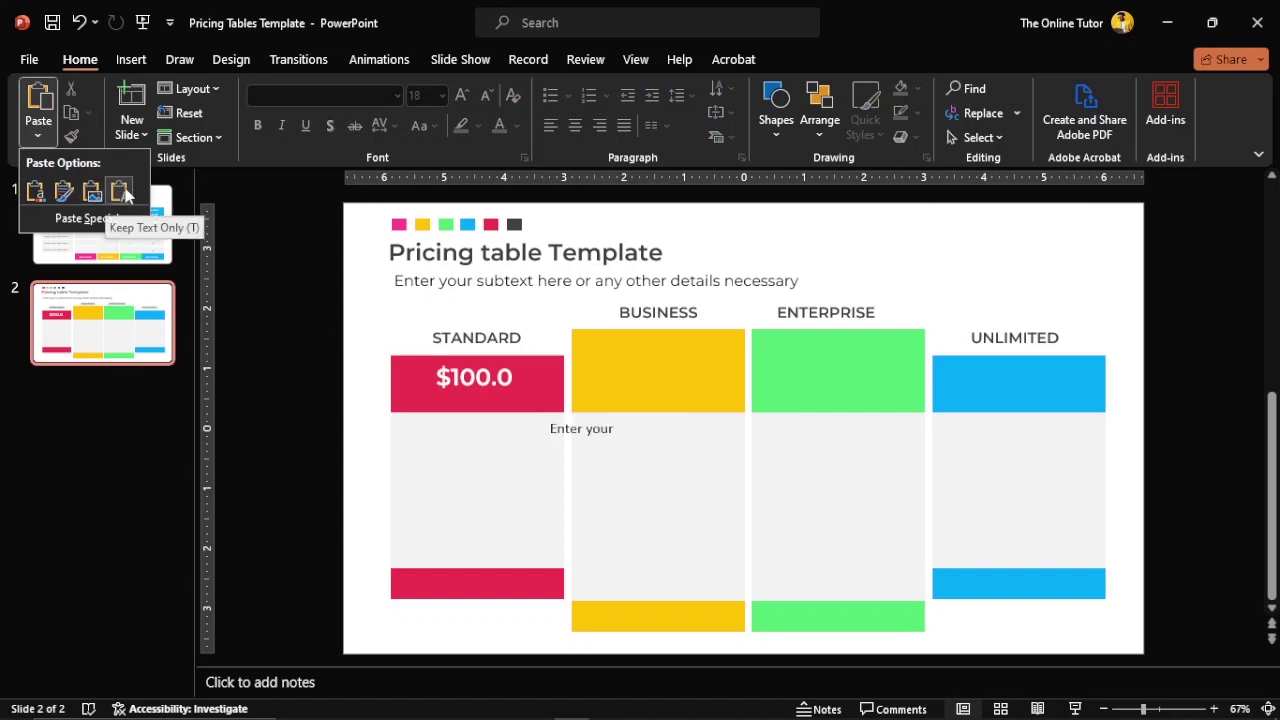
left_click(36, 191)
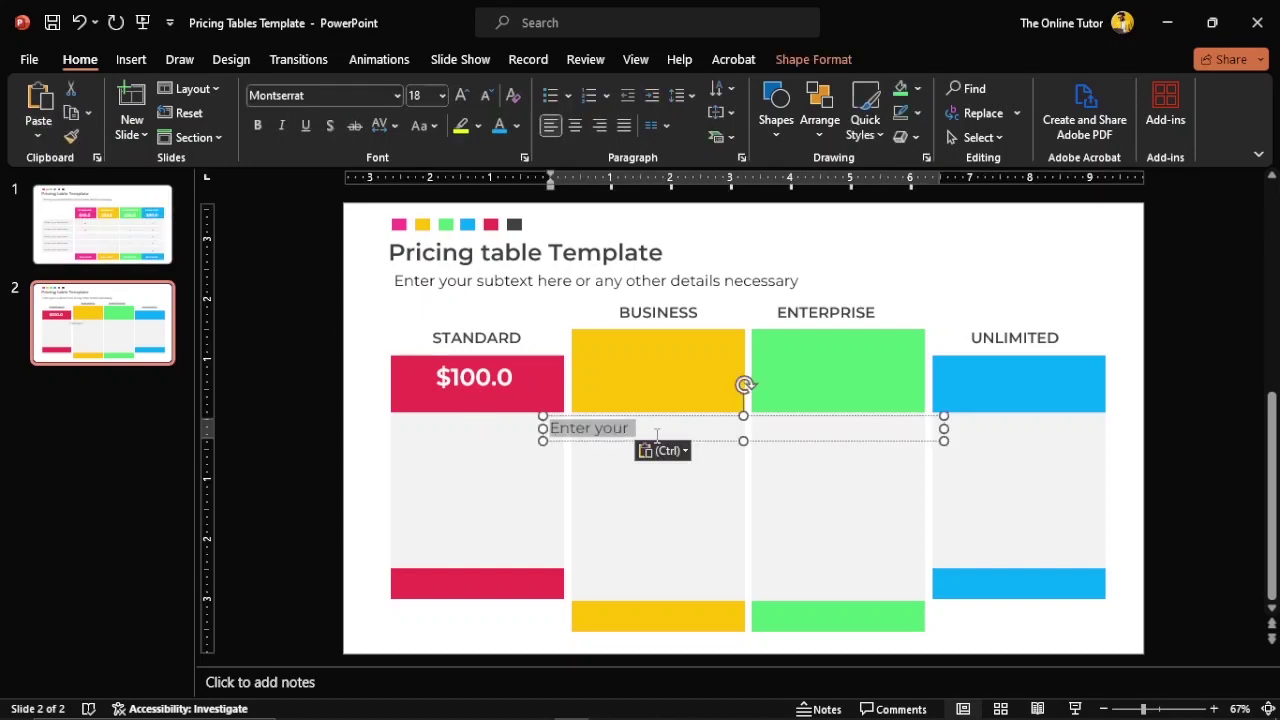
type("pER")
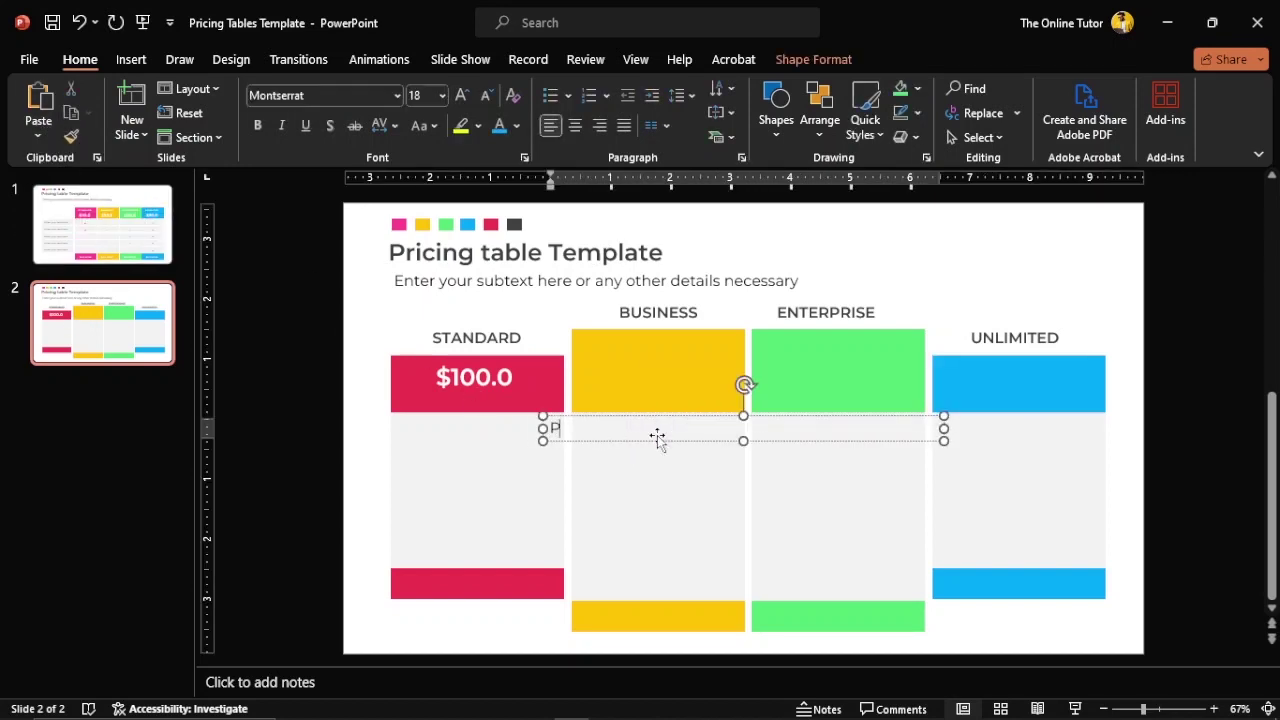
key("Caps_Lock")
type("er Month")
Make Per Month 14 pt white Montserrat SemiBold under the price, then copy both to BUSINESS.
left_click_drag(944, 428, 641, 428)
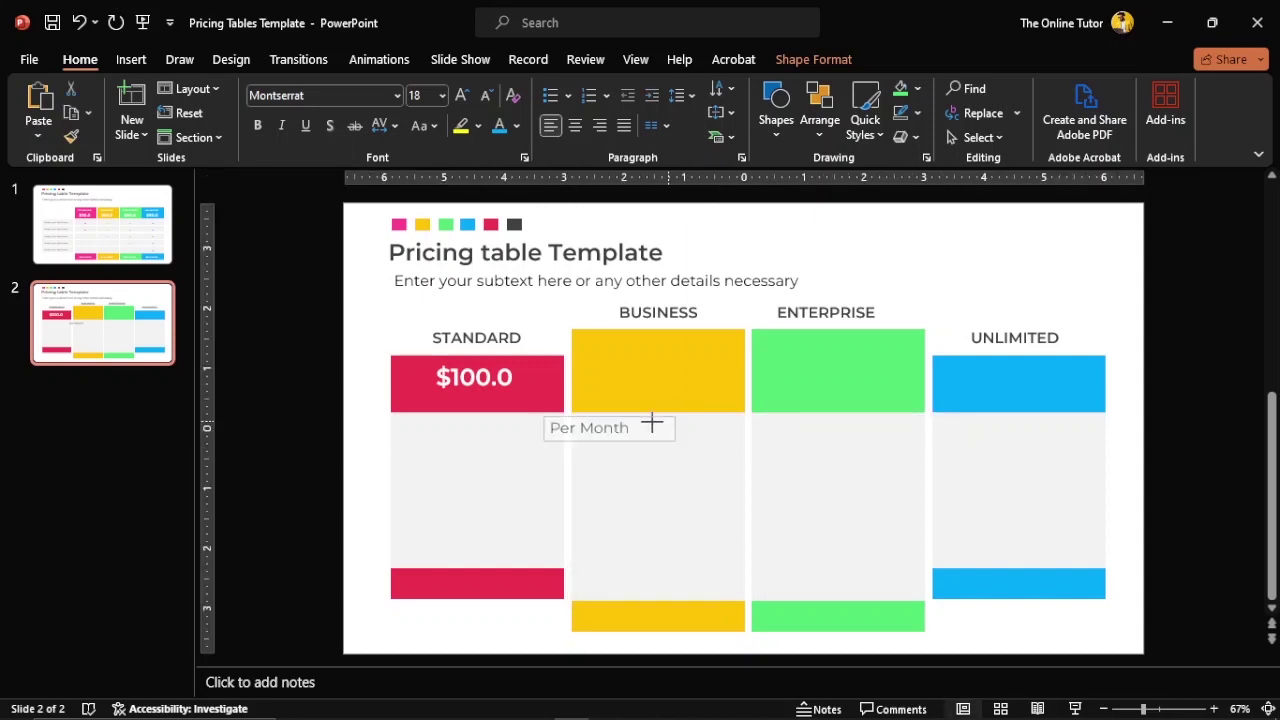
left_click(487, 97)
left_click(487, 97)
left_click_drag(562, 425, 520, 405)
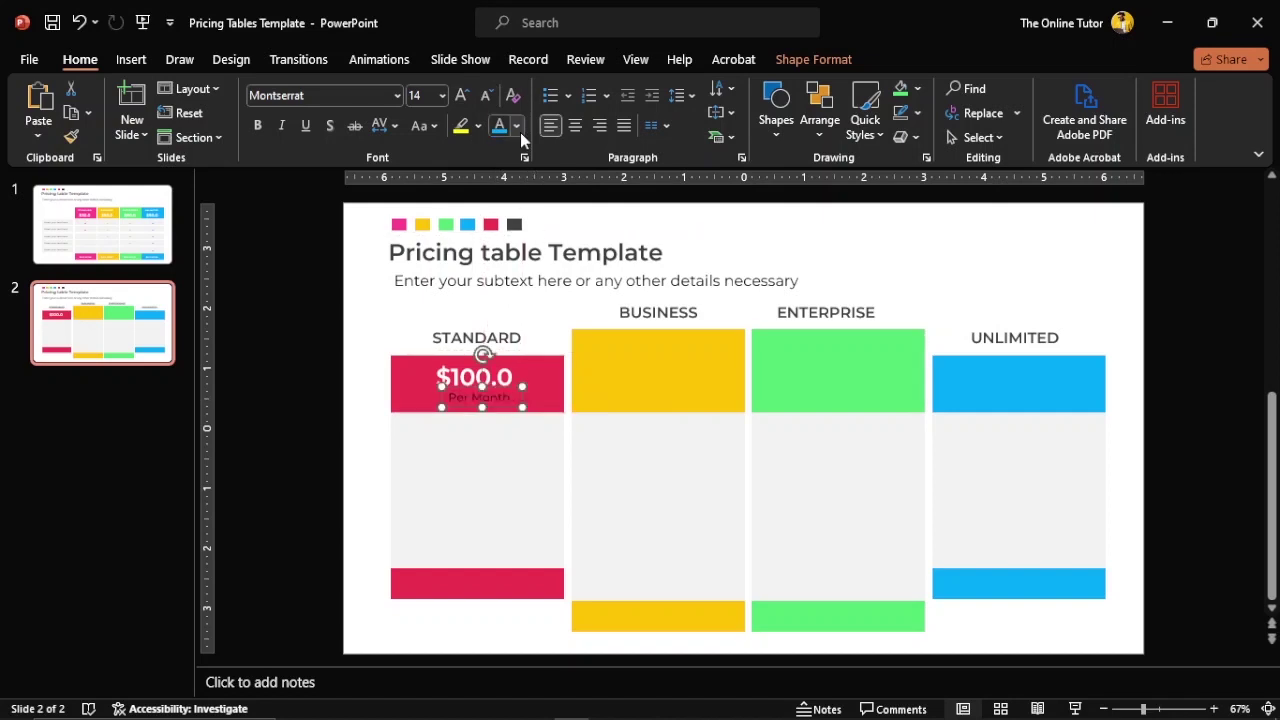
left_click(516, 126)
left_click(496, 172)
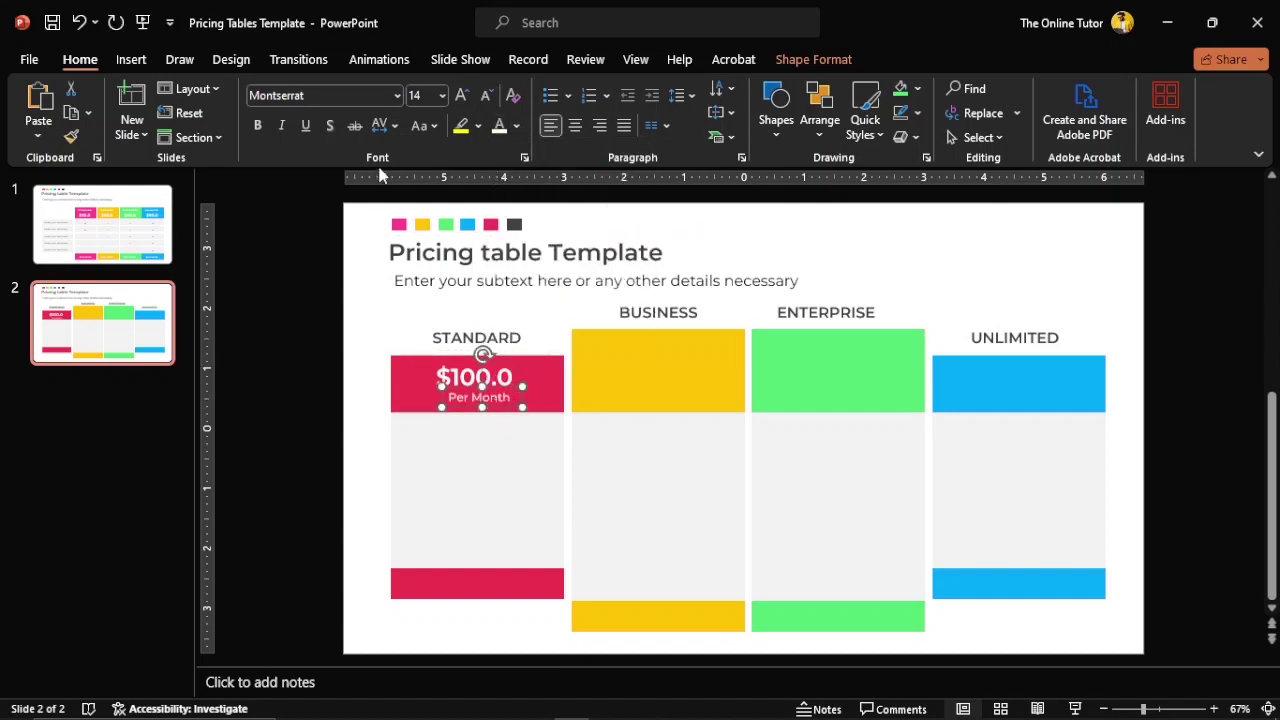
left_click(397, 95)
left_click(401, 257)
key("Left")
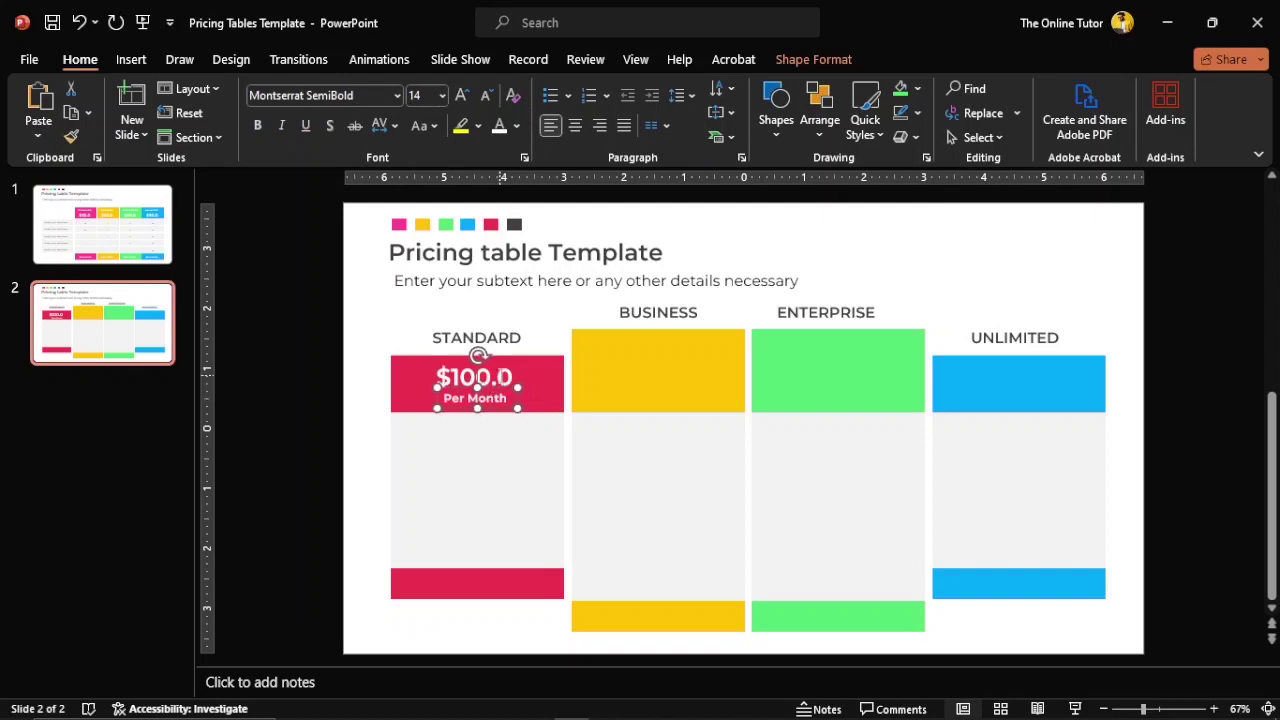
left_click(478, 372, "shift")
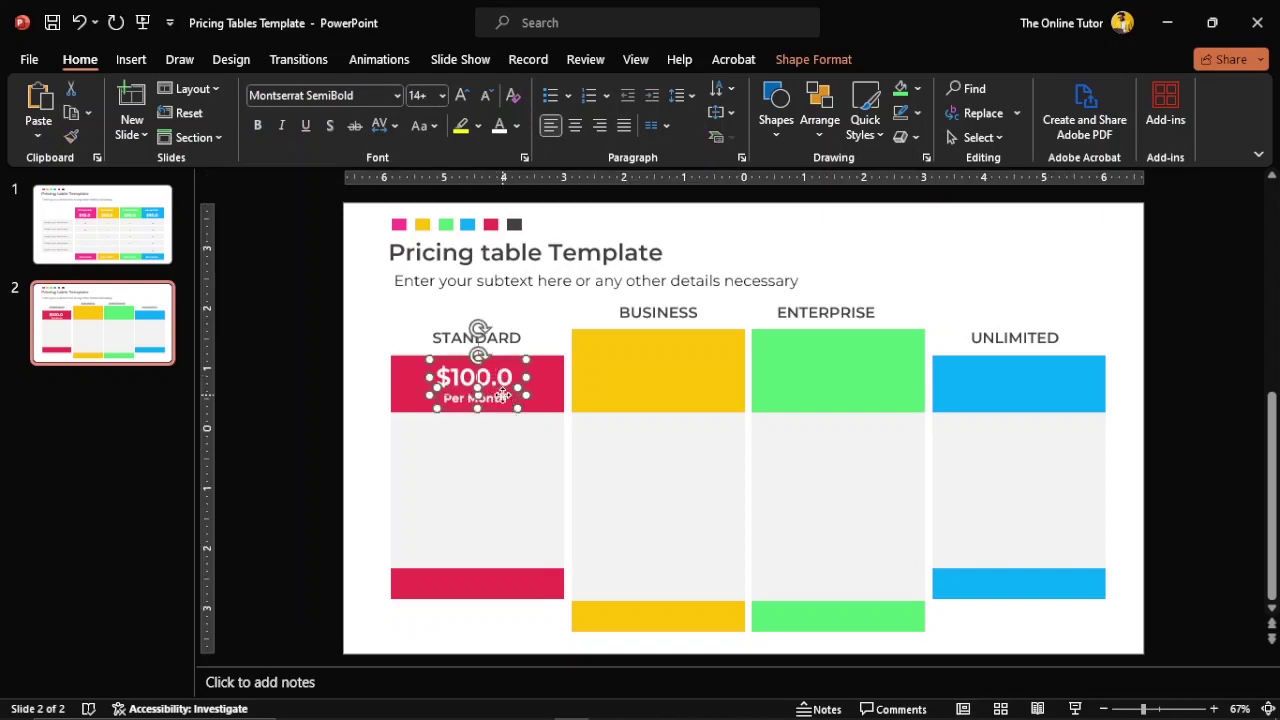
mouse_move(503, 394)
left_mouse_down()
mouse_move(688, 404)
mouse_move(686, 389)
left_mouse_up()
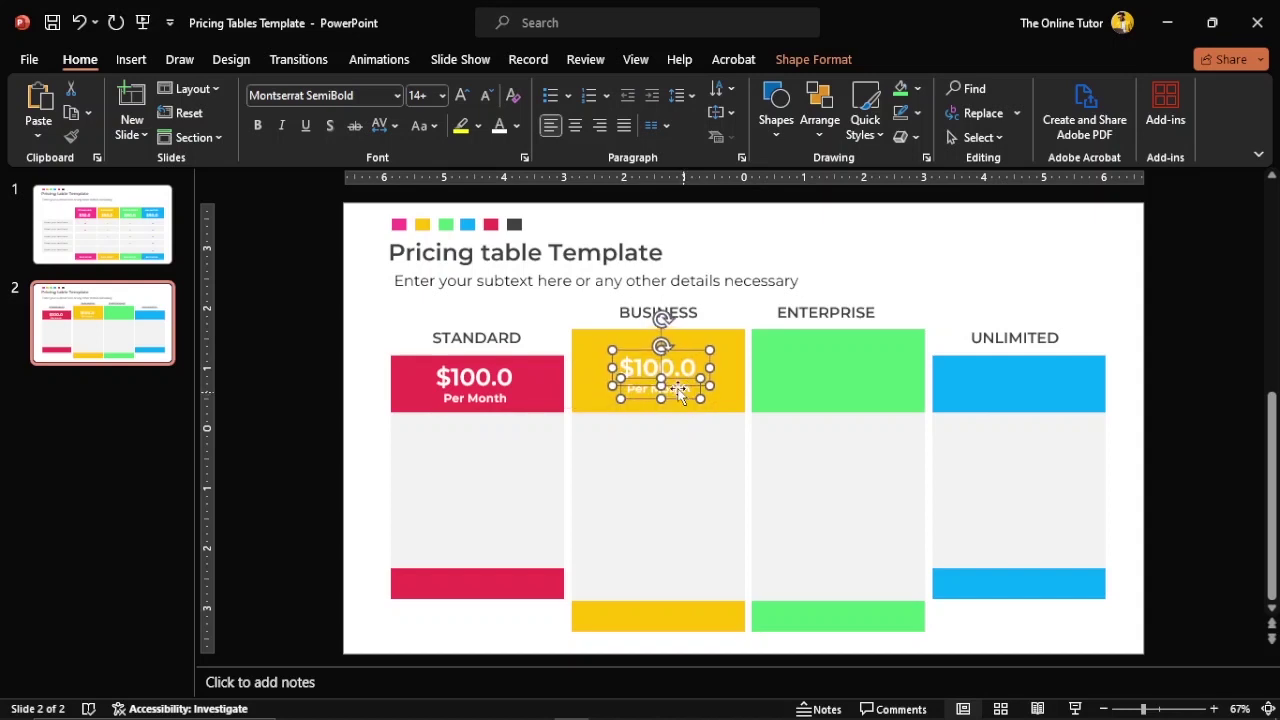
Change the yellow BUSINESS price to $200.0.
left_click(645, 367)
key("BackSpace")
type("2")
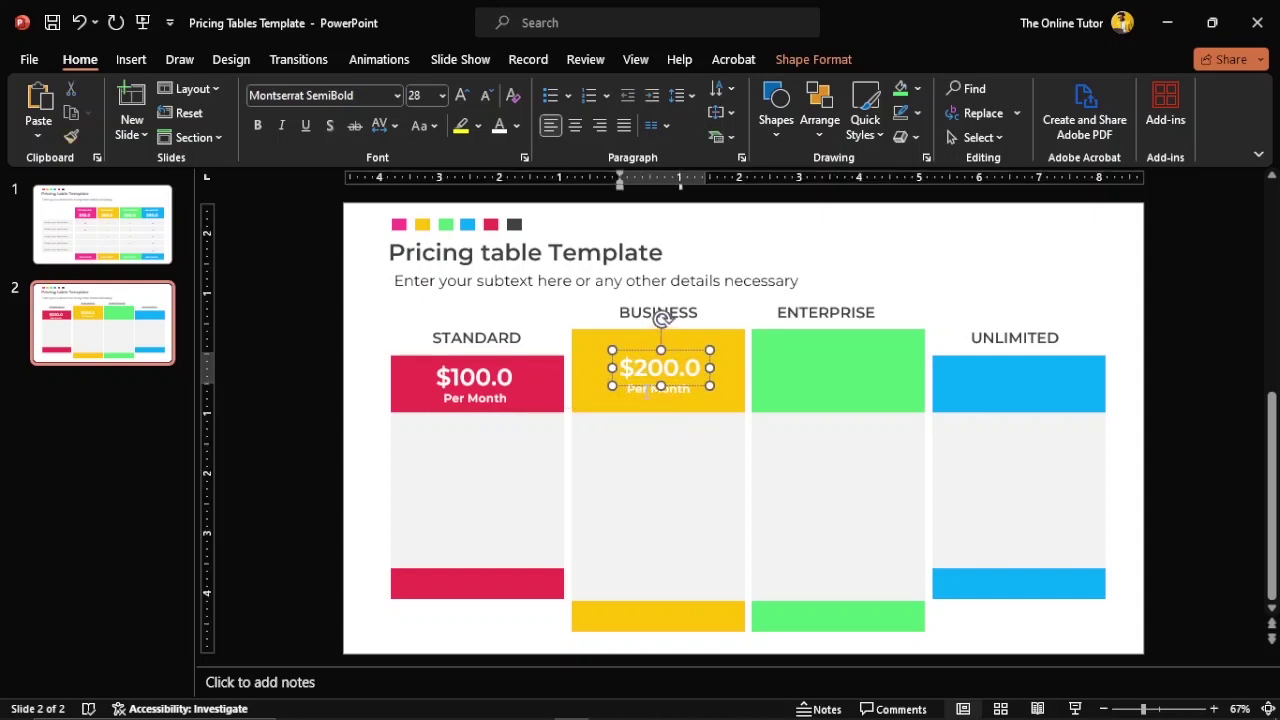
Copy the price pair into the green ENTERPRISE column and make it $300.0.
left_click(646, 394, "shift")
left_click_drag(646, 394, 820, 399)
key("BackSpace")
type("300.0")
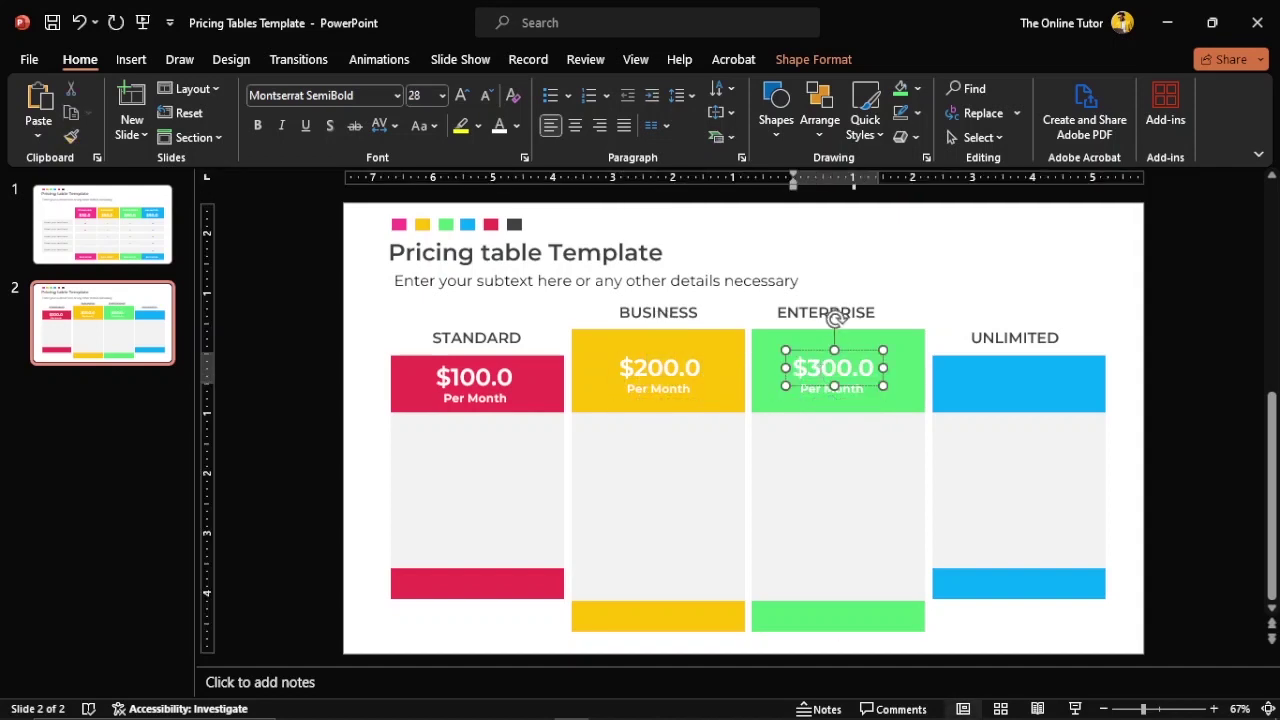
left_click(816, 402)
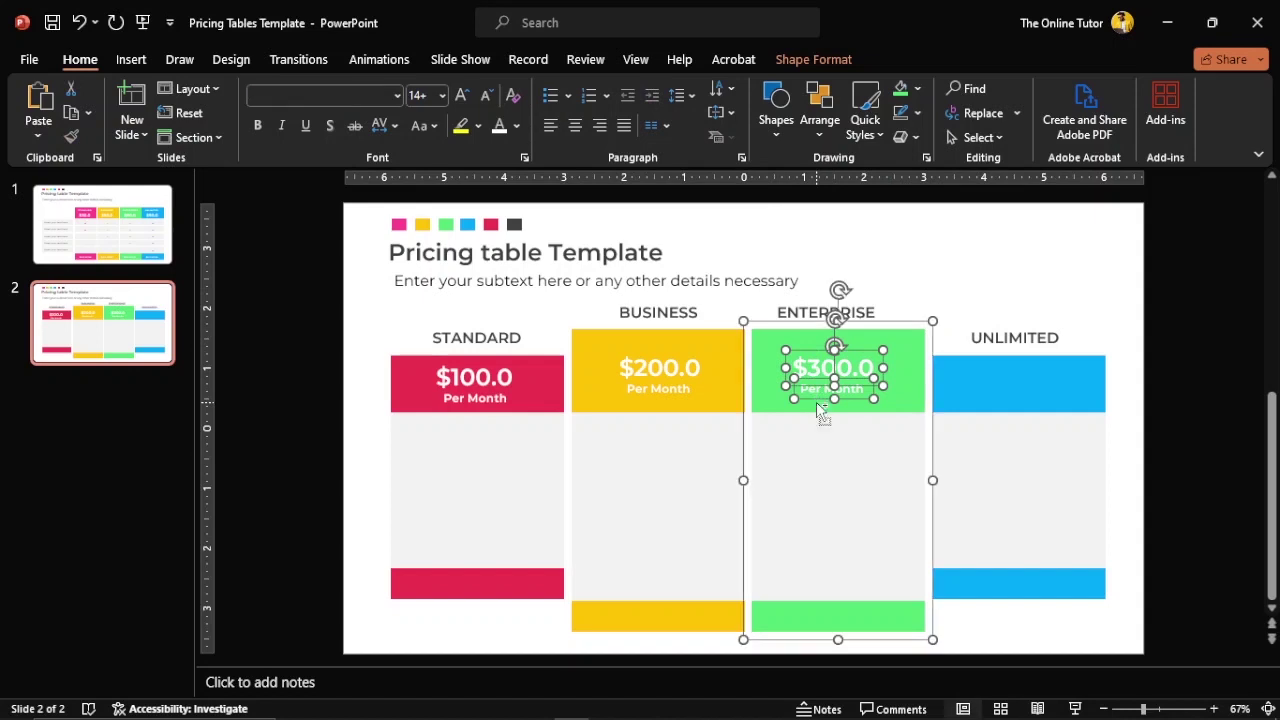
Copy the price pair into blue UNLIMITED as $499.0, then select slide 1's pink BUY NOW button.
left_click(962, 304)
left_click(492, 392)
left_click(500, 403)
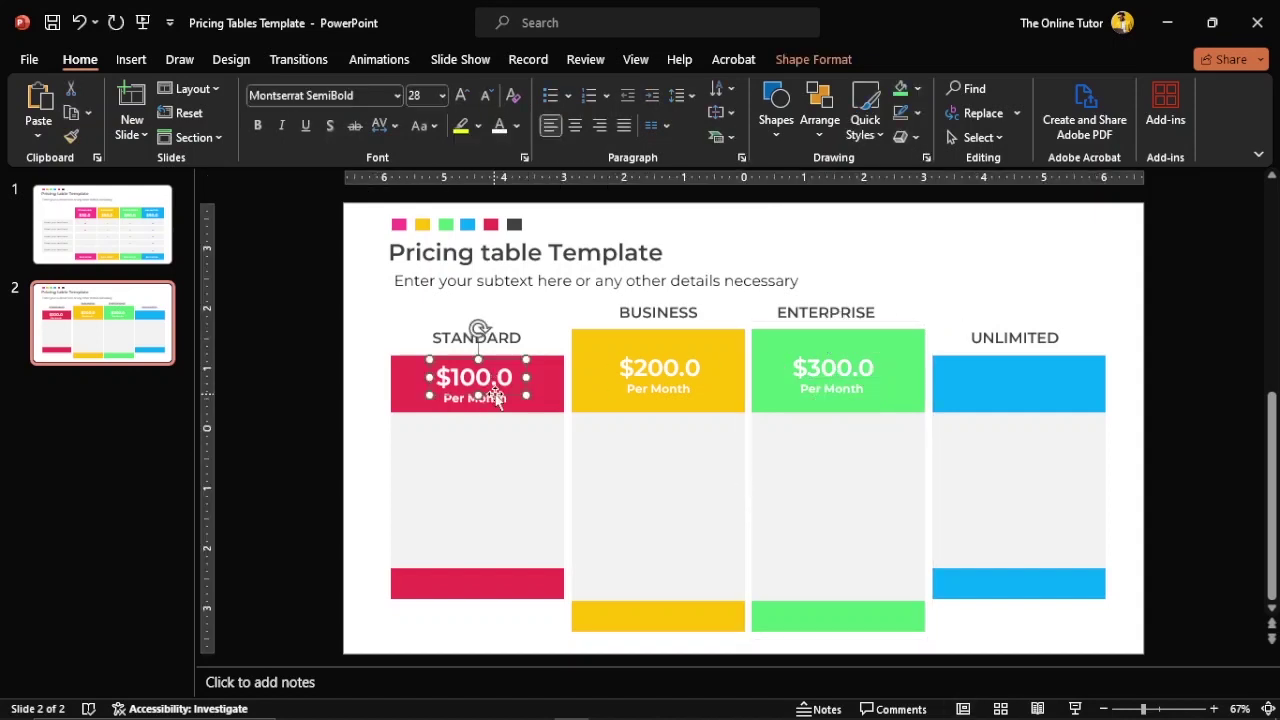
left_click_drag(500, 405, 1043, 406)
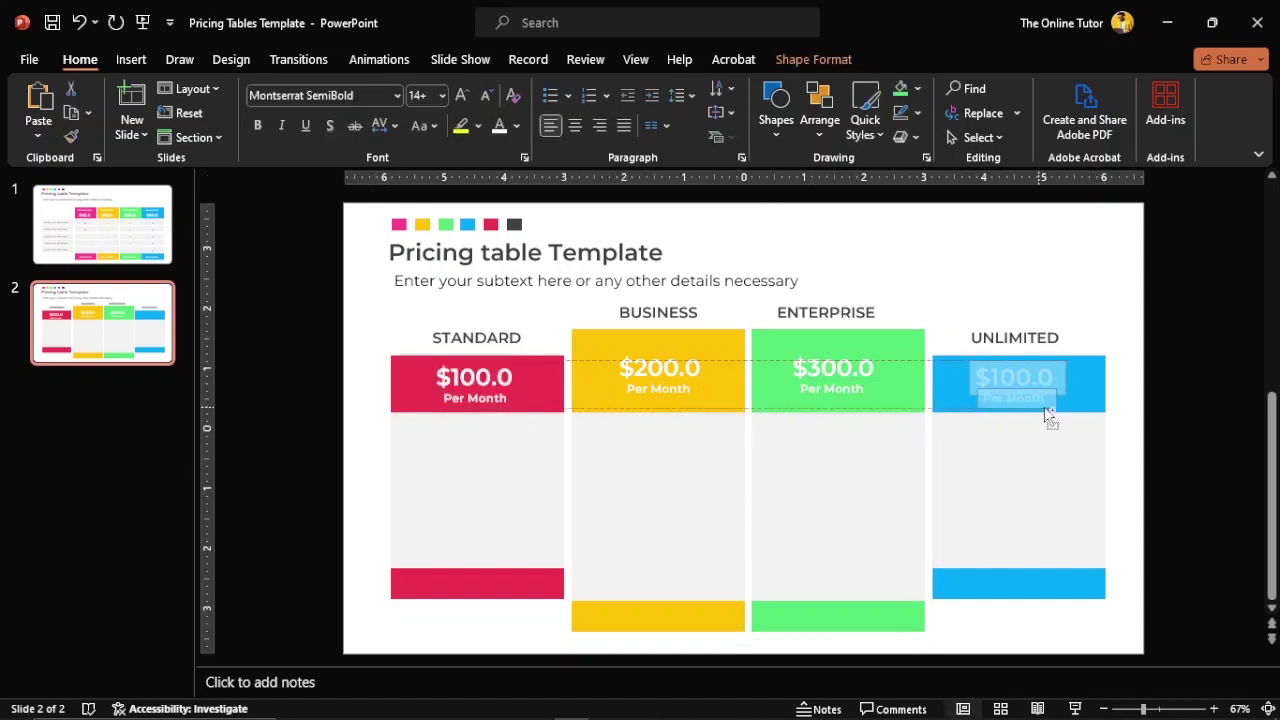
left_click(1027, 376)
key("BackSpace")
key("BackSpace")
key("BackSpace")
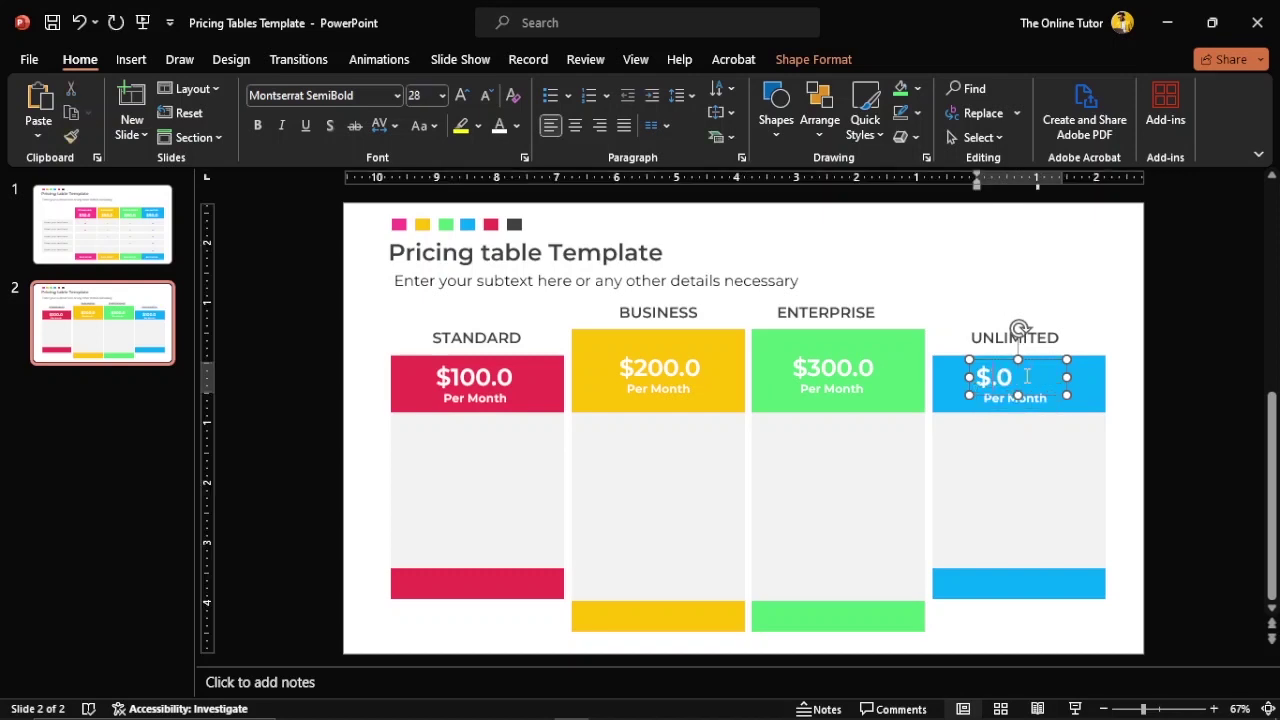
type("499")
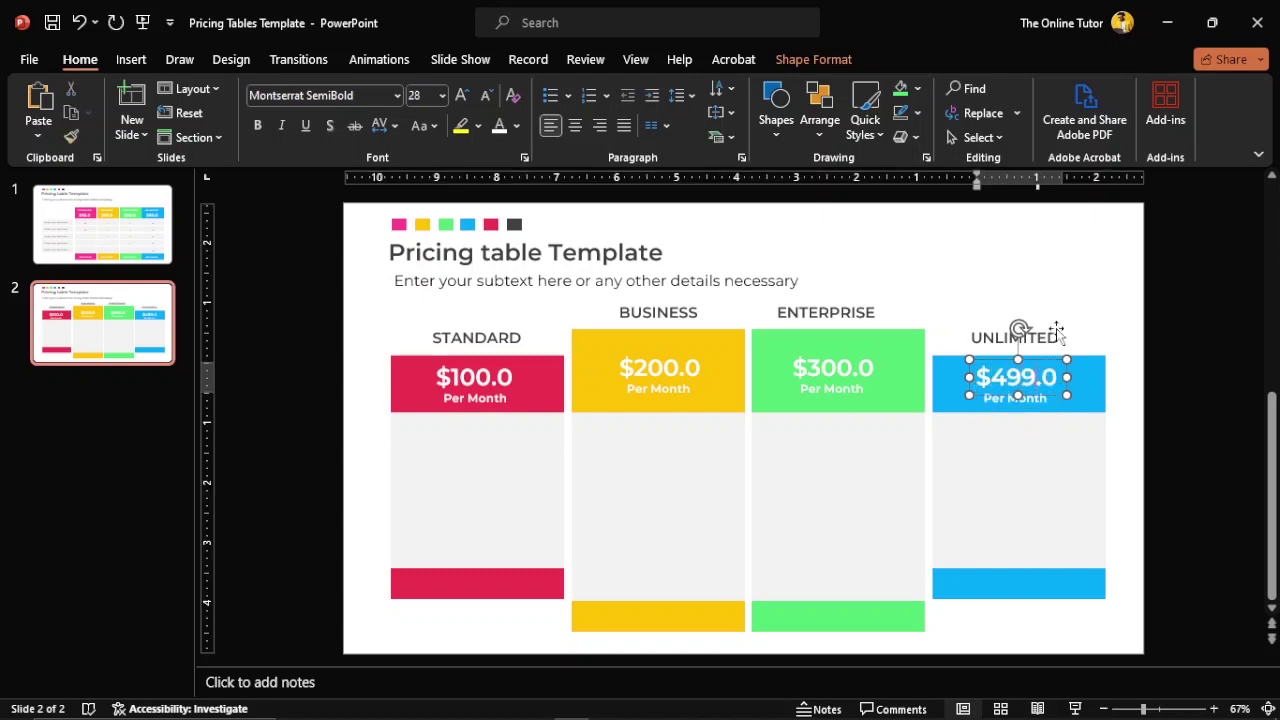
left_click(140, 250)
left_click(620, 615)
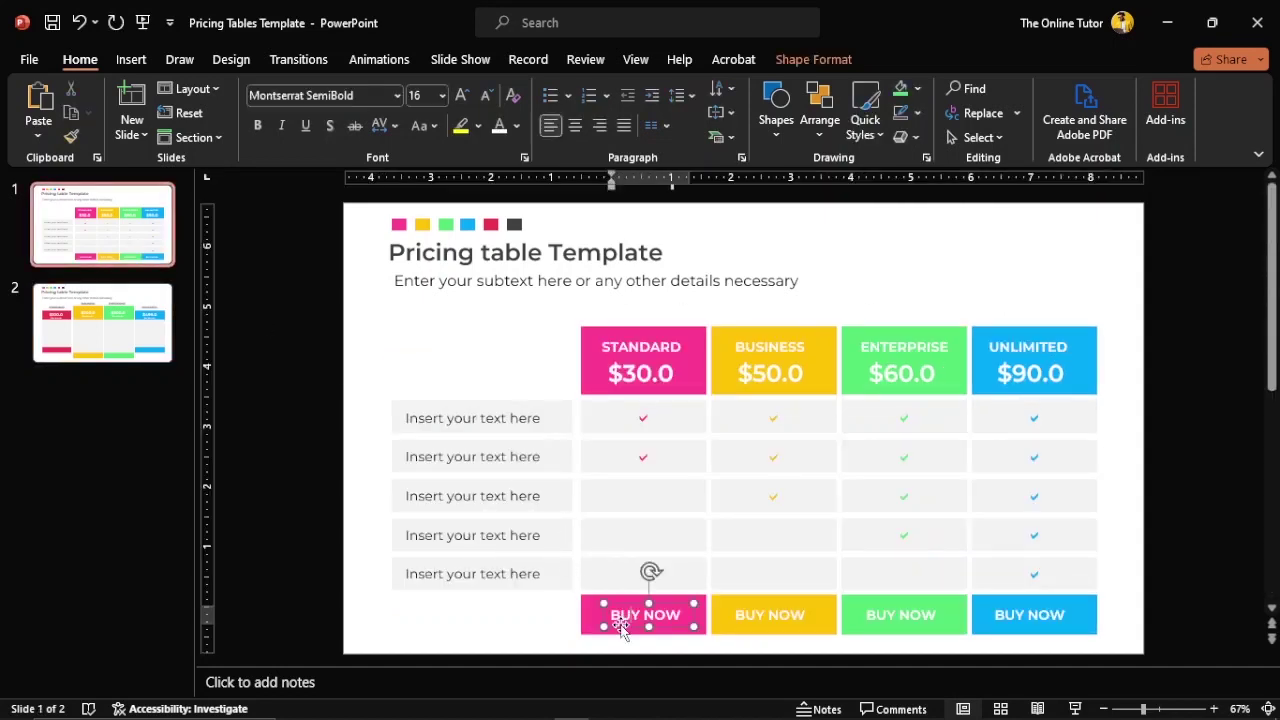
Paste slide 1's BUY NOW button onto slide 2's pink STANDARD footer bar.
left_click(71, 112)
key("Page_Down")
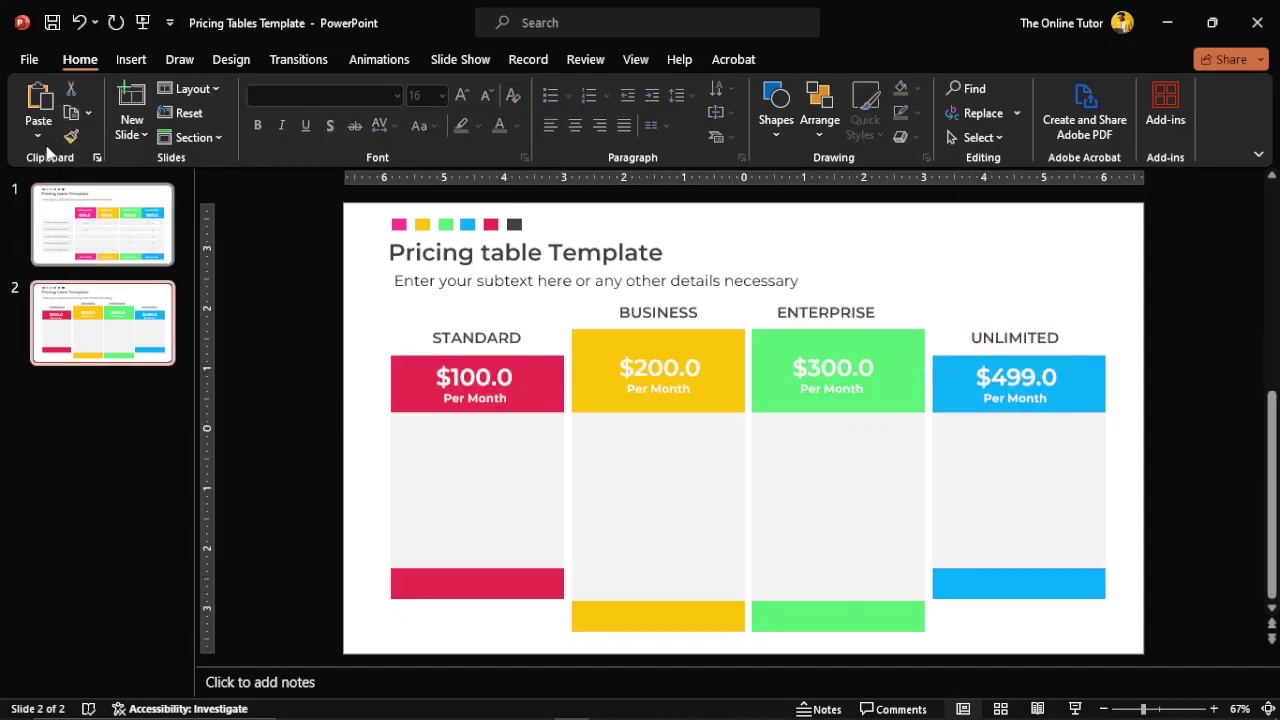
left_click(42, 118)
mouse_move(666, 620)
left_mouse_down()
mouse_move(497, 595)
mouse_move(663, 600)
mouse_move(528, 594)
left_mouse_up()
key("ctrl+z")
key("ctrl+z")
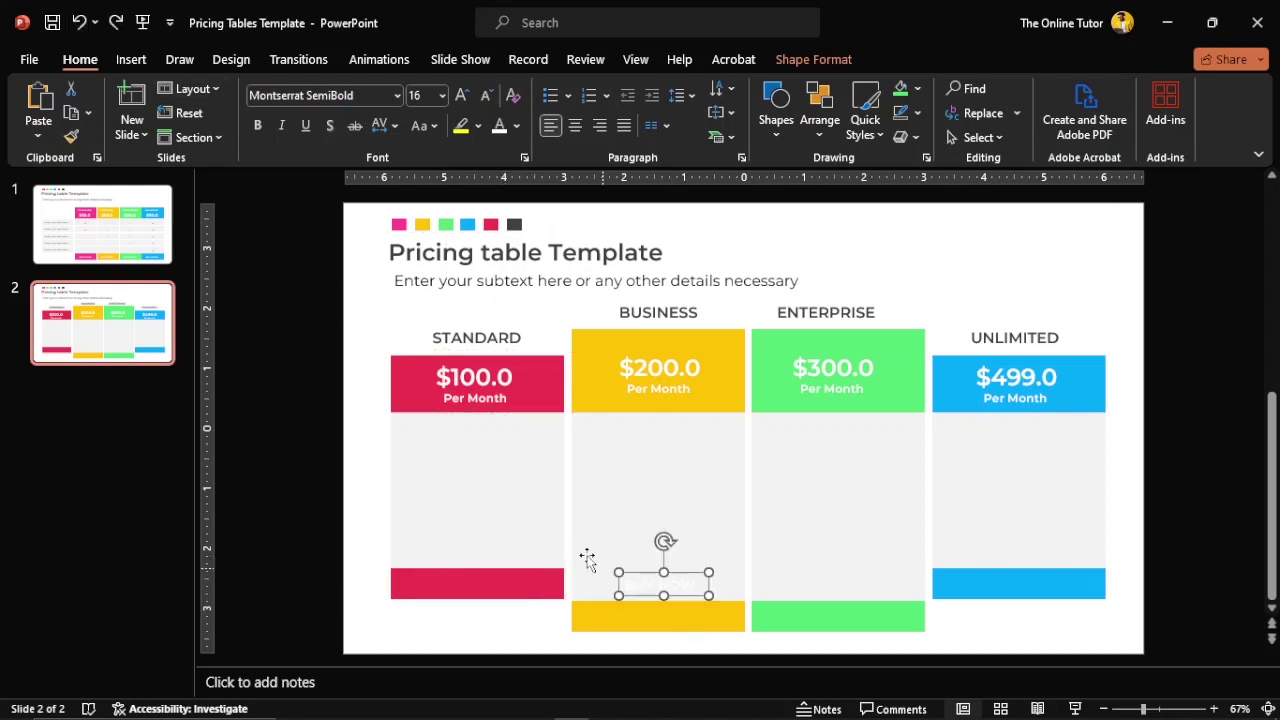
Copy the BUY NOW label onto the yellow, green and blue footer bars.
key("ctrl+z")
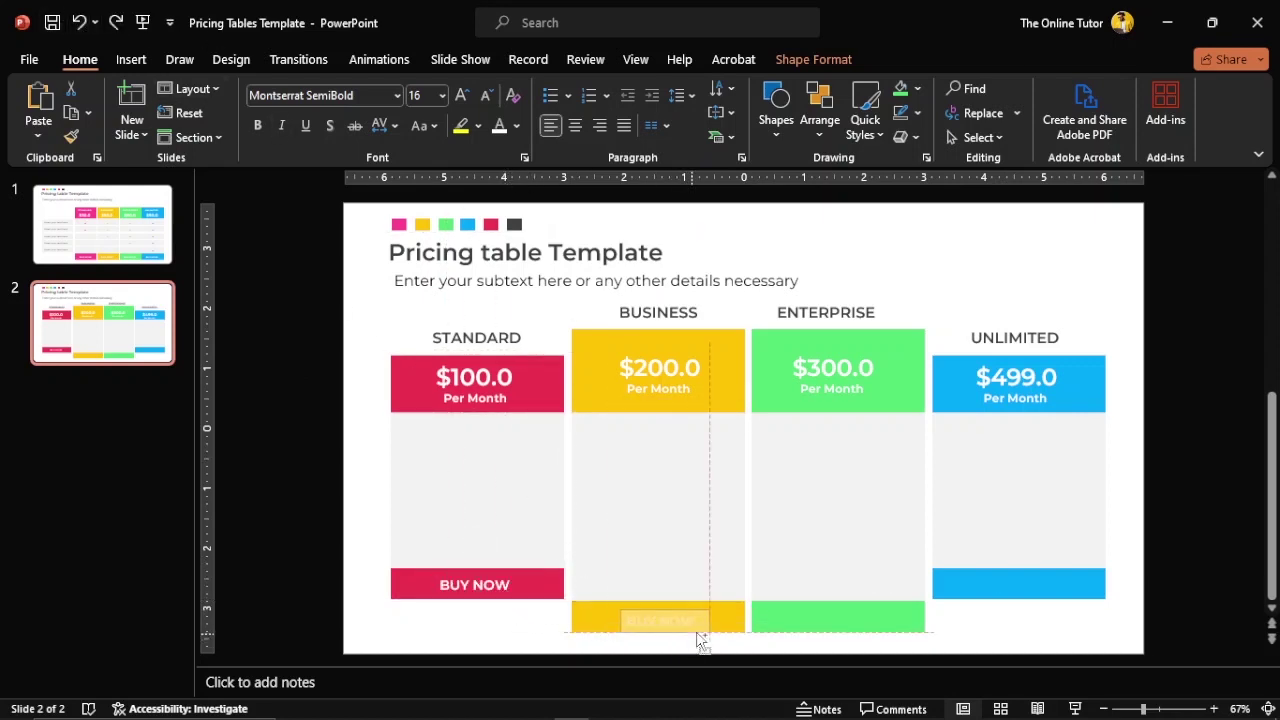
mouse_move(505, 597)
left_mouse_down("ctrl")
mouse_move(692, 630)
mouse_move(800, 626)
left_mouse_up("ctrl")
key("ctrl+z")
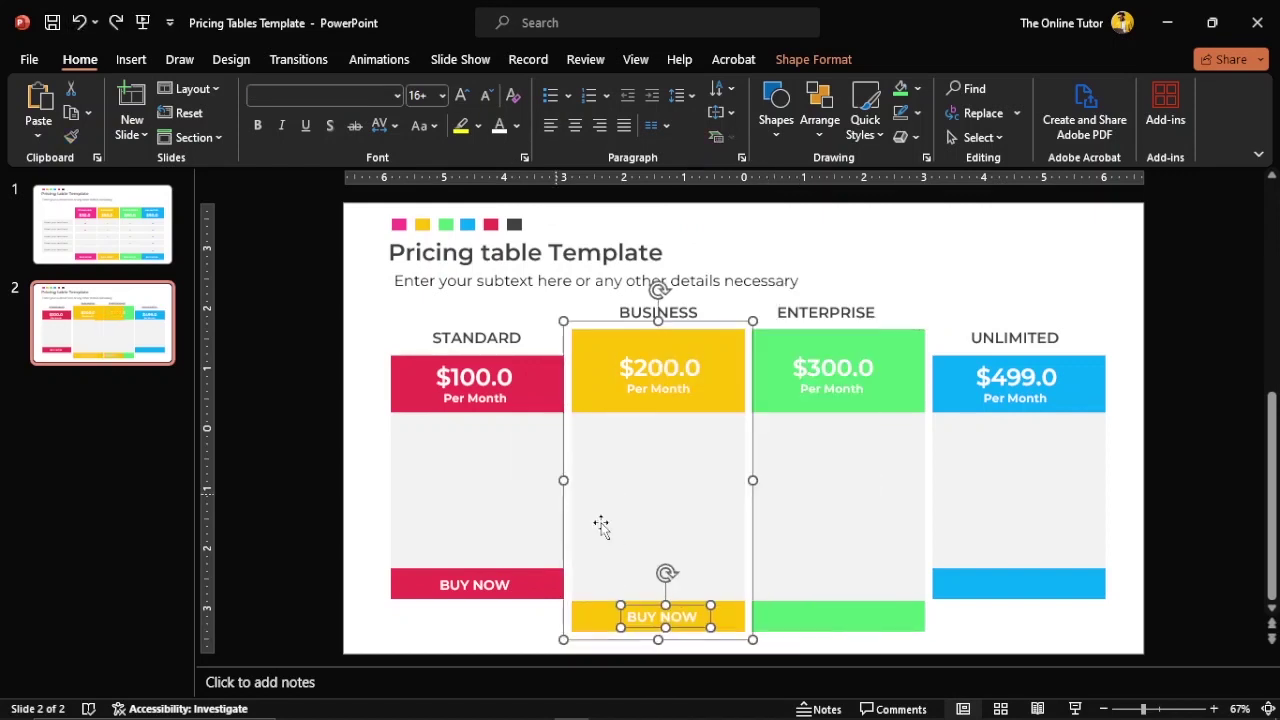
left_click(694, 623)
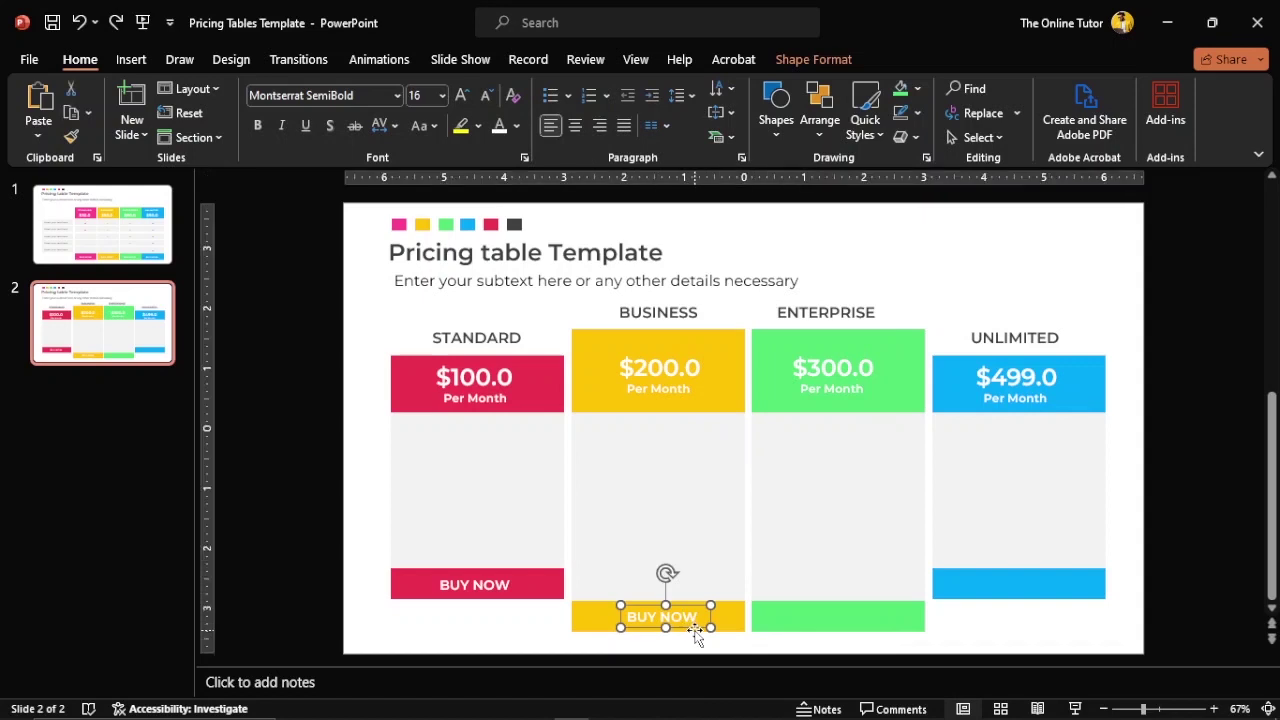
mouse_move(700, 630)
left_mouse_down()
mouse_move(880, 640)
mouse_move(858, 634)
left_mouse_up()
left_click(503, 589)
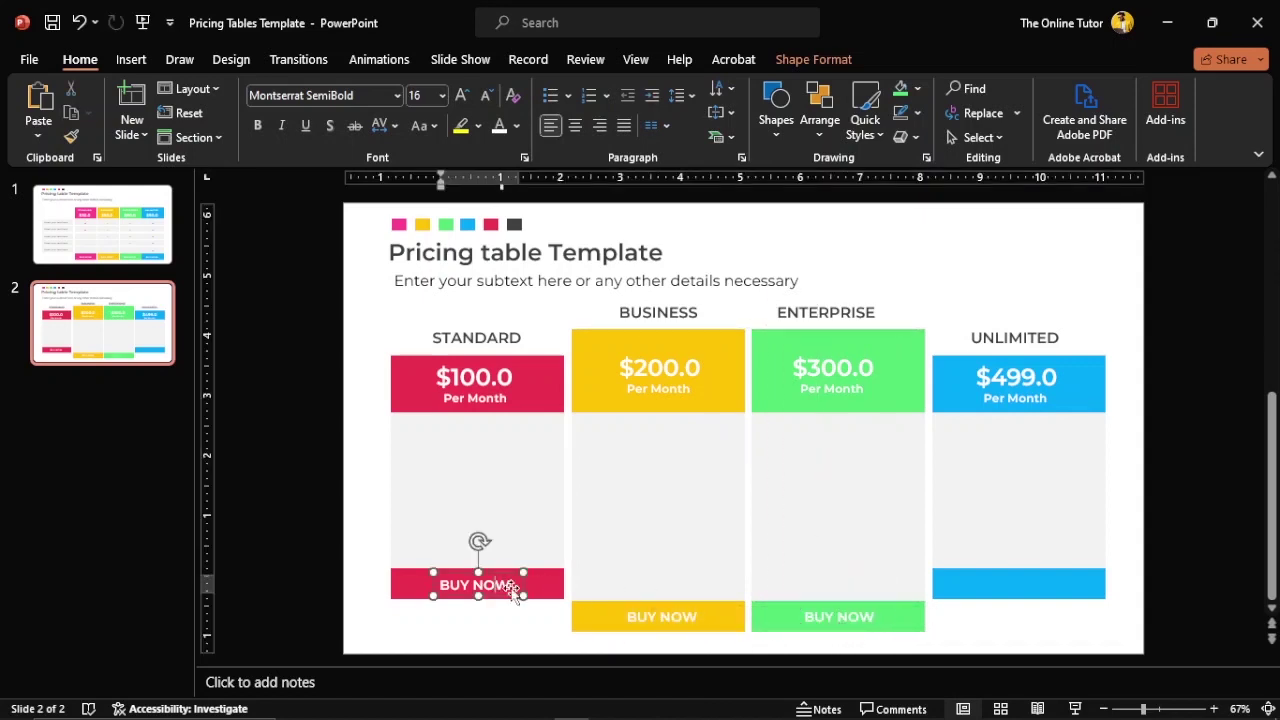
left_click_drag(515, 601, 1052, 630)
left_click(1048, 640)
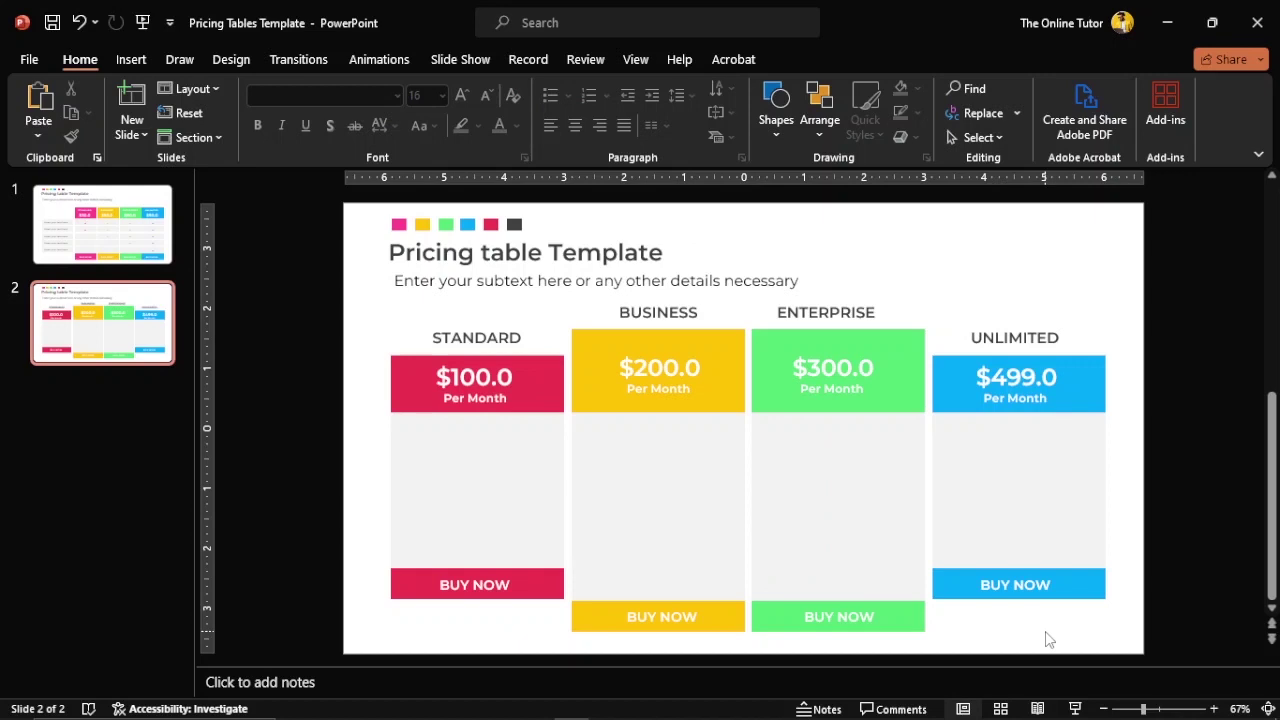
Copy the subtitle into the STANDARD column at a smaller size and delete its extra words.
left_click(466, 282)
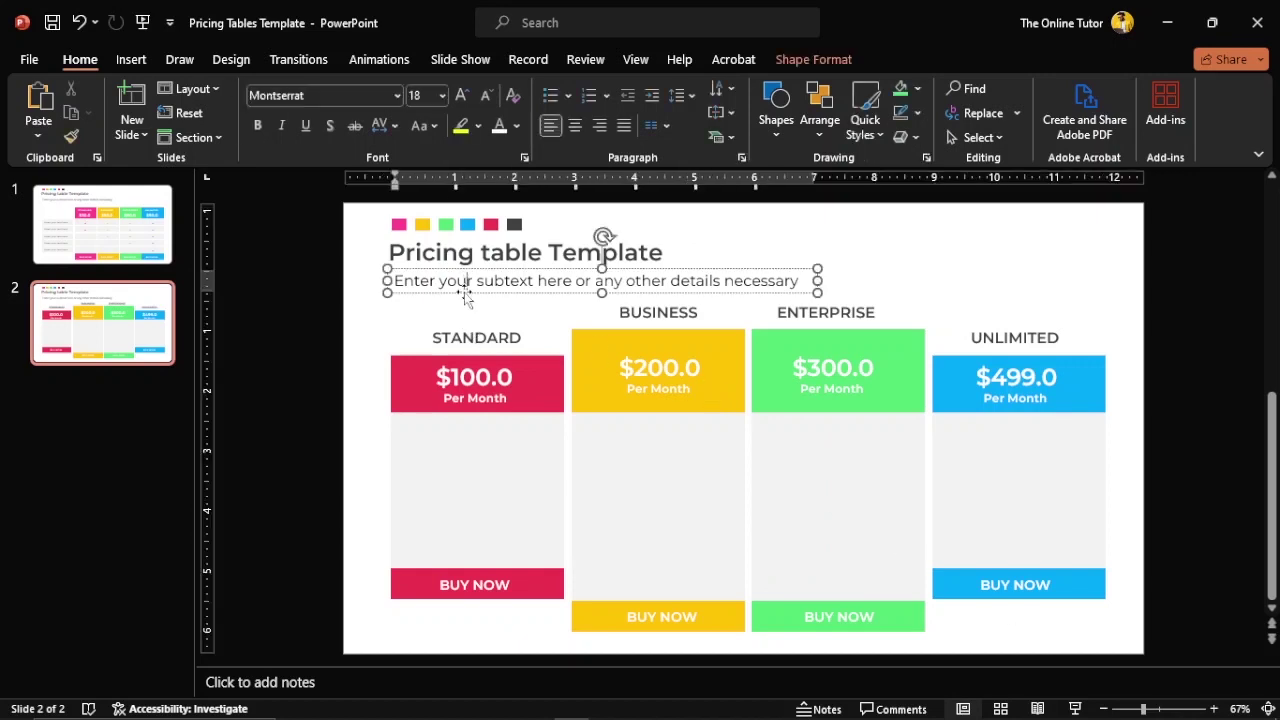
left_click_drag(466, 288, 466, 452)
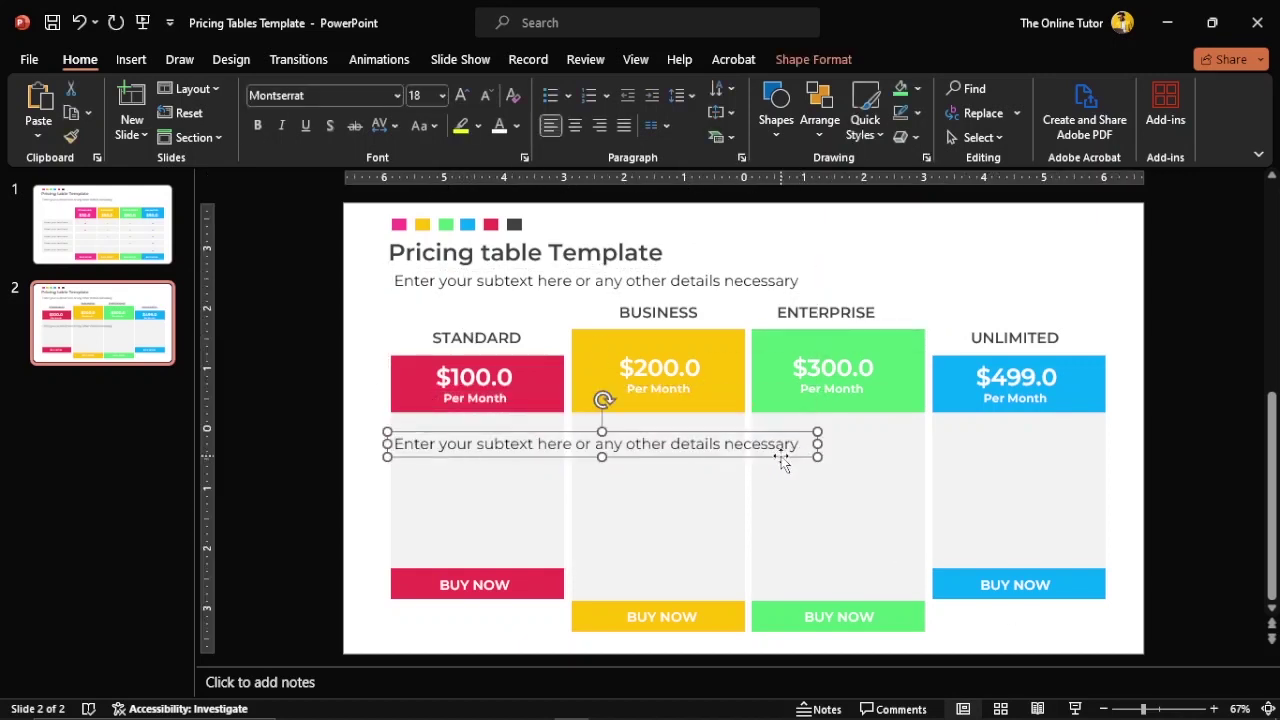
left_click(486, 95)
left_click(486, 95)
left_click(486, 95)
left_click_drag(817, 444, 537, 450)
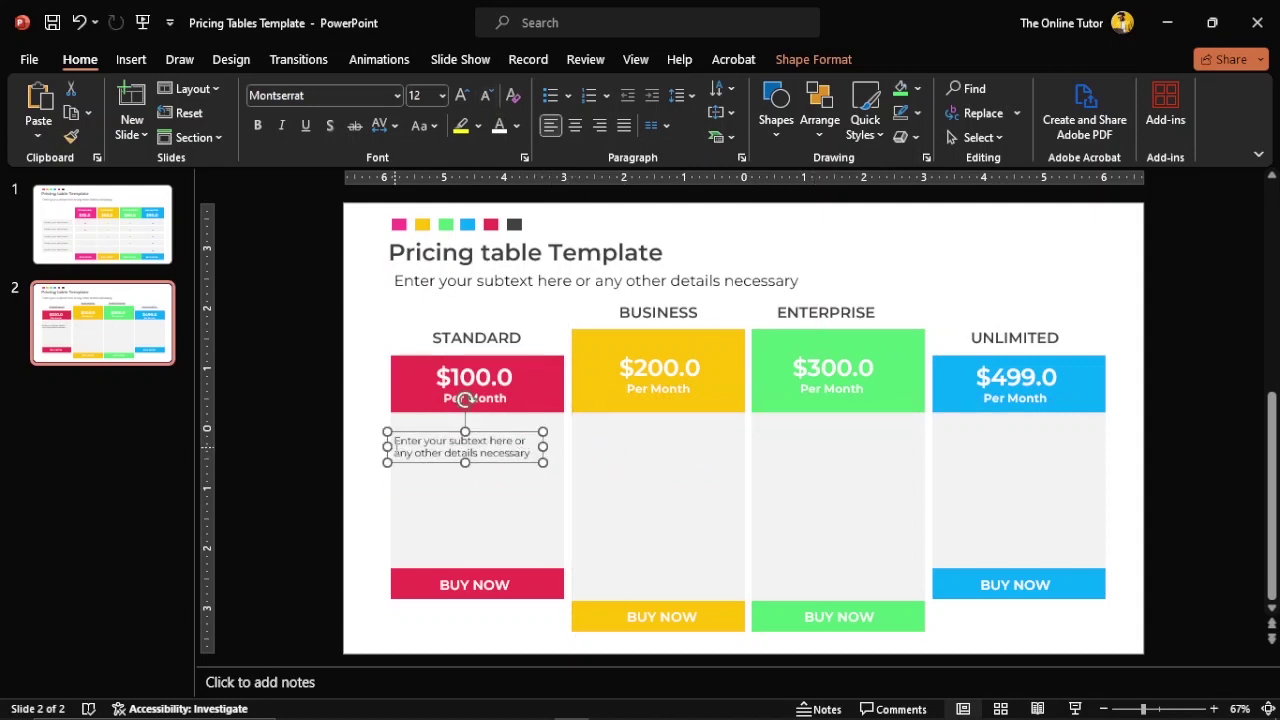
left_click_drag(394, 453, 526, 456)
key("Delete")
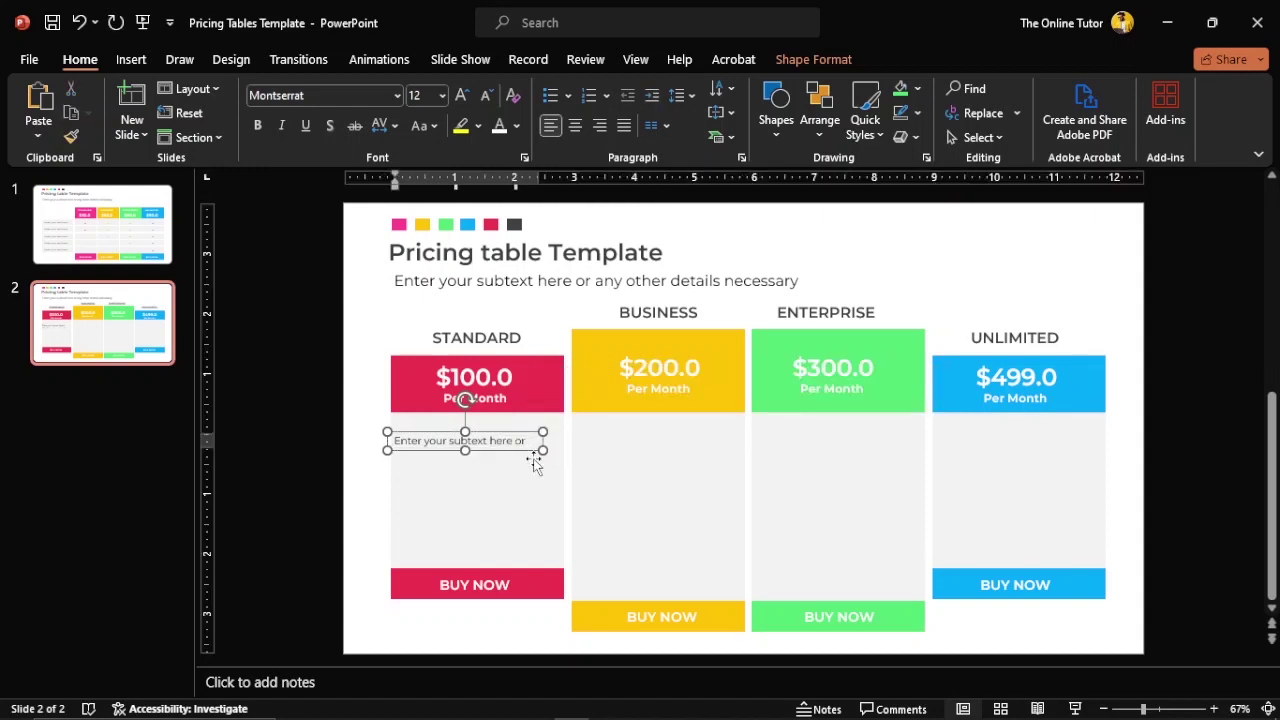
mouse_move(517, 455)
left_mouse_down()
mouse_move(564, 449)
mouse_move(517, 455)
left_mouse_up()
Set the line to 14 pt and trim it to 'Enter subtext here'.
left_click(461, 95)
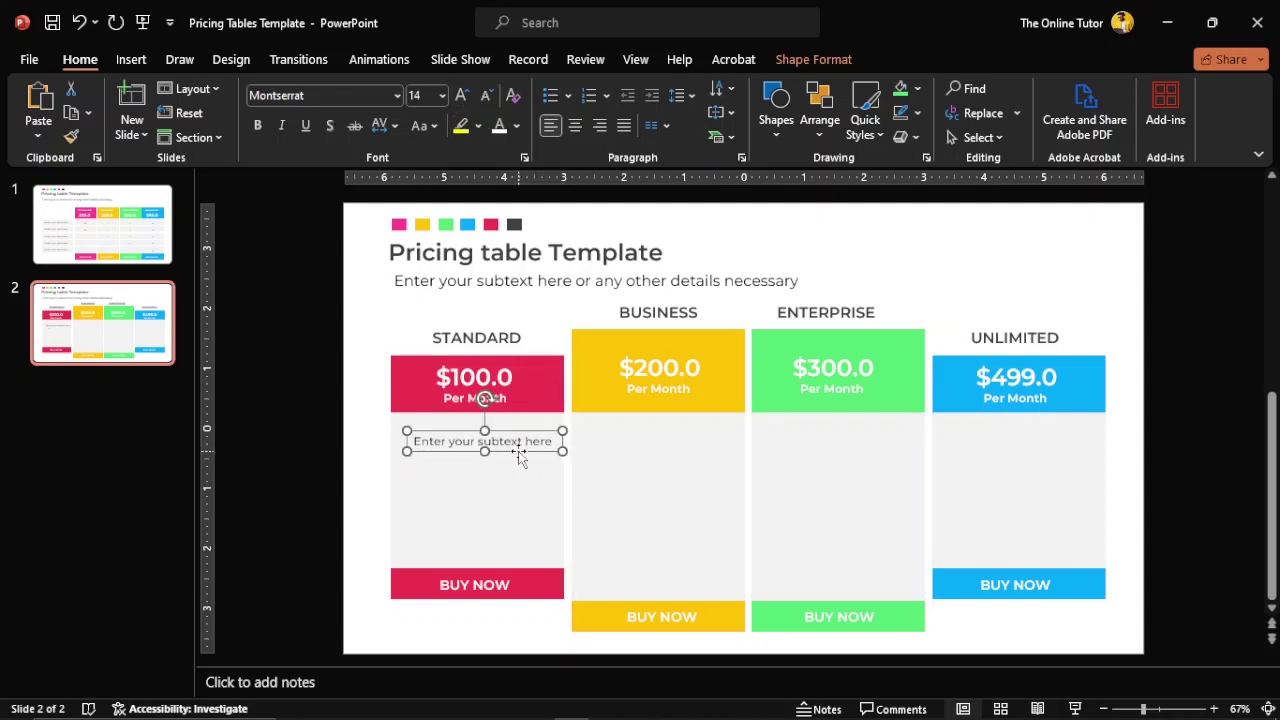
double_click(450, 441)
key("BackSpace")
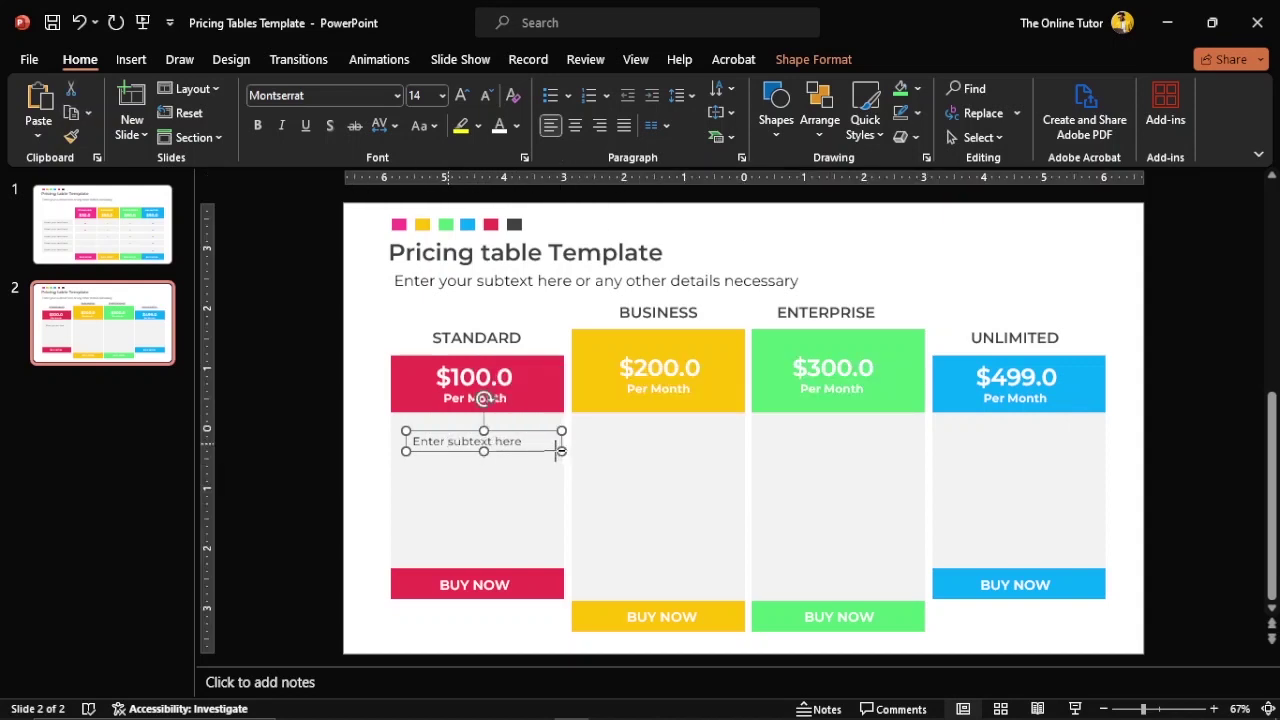
mouse_move(560, 451)
left_mouse_down()
mouse_move(533, 450)
mouse_move(545, 449)
left_mouse_up()
Add a pink Webdings 'a' checkmark at the start of the line and widen its box.
left_click(429, 440)
type("A")
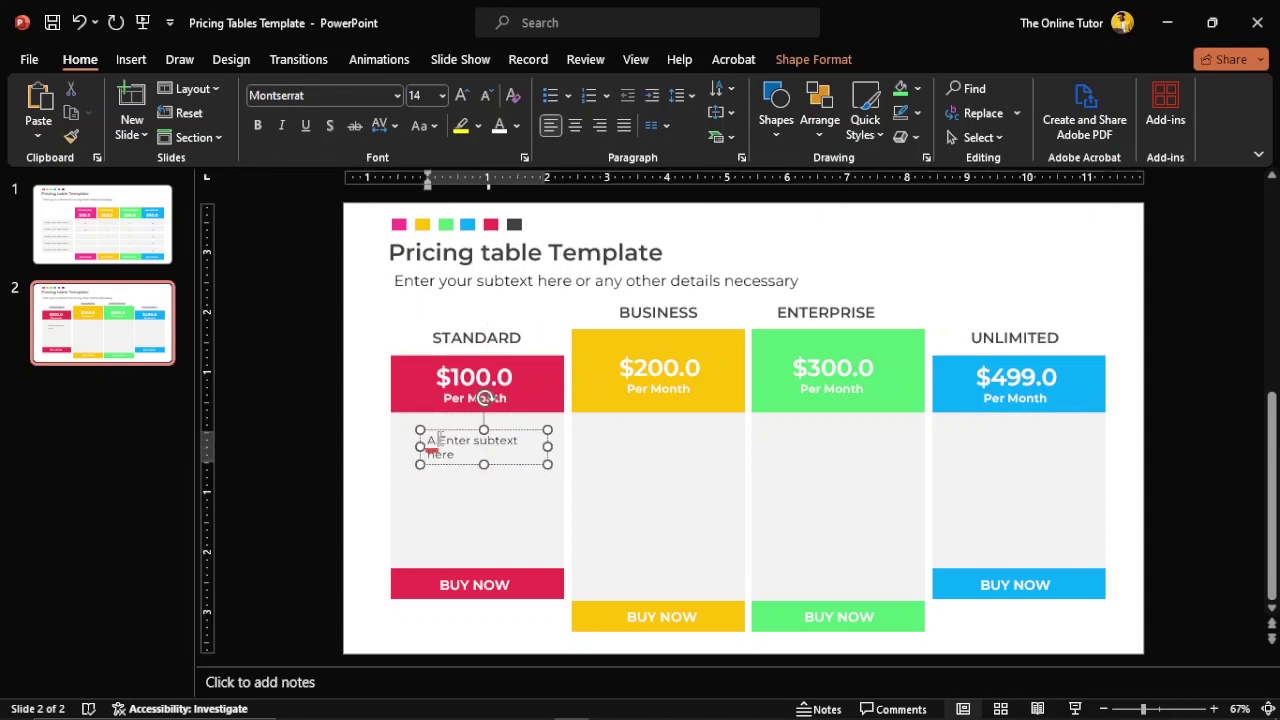
key("ctrl+z")
left_click(350, 94)
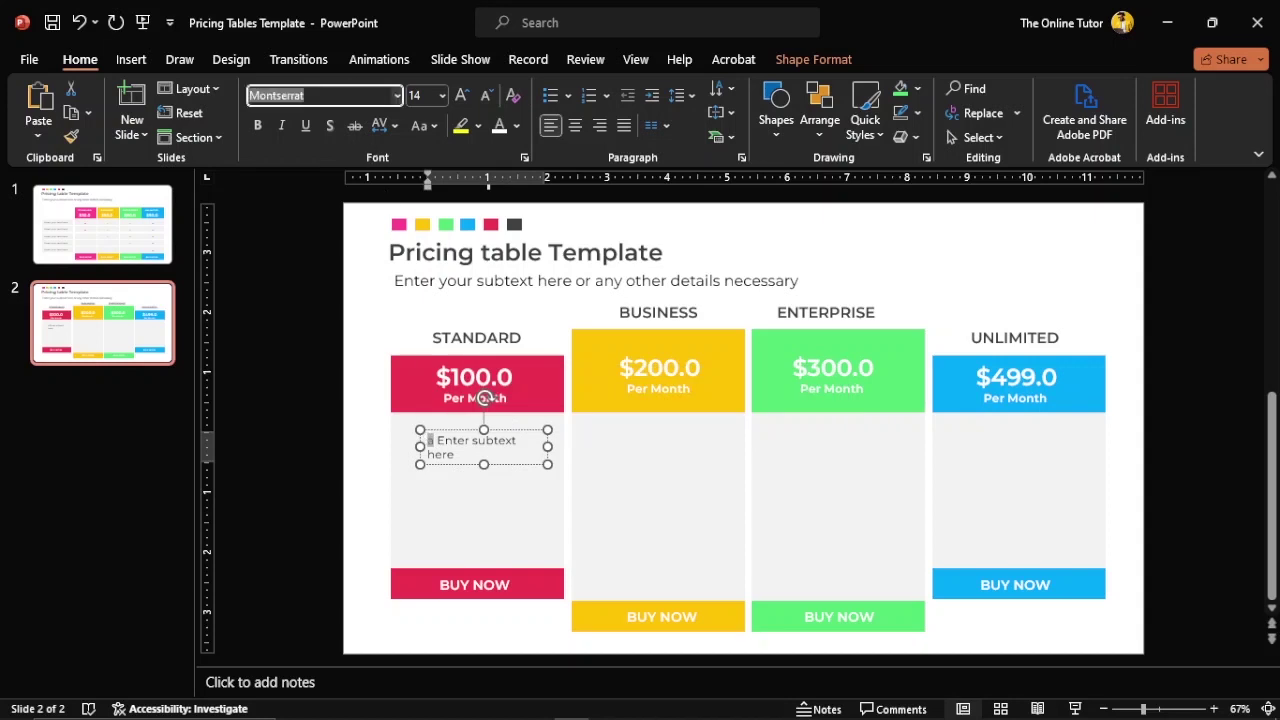
type("Webdings")
key("Return")
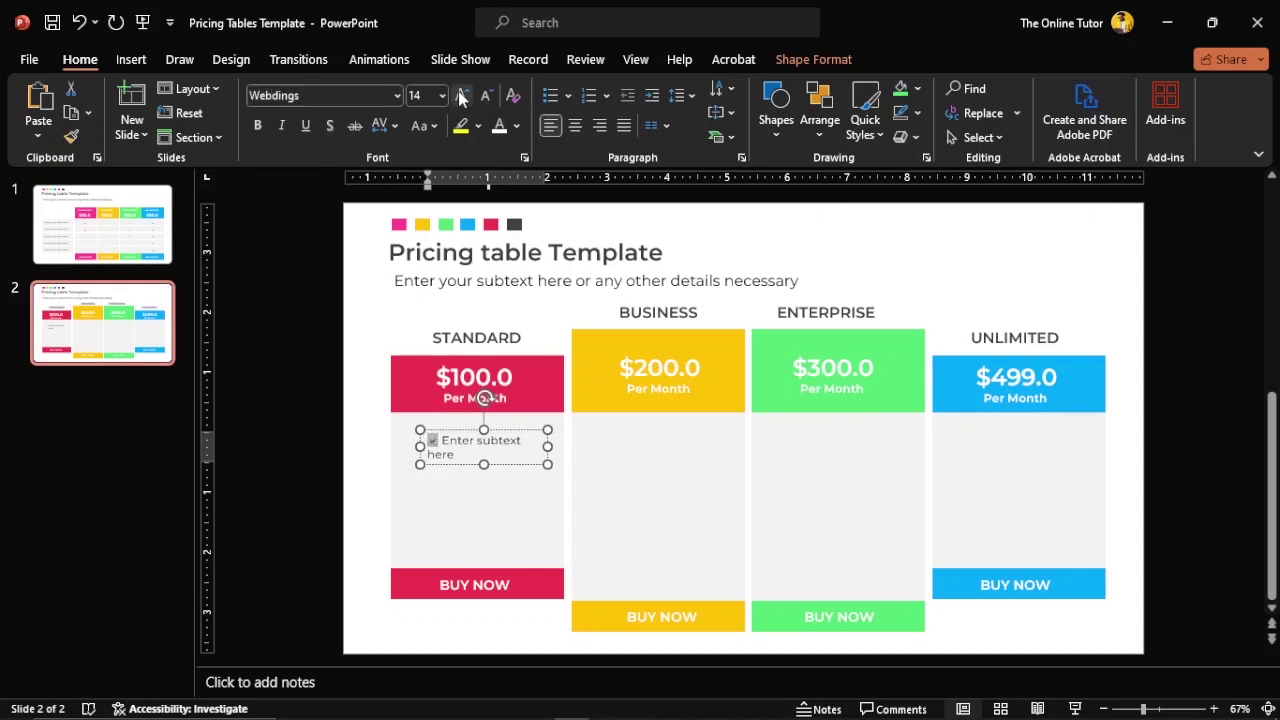
left_click(462, 95)
left_click(518, 126)
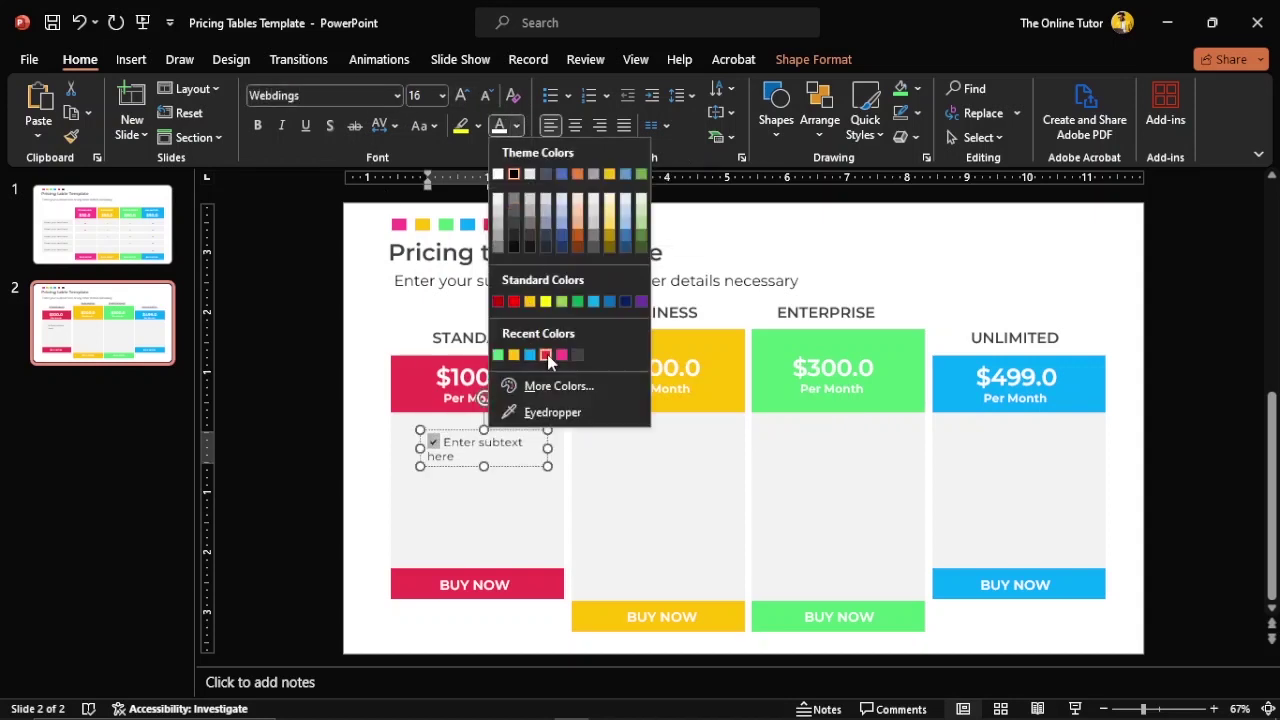
left_click(561, 354)
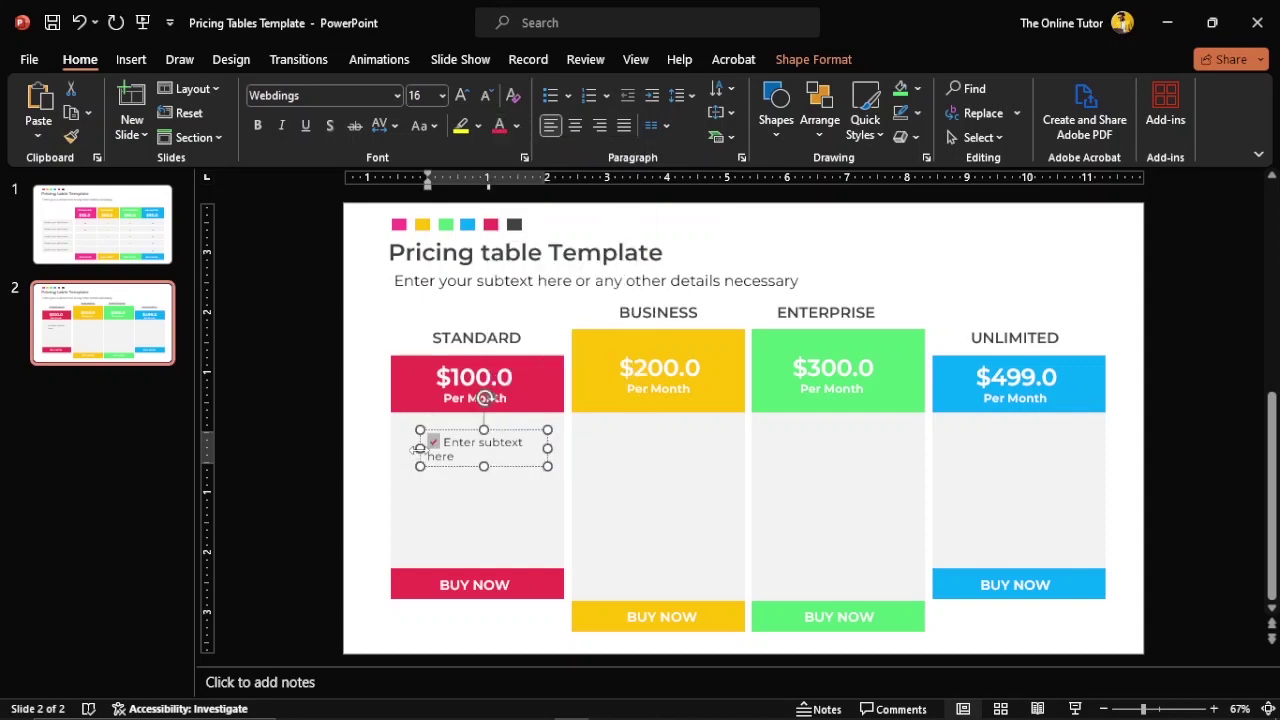
mouse_move(419, 448)
left_mouse_down()
mouse_move(404, 449)
mouse_move(446, 484)
mouse_move(444, 530)
left_mouse_up()
Copy the four STANDARD checkmark lines into the UNLIMITED column.
left_click(445, 492, "shift")
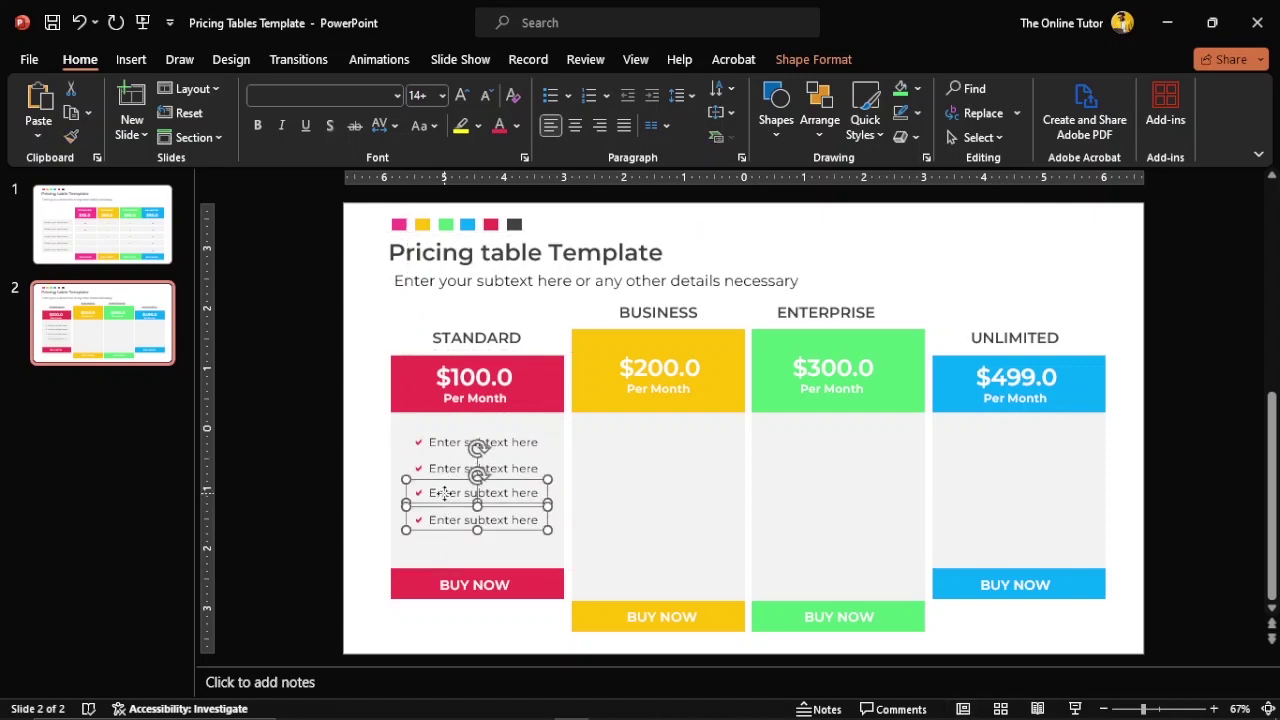
left_click(445, 468, "shift")
left_click(445, 442, "shift")
left_click_drag(445, 442, 445, 447)
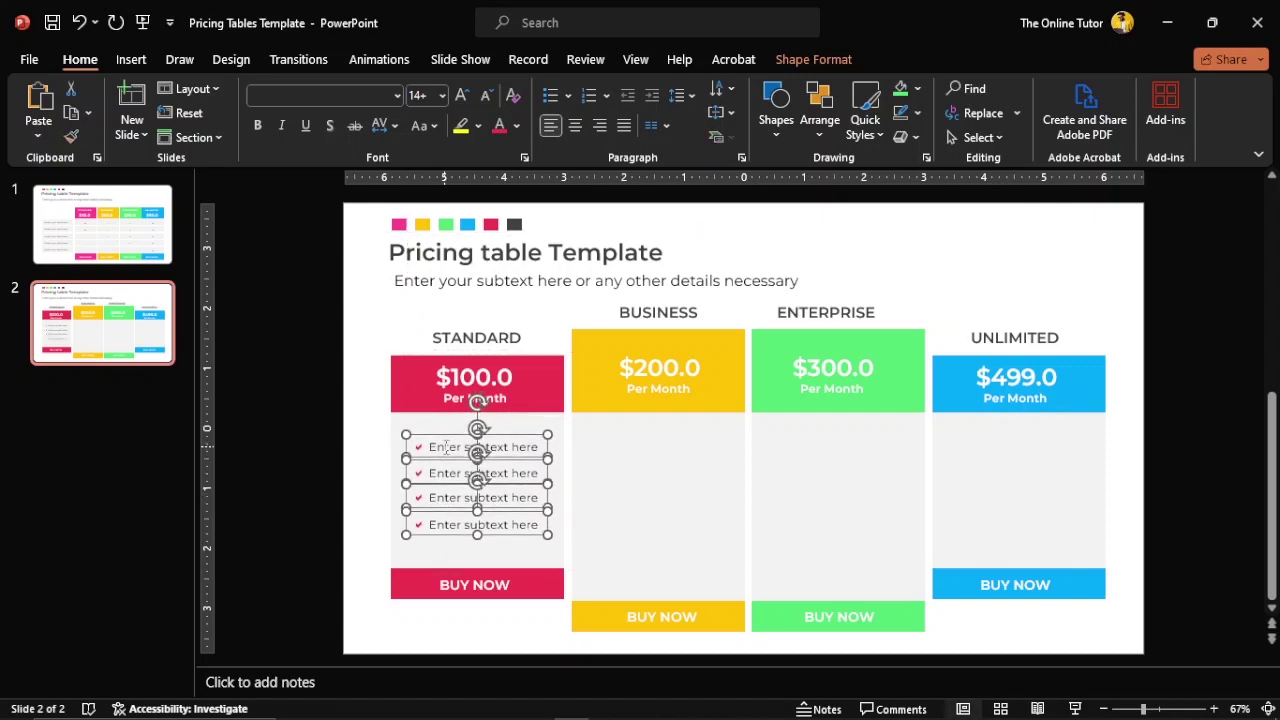
left_click_drag(450, 527, 995, 534, "ctrl")
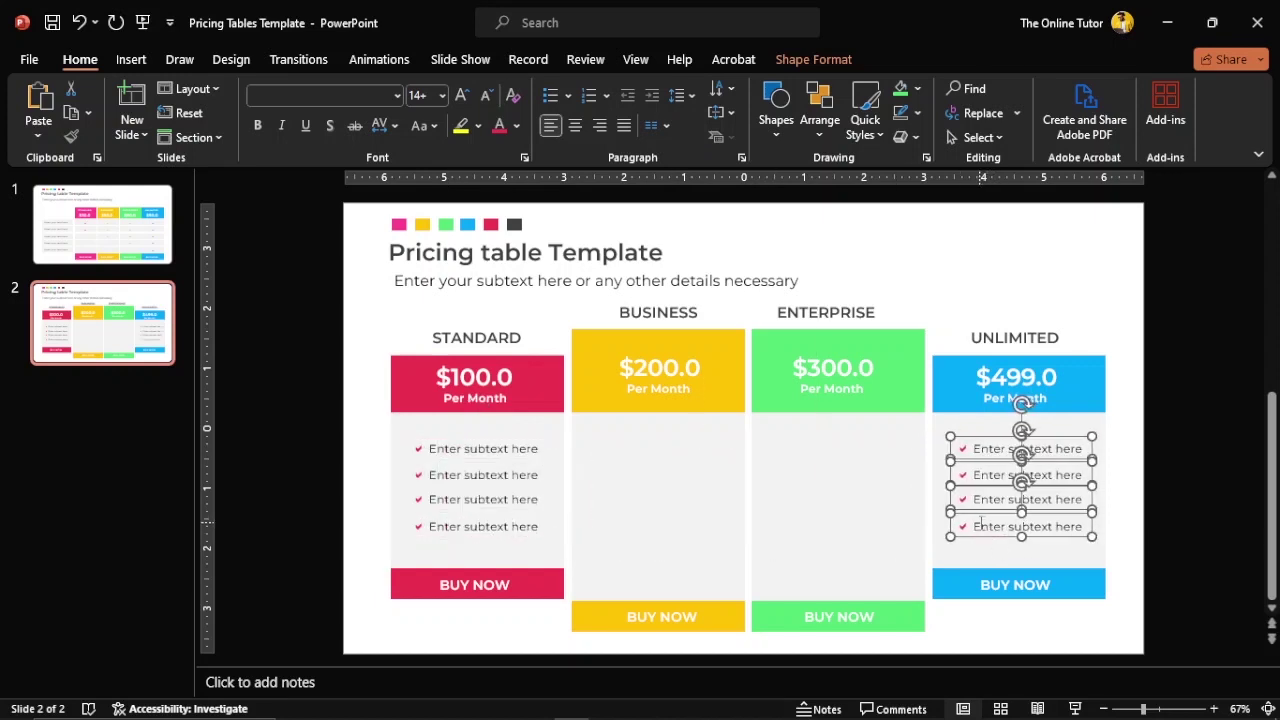
Colour all four UNLIMITED checkmarks blue.
double_click(961, 526)
left_click(517, 126)
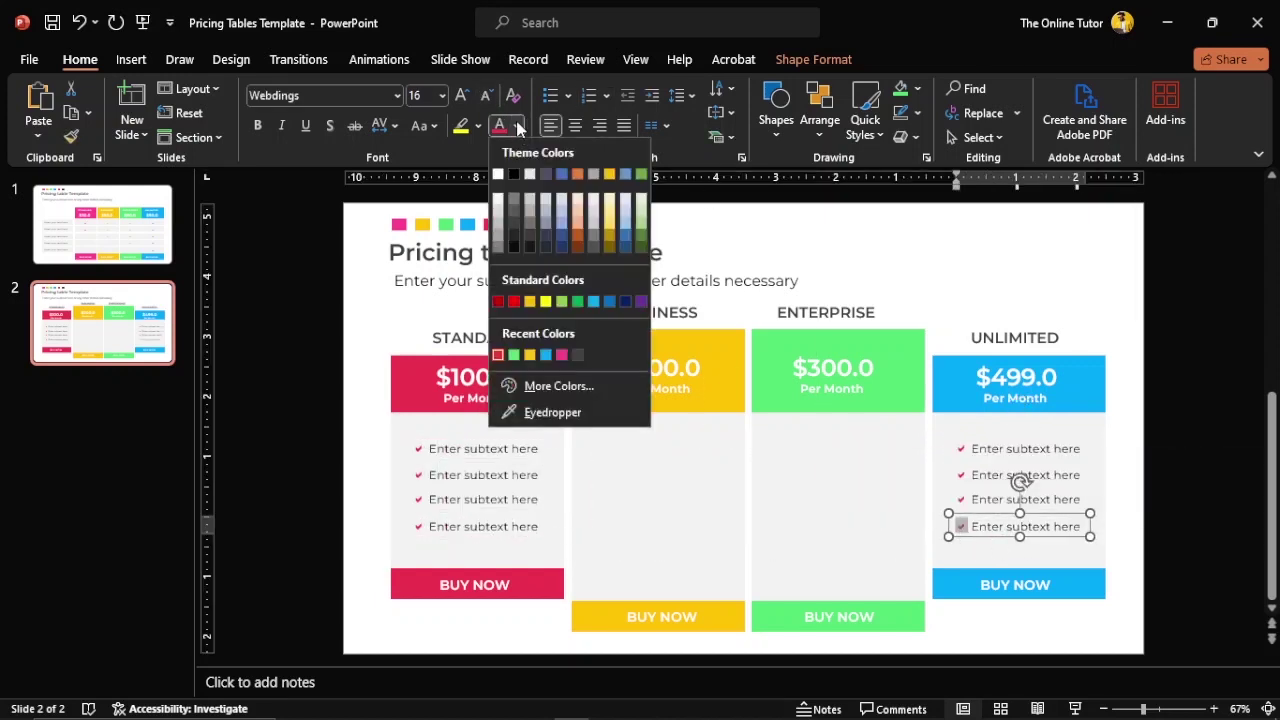
left_click(546, 354)
double_click(962, 499)
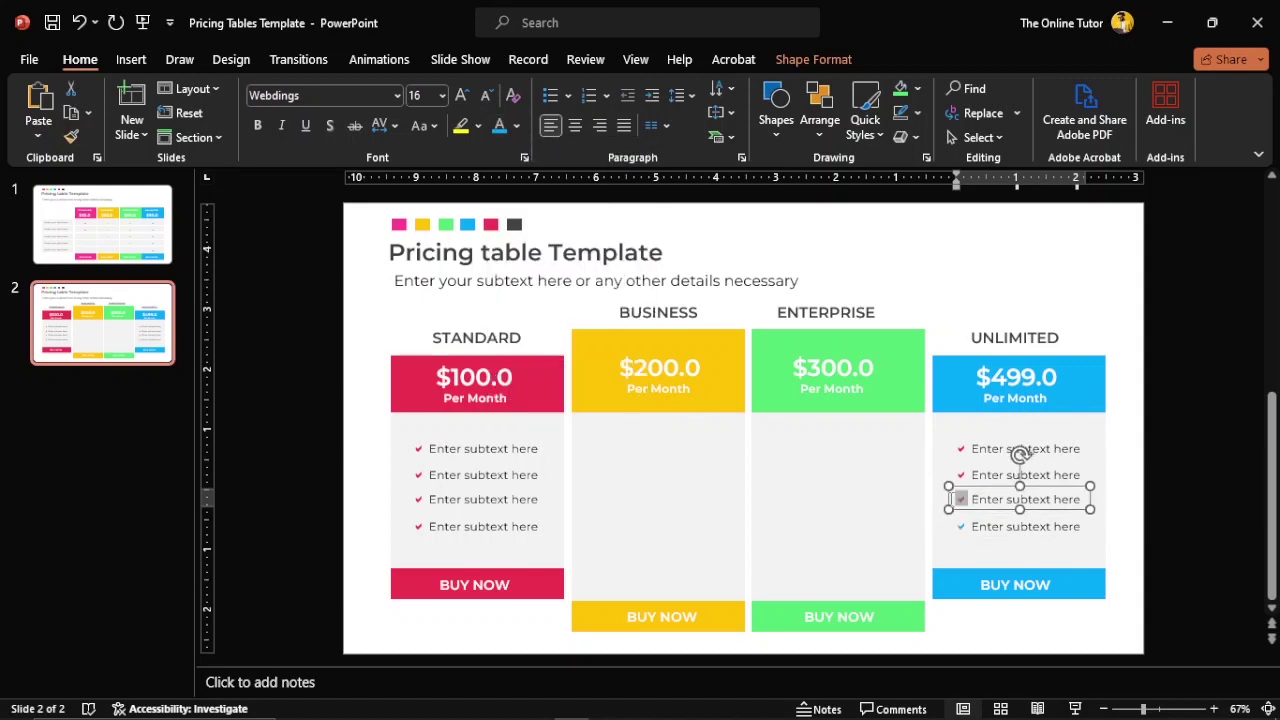
left_click(499, 125)
left_click(960, 475)
double_click(960, 475)
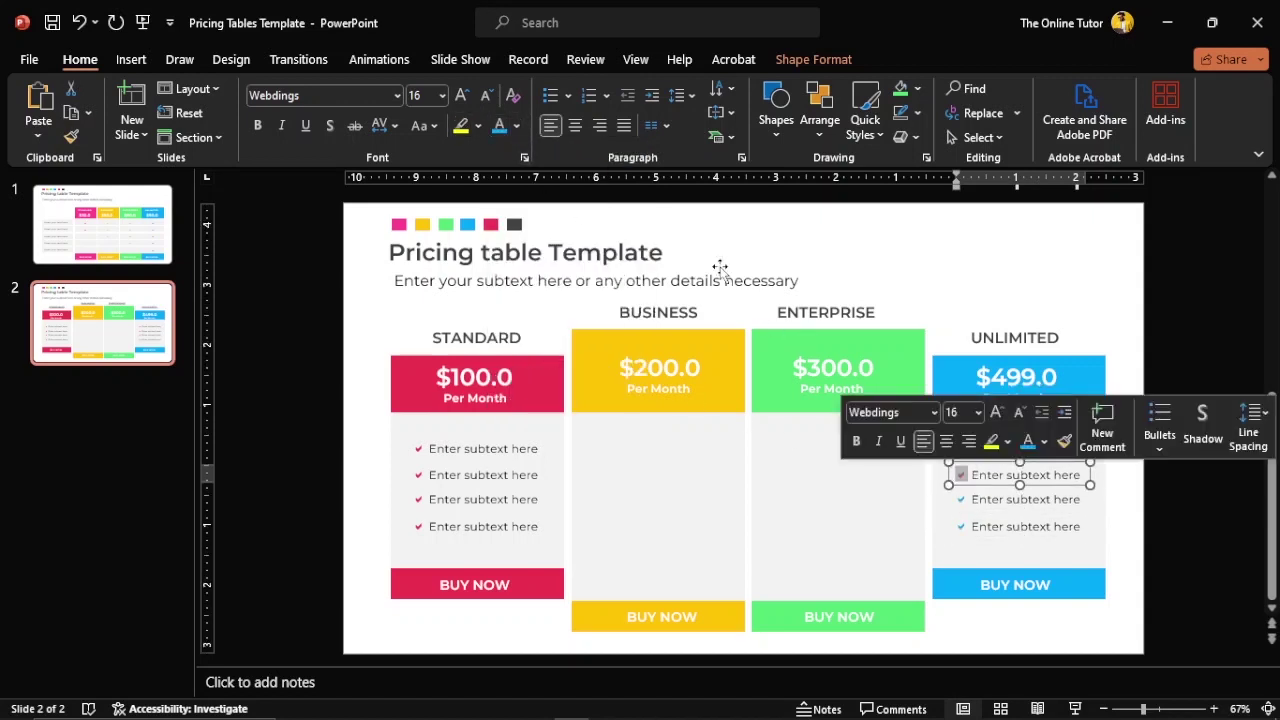
left_click(499, 125)
double_click(962, 448)
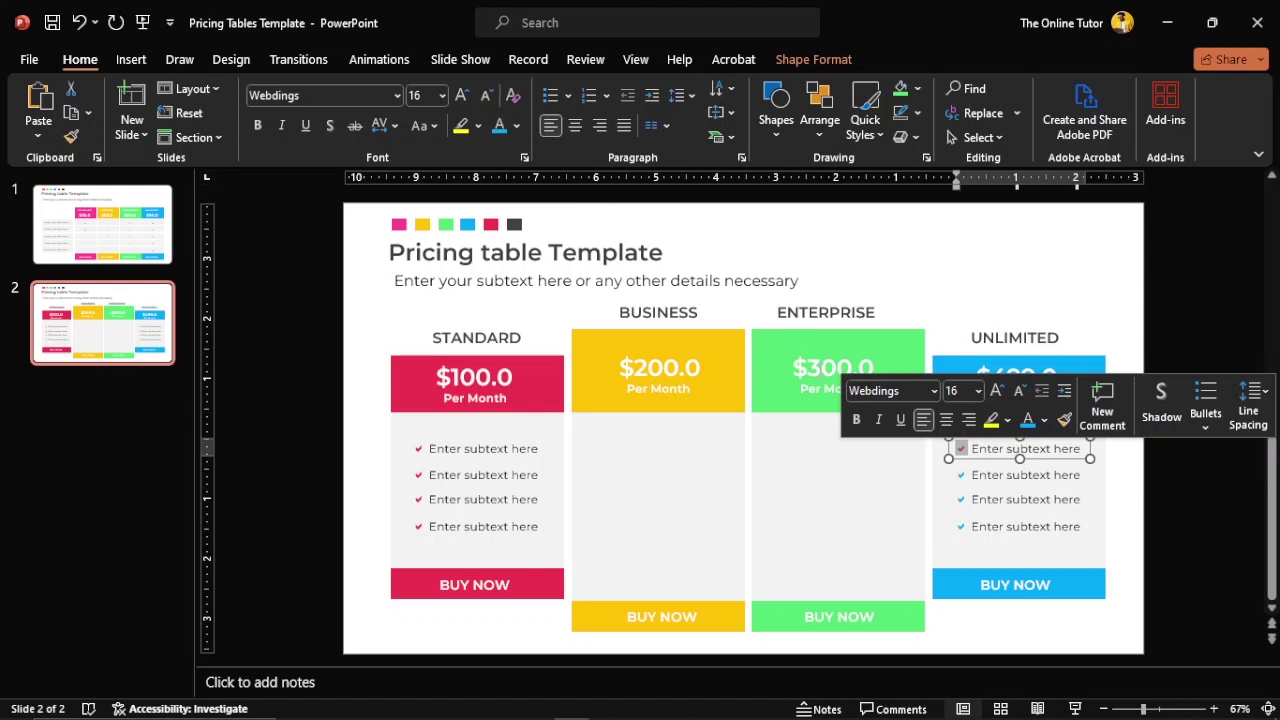
left_click(499, 125)
Copy the four STANDARD feature lines into the BUSINESS column and nudge them into place.
left_click(512, 448)
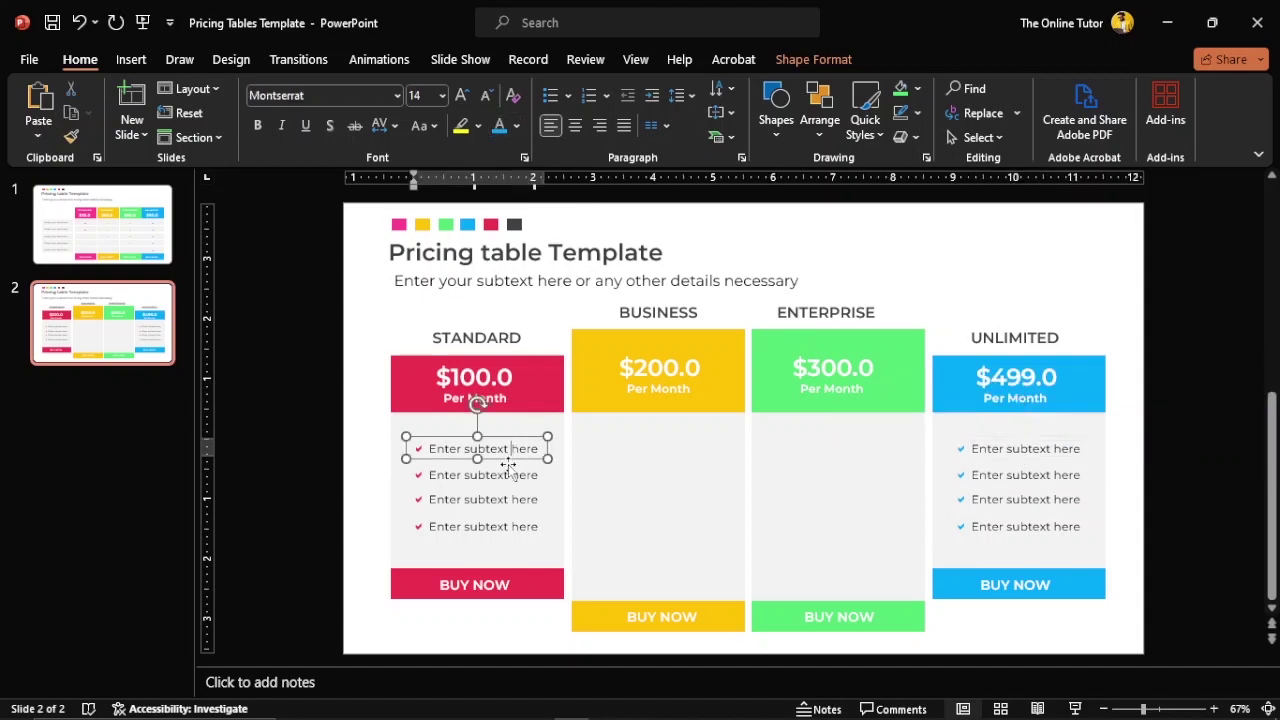
left_click(505, 474, "shift")
left_click(500, 499, "shift")
left_click(499, 525, "shift")
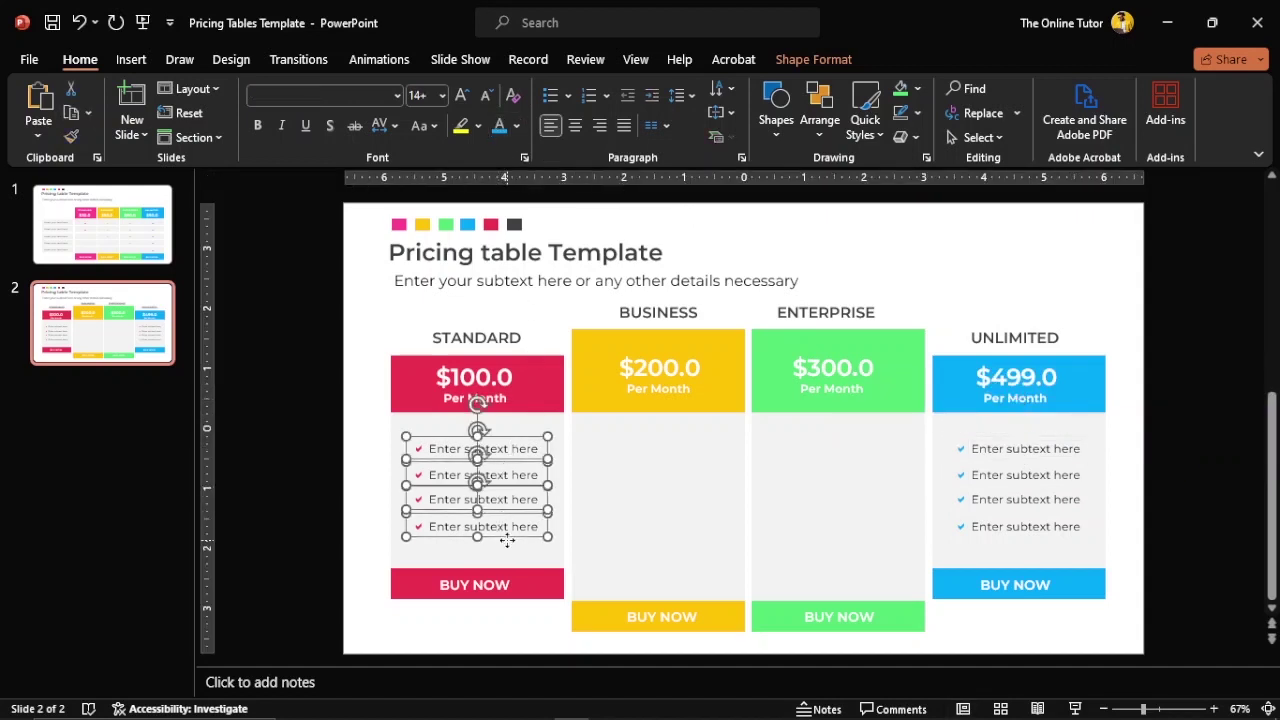
left_click_drag(459, 552, 490, 530)
key("ctrl+z")
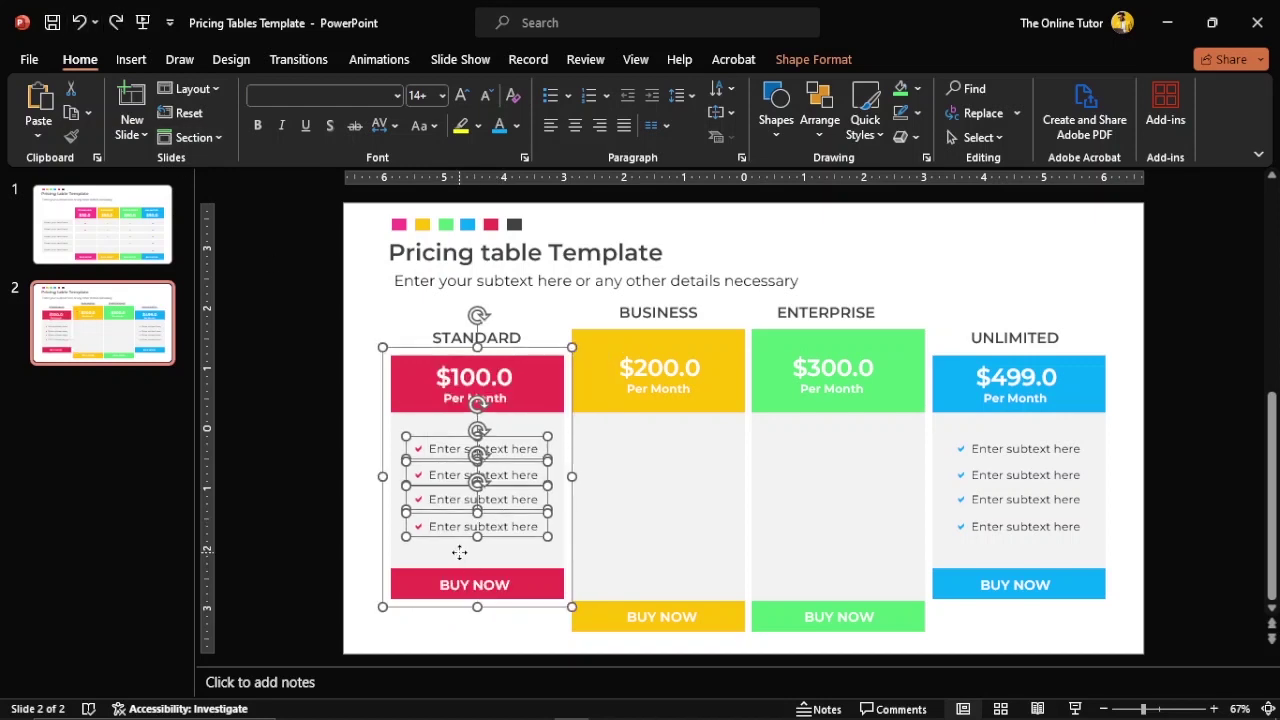
left_click(460, 550, "shift")
left_click_drag(463, 537, 640, 536, "ctrl")
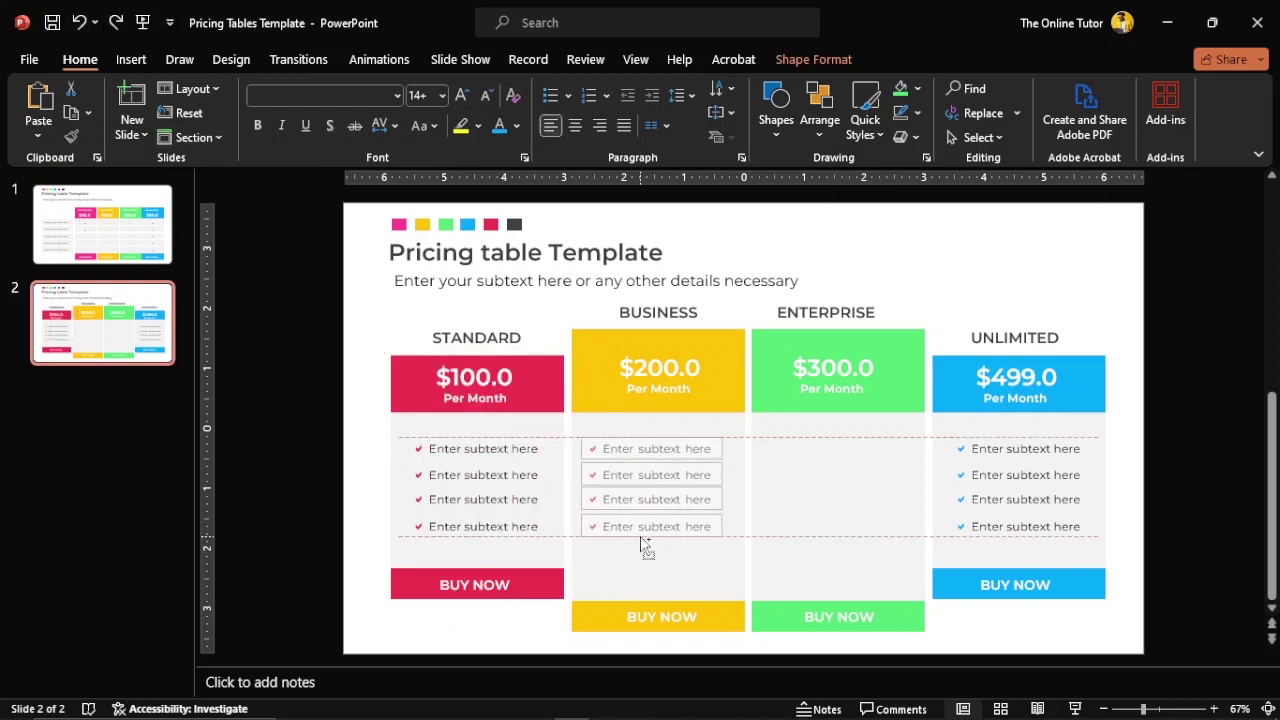
key("Right")
key("Right")
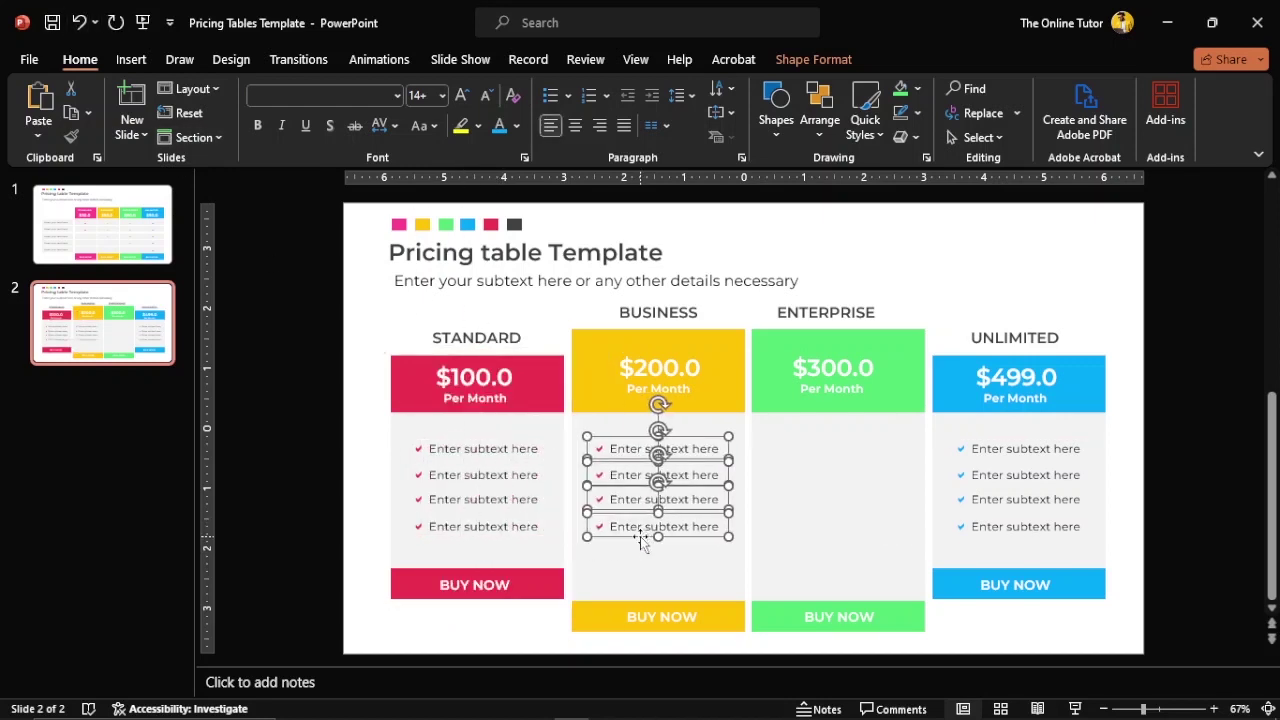
key("Up")
key("Up")
key("ctrl+Up")
key("ctrl+Up")
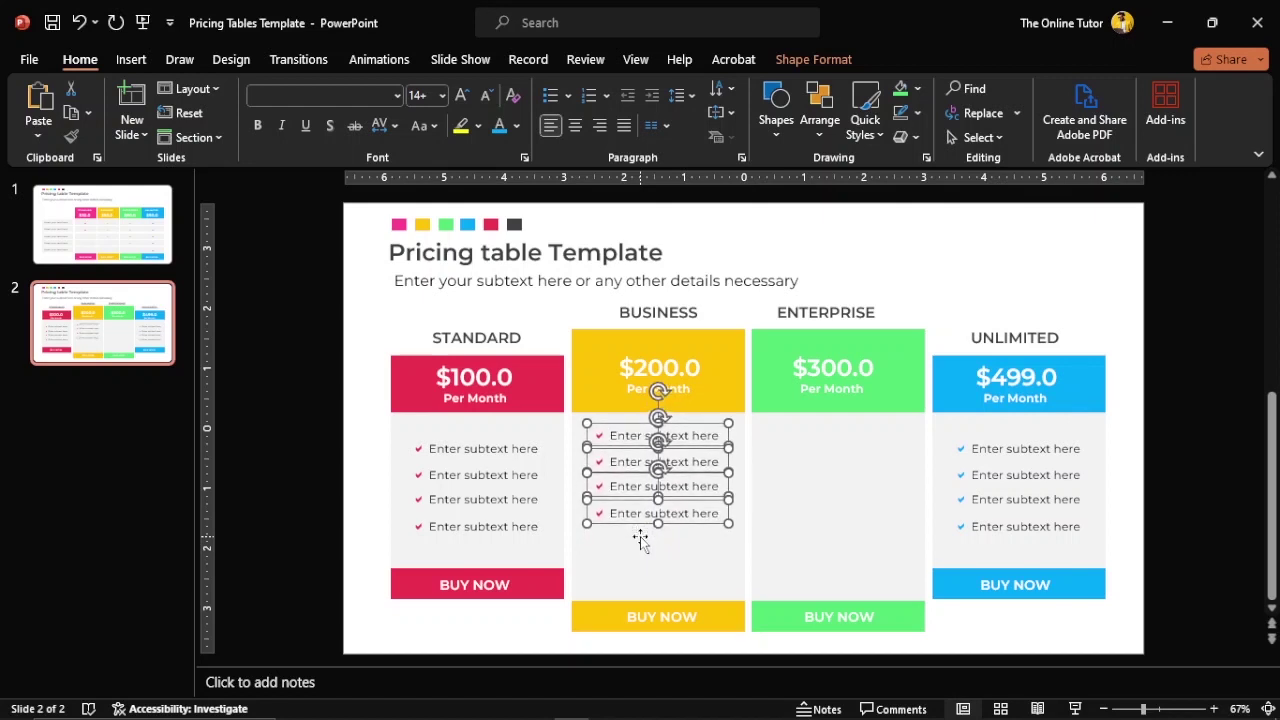
key("ctrl+Down")
key("ctrl+Down")
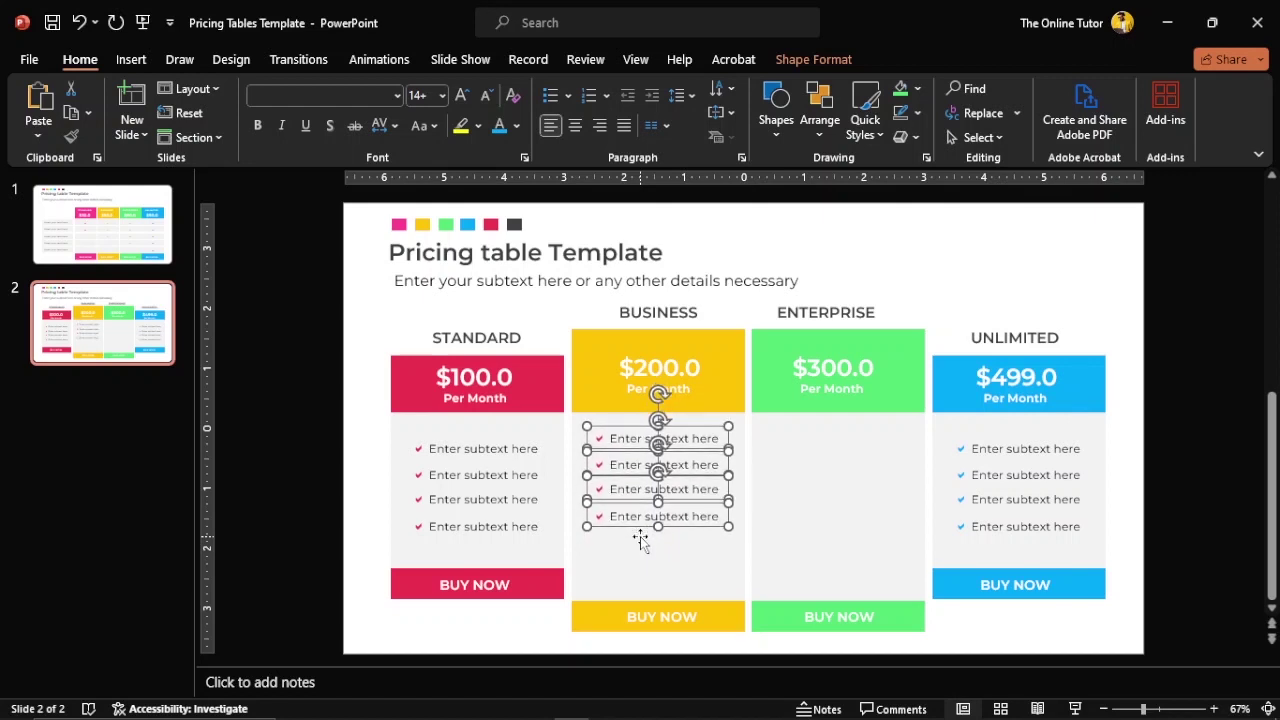
left_click(541, 604)
Extend BUSINESS to six feature lines and copy all six into the ENTERPRISE column.
left_click(650, 528)
left_click_drag(650, 528, 643, 580)
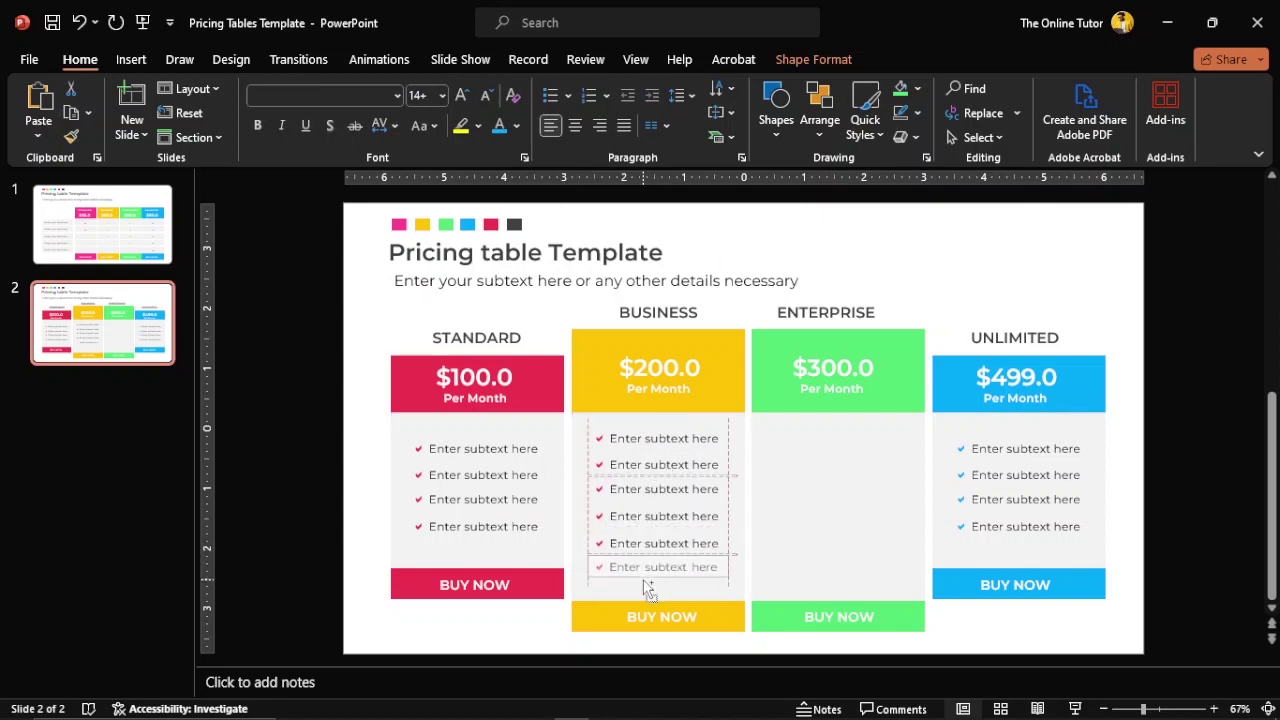
left_click(637, 543, "shift")
left_click(636, 516, "shift")
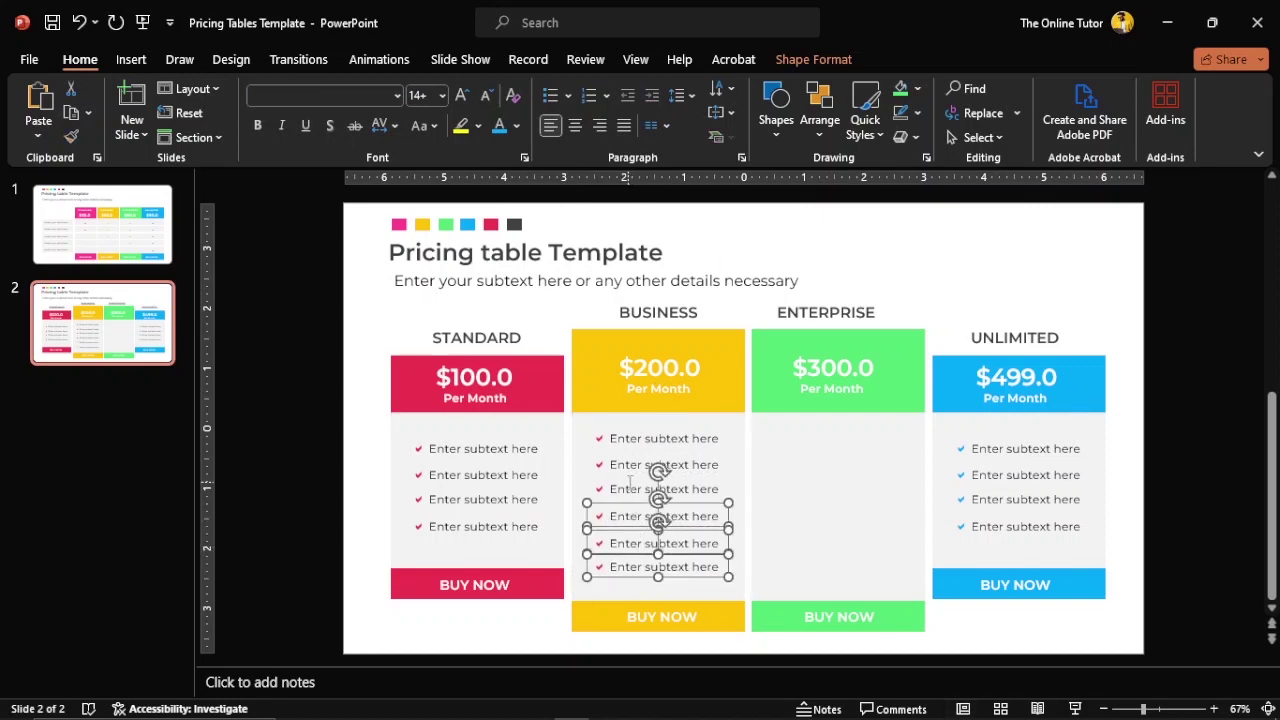
left_click(635, 489, "shift")
left_click(634, 464, "shift")
left_click(633, 438, "shift")
left_click_drag(632, 481, 815, 483)
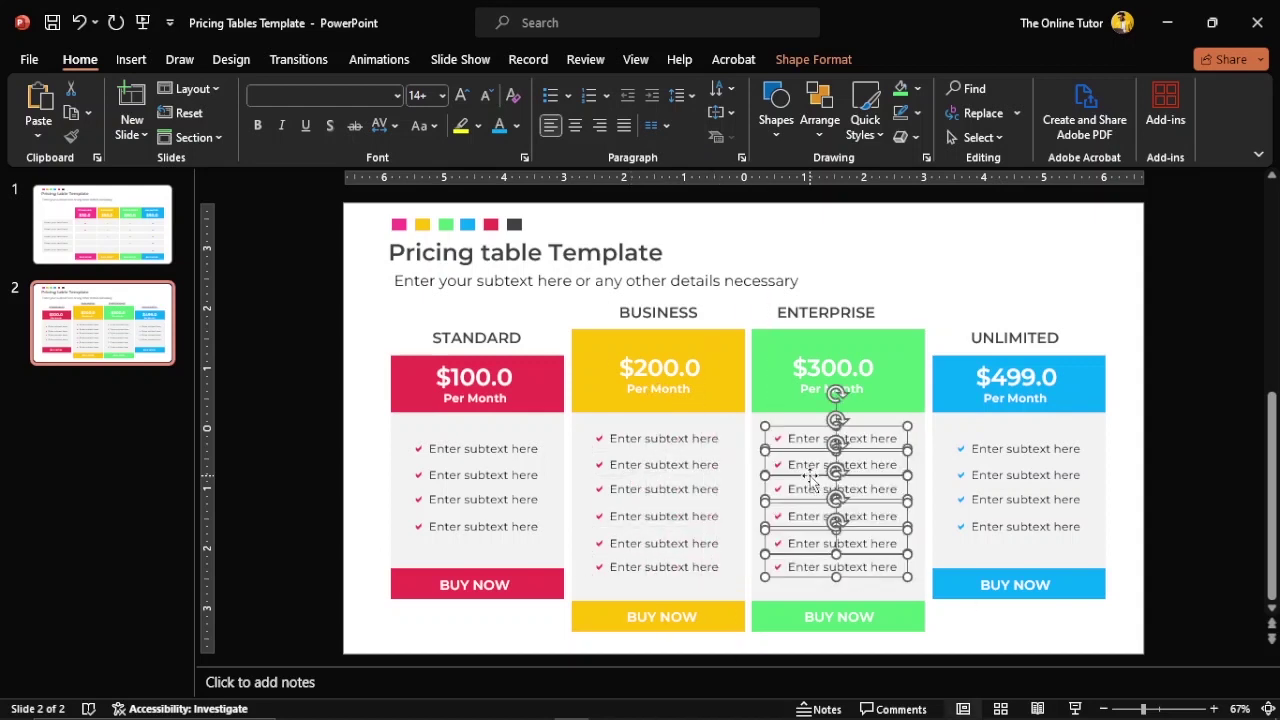
left_click(604, 438)
Colour the BUSINESS column's checkmarks yellow.
left_click_drag(604, 438, 594, 438)
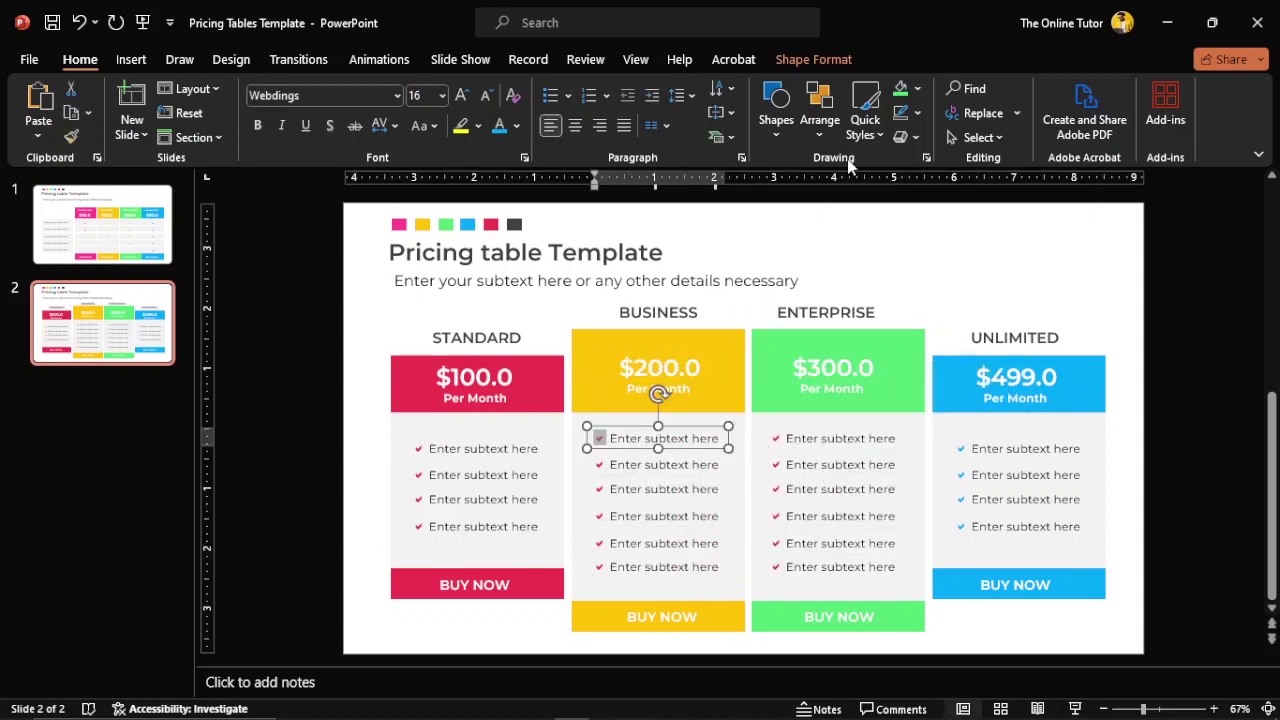
left_click(517, 125)
left_click(545, 354)
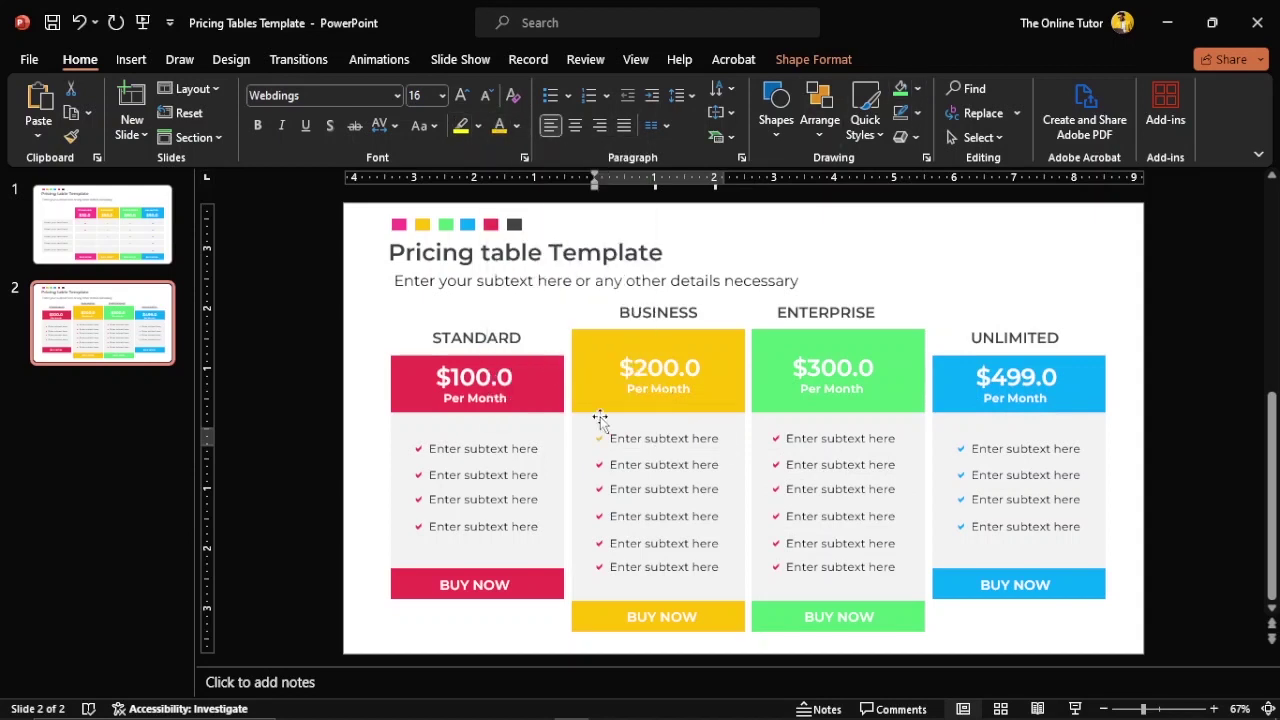
left_click_drag(605, 464, 594, 489)
double_click(600, 516)
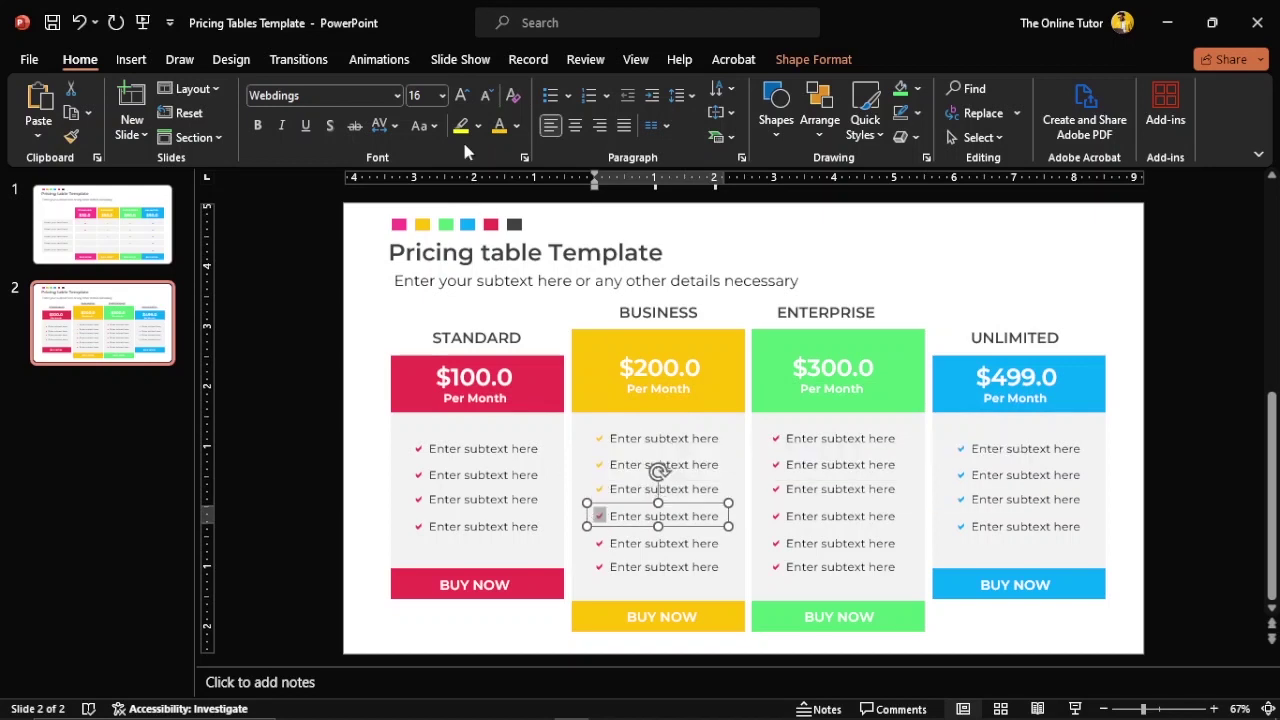
left_click(499, 125)
double_click(600, 543)
left_click(499, 125)
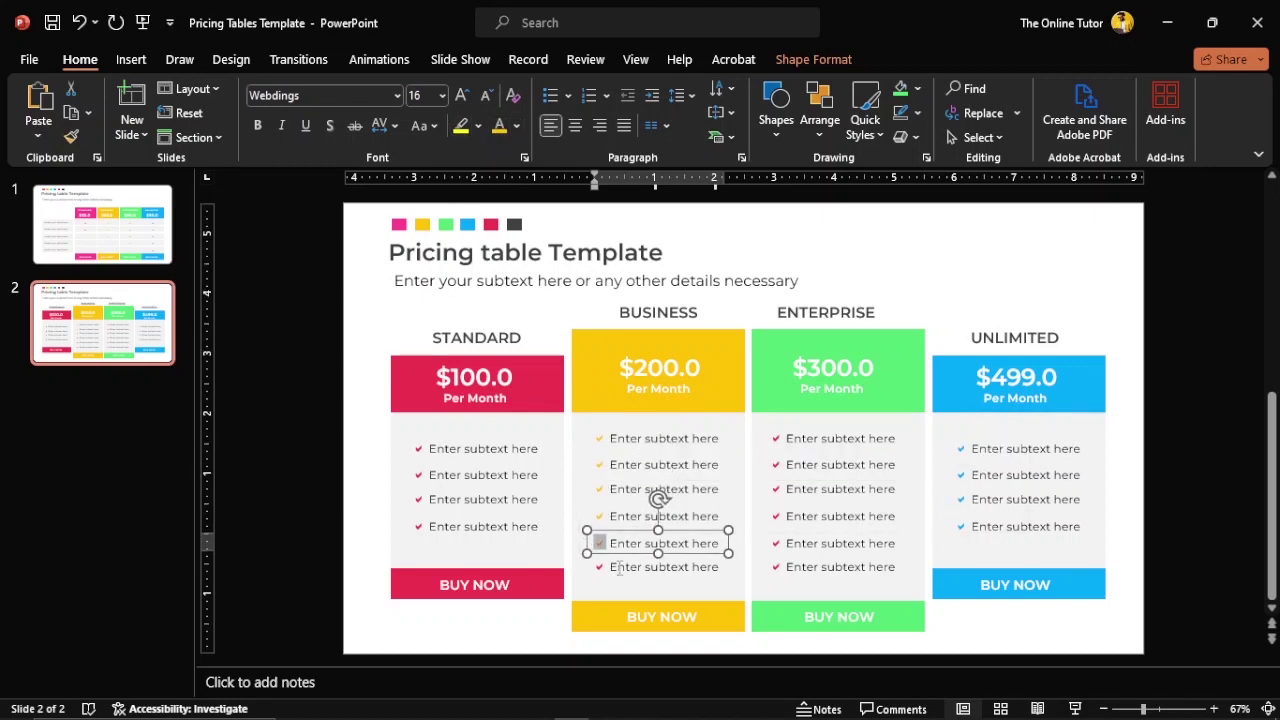
double_click(600, 566)
Colour the six ENTERPRISE checkmarks green.
double_click(776, 437)
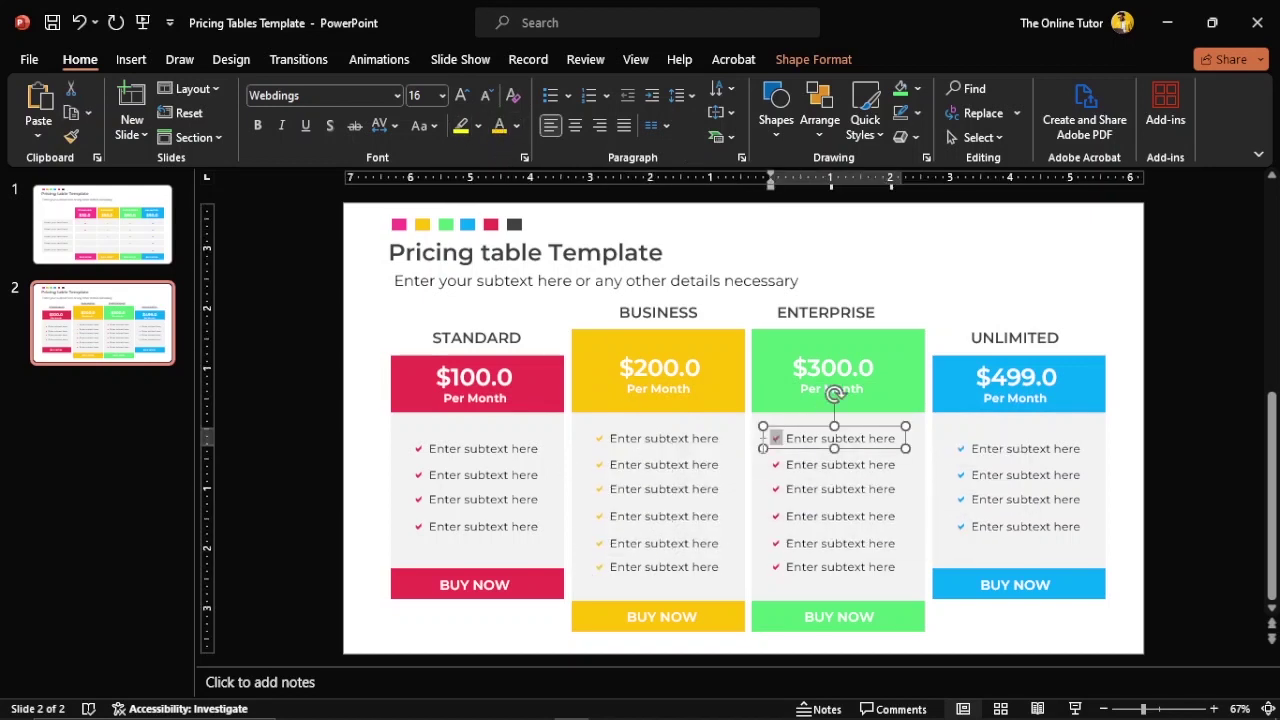
left_click(517, 125)
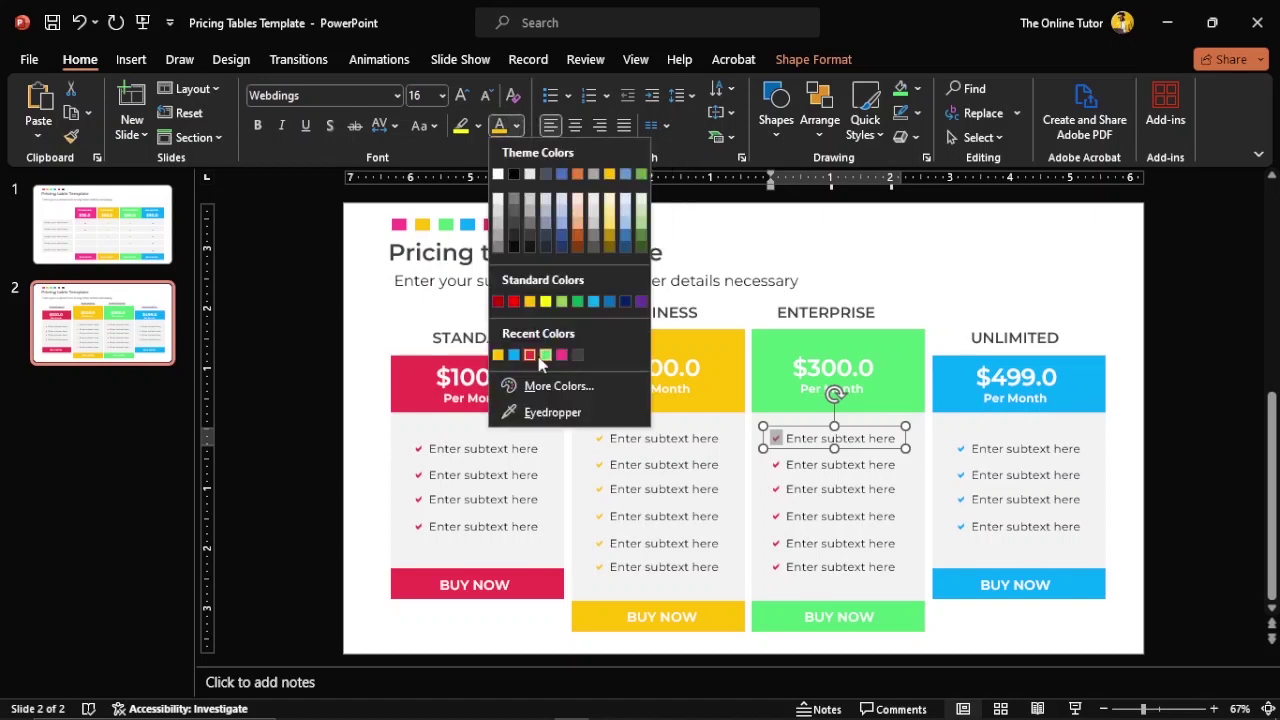
left_click(546, 354)
double_click(776, 464)
left_click(499, 125)
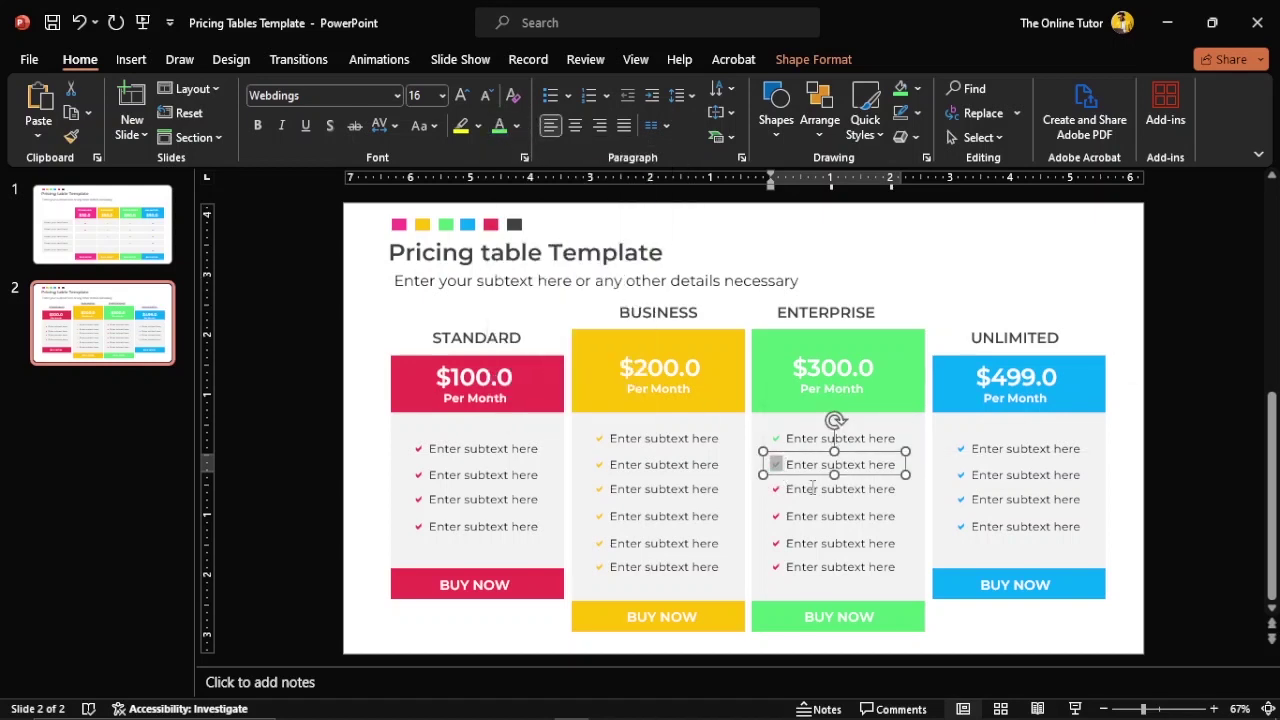
double_click(776, 488)
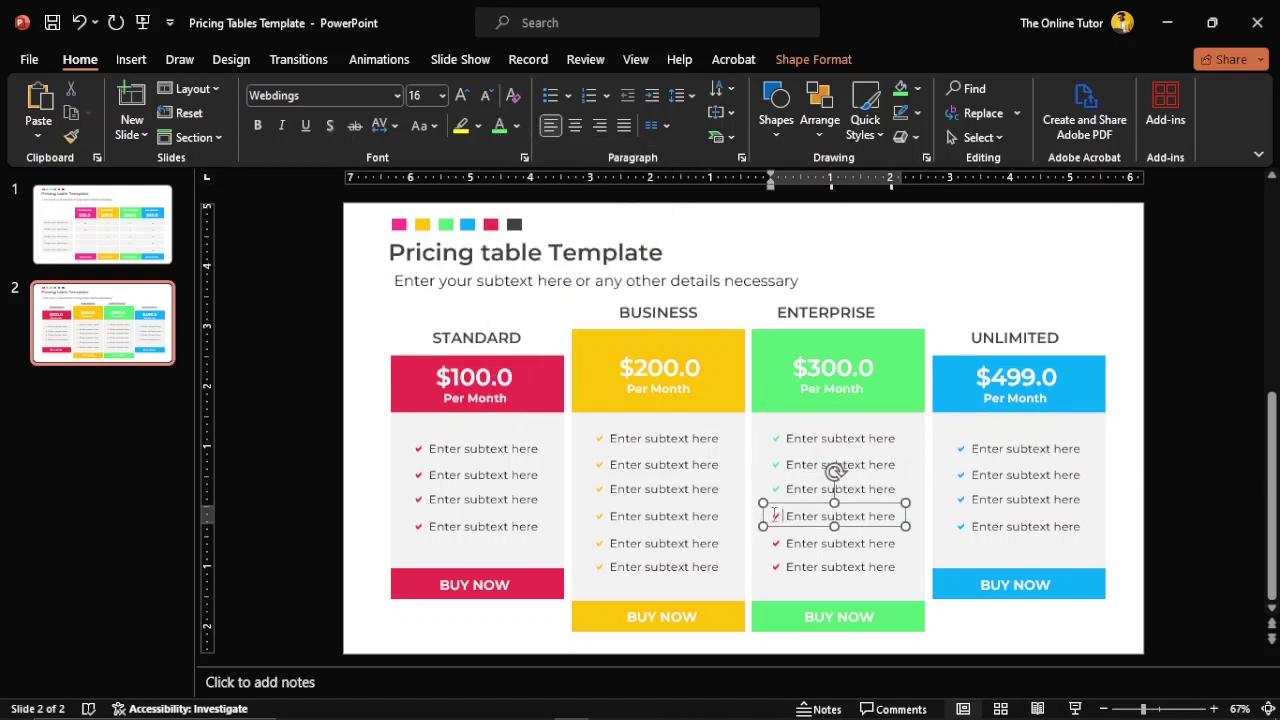
left_click(499, 125)
double_click(776, 516)
double_click(776, 543)
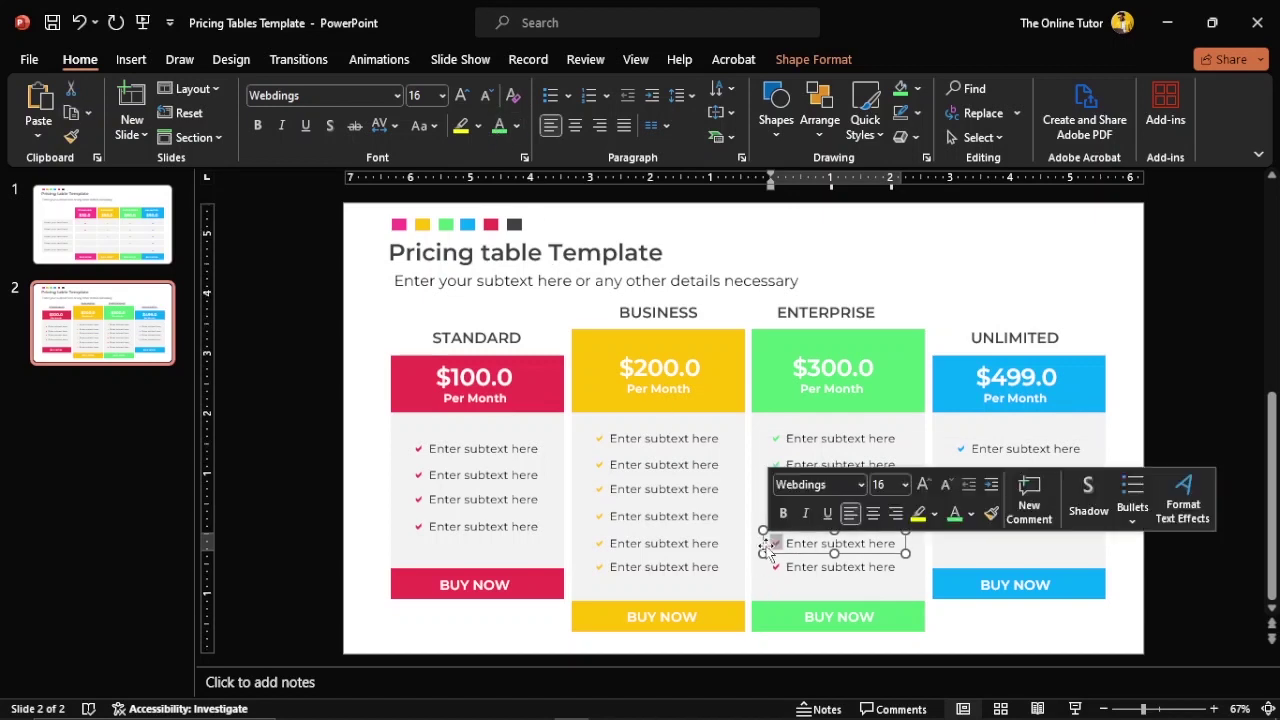
left_click(499, 125)
double_click(777, 566)
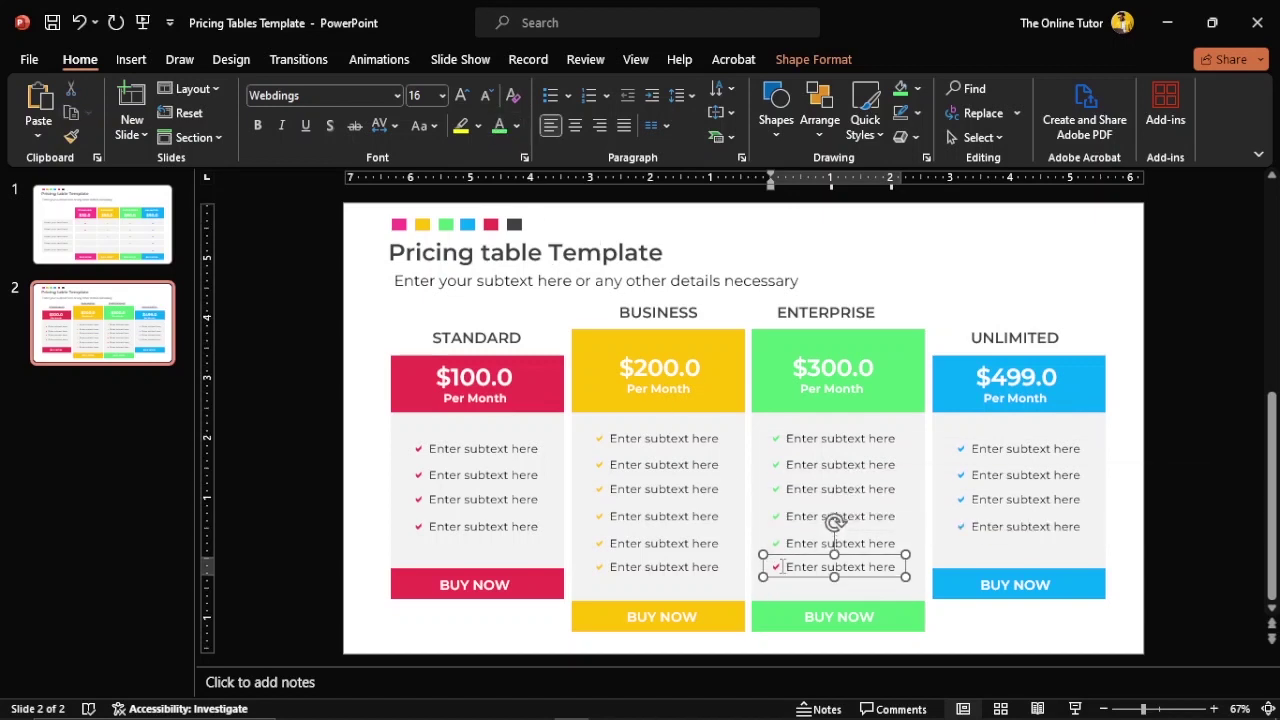
left_click(499, 125)
left_click(1067, 276)
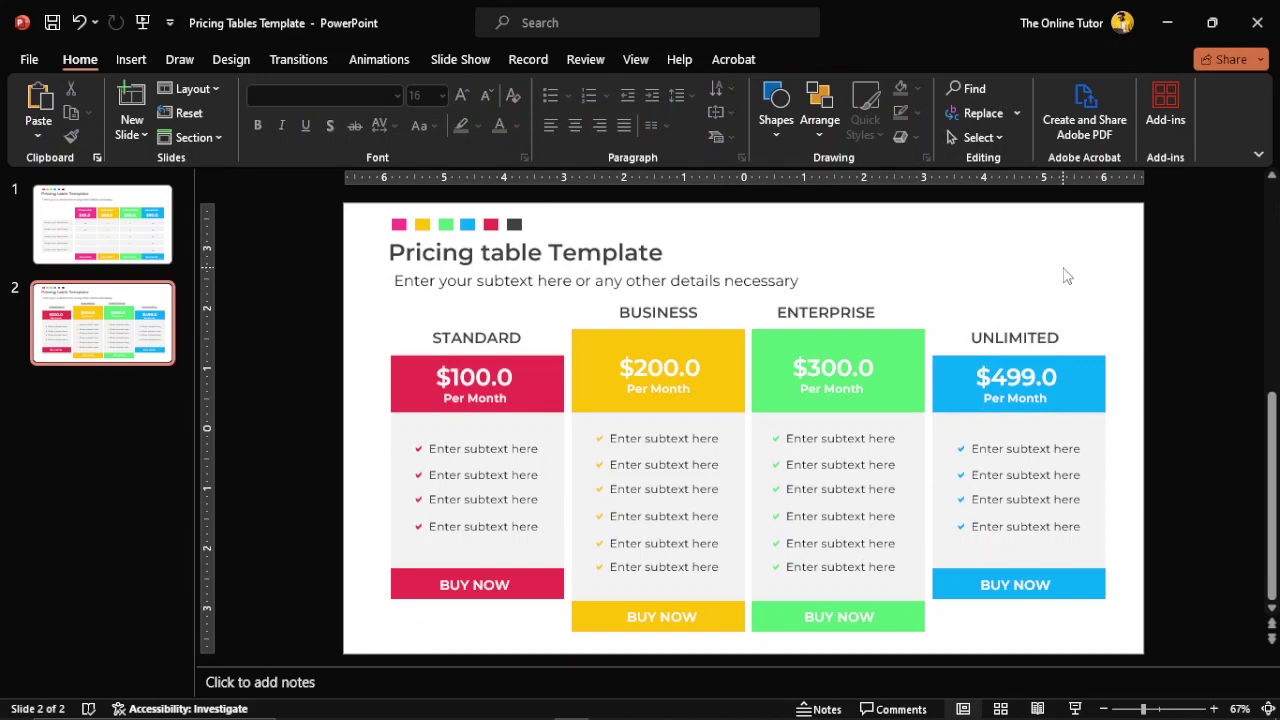
Save Pricing Tables Template.pptx and move the whole pricing table slightly lower.
left_click(50, 21)
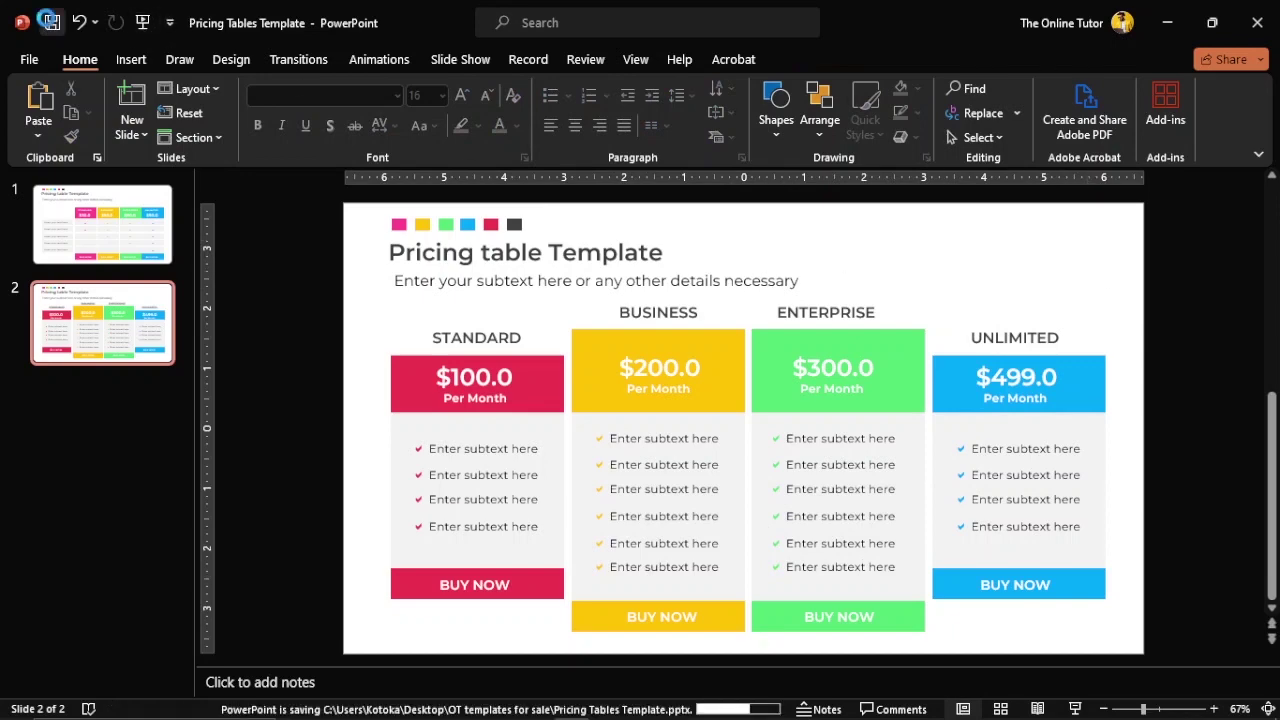
mouse_move(328, 290)
left_mouse_down()
mouse_move(998, 442)
mouse_move(1151, 655)
left_mouse_up()
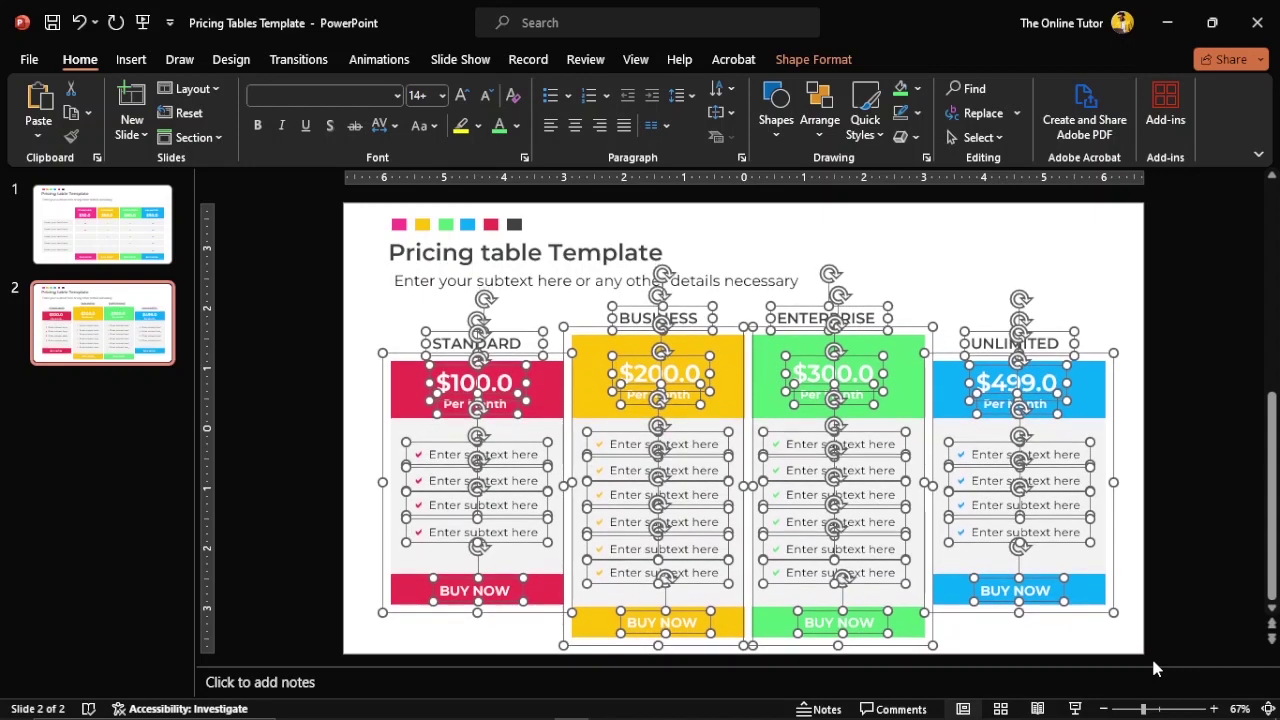
left_click(1237, 268)
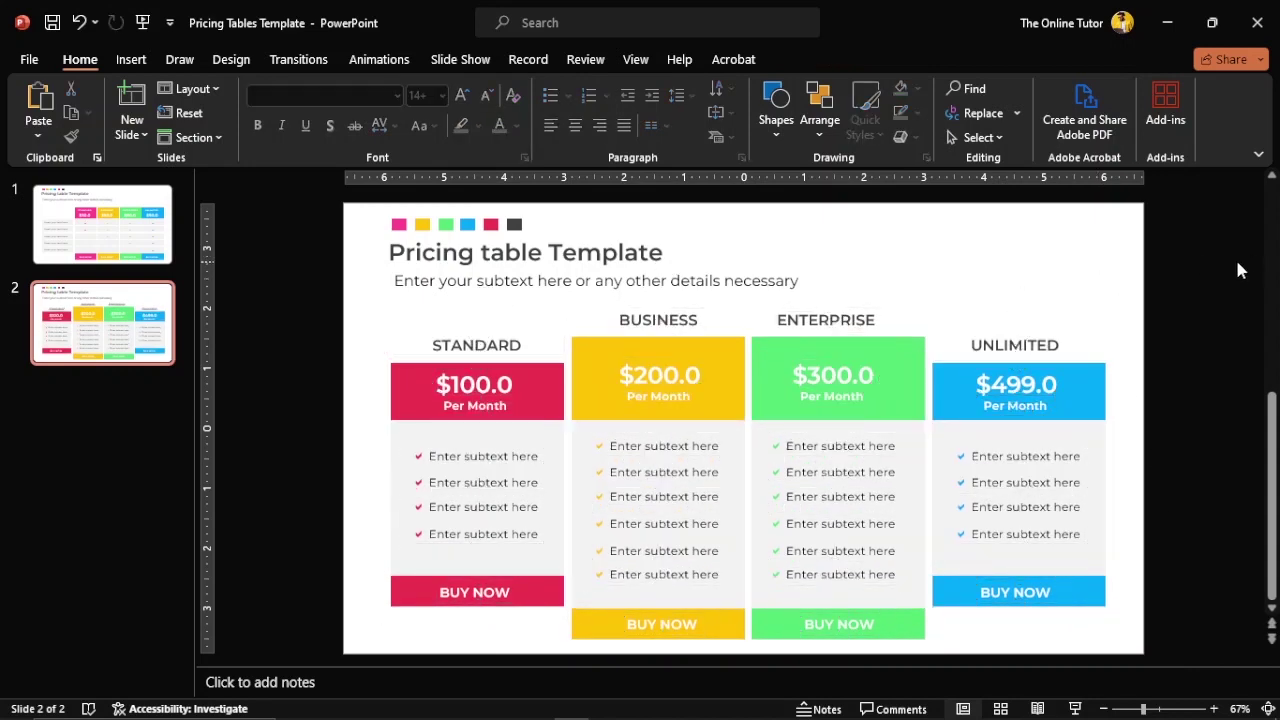